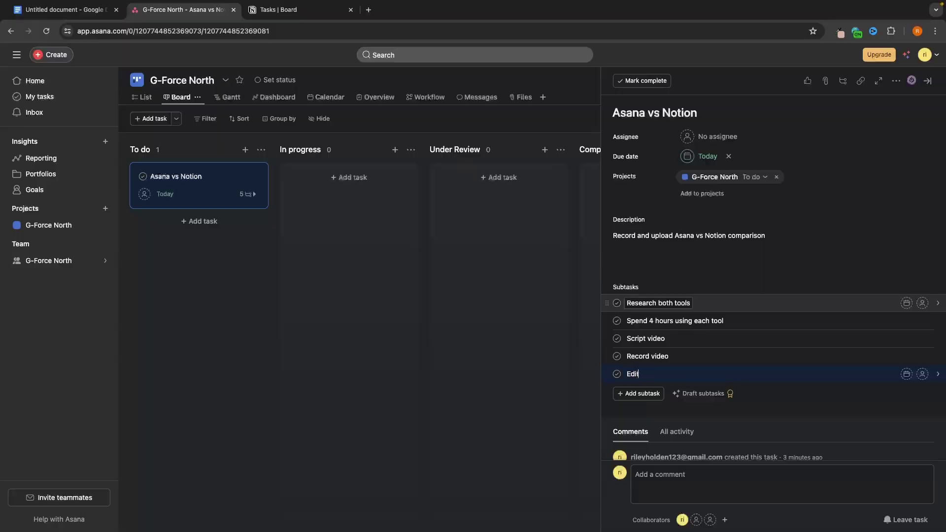
Step: Finish the "Edit video" subtask and add an "Upload video" subtask to the Asana vs Notion task
key("Return")
type("Up")
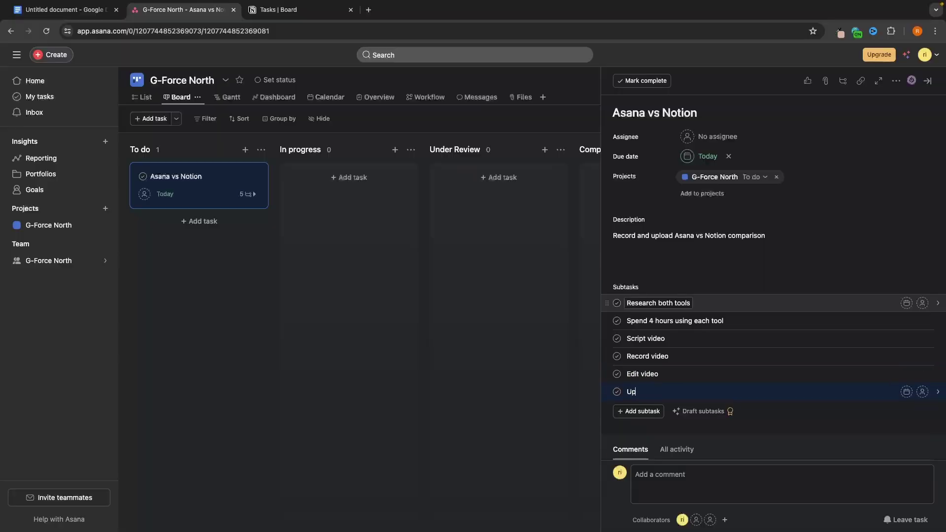
type("load")
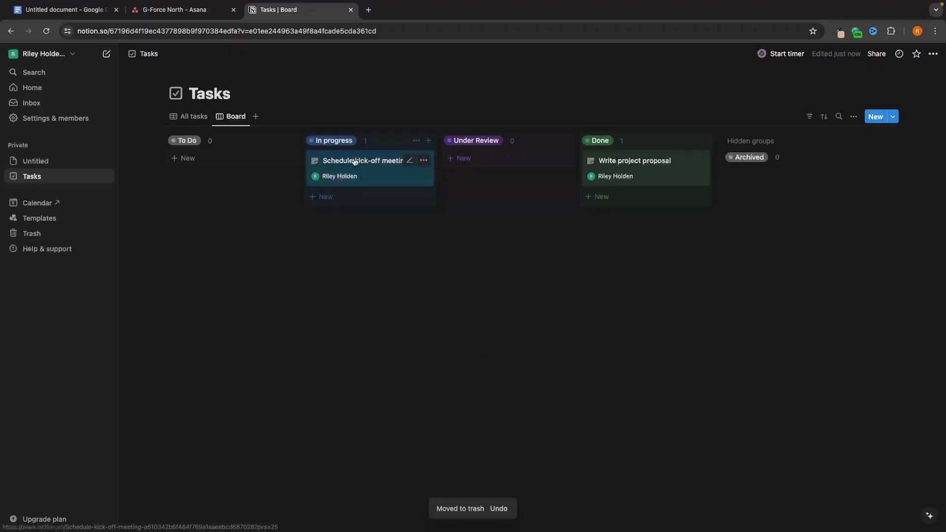
right_click(414, 157)
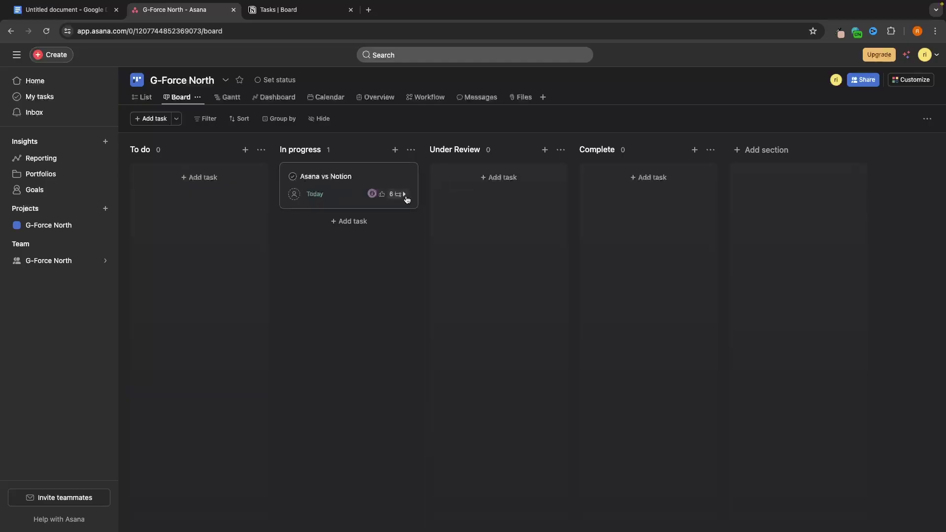
Step: Expand the subtasks on the Asana vs Notion card and mark "Research both tools" and "Spend 4 hours using each tool" complete
left_click(404, 194)
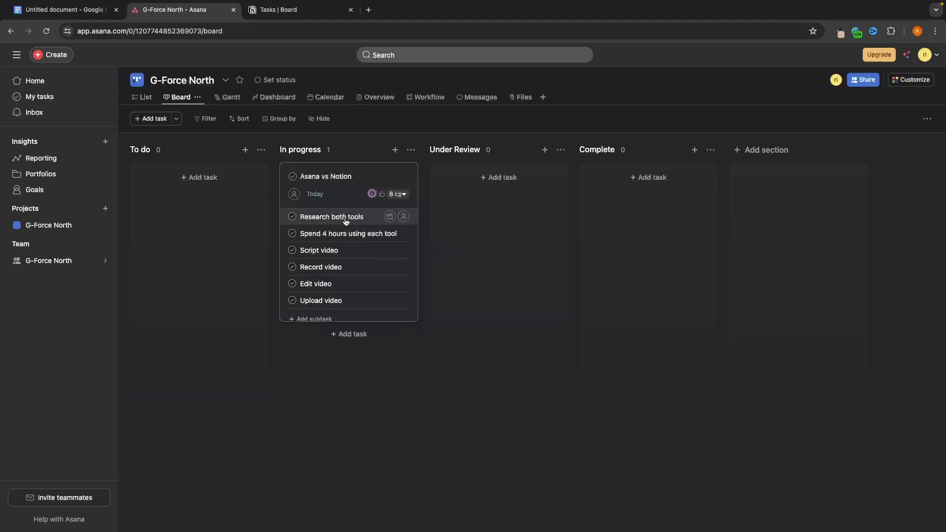
left_click(292, 217)
left_click(292, 233)
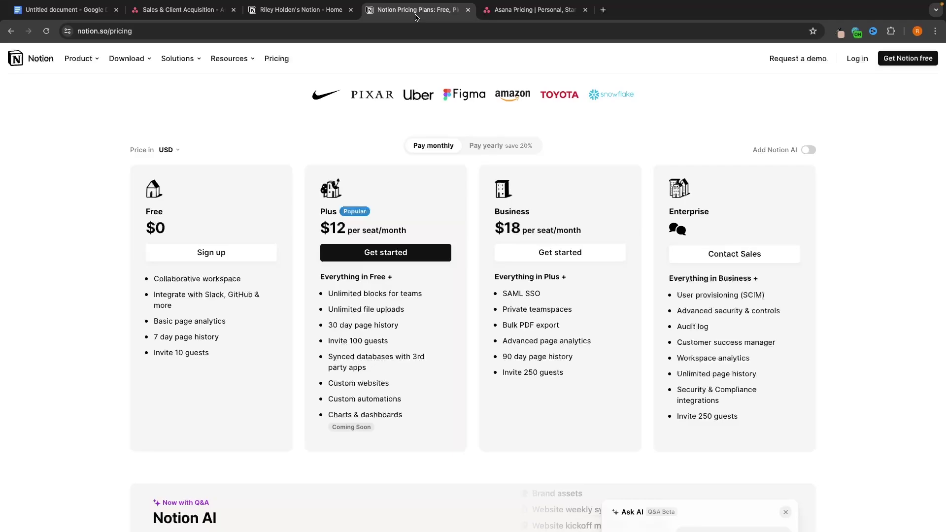
Step: Compare the free Personal plan on Asana's pricing page with the Free plan on Notion's pricing page
left_click(535, 10)
scroll(460, 141, "down", 3)
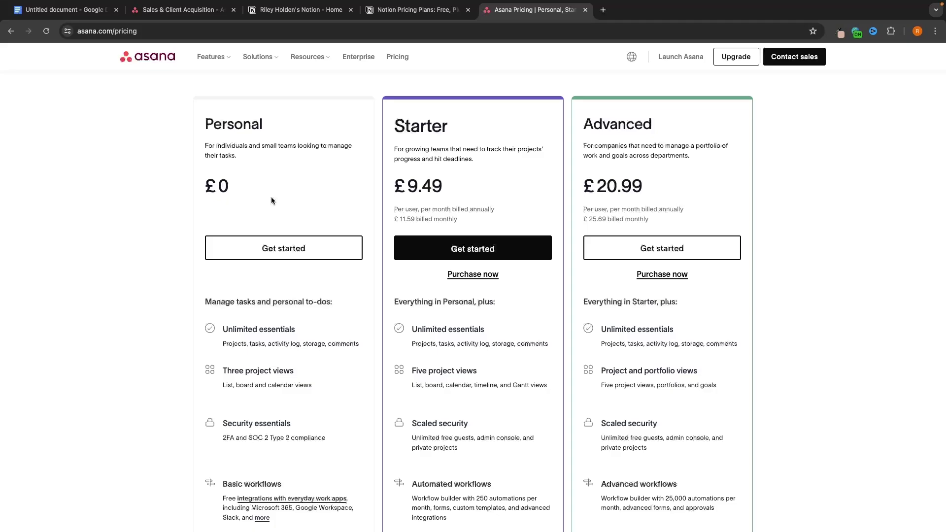
left_click(418, 9)
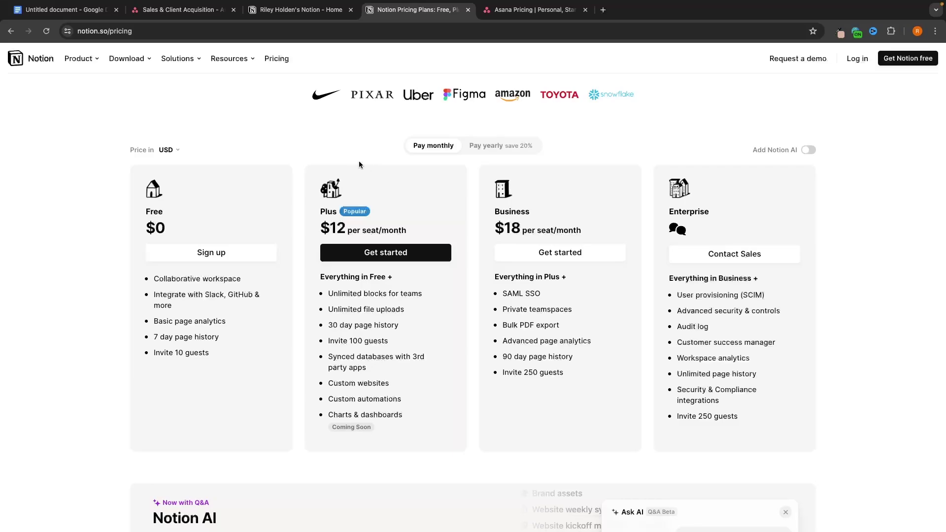
Step: Compare the per-user price of Asana's Starter plan with that of Notion's Plus plan on the two pricing pages
key("ctrl+Tab")
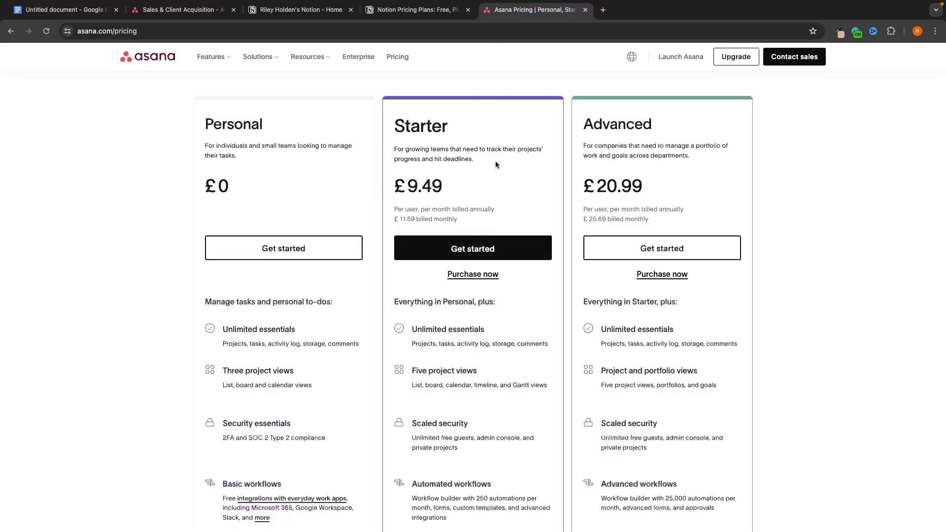
left_click_drag(394, 192, 494, 169)
key("ctrl+shift+Tab")
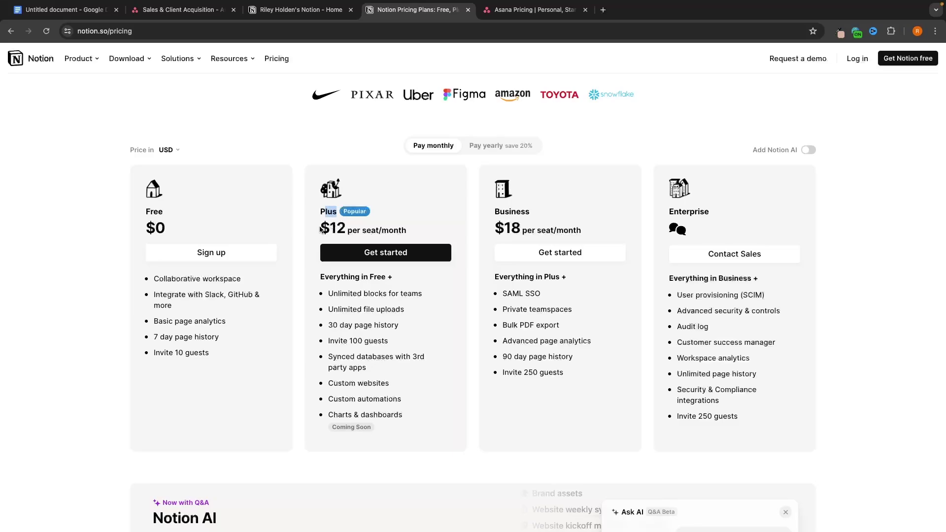
left_click_drag(319, 227, 436, 226)
left_click(448, 226)
key("ctrl+Tab")
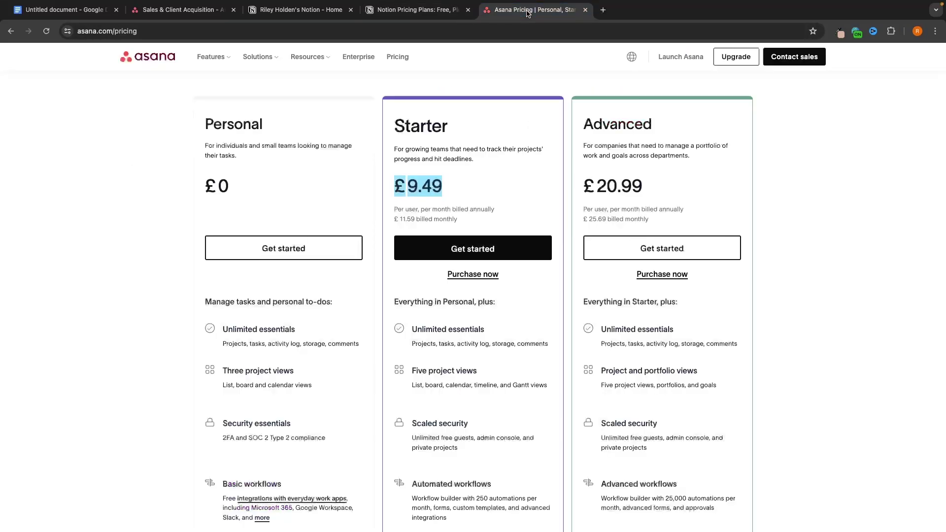
left_click(392, 129)
left_click(464, 187)
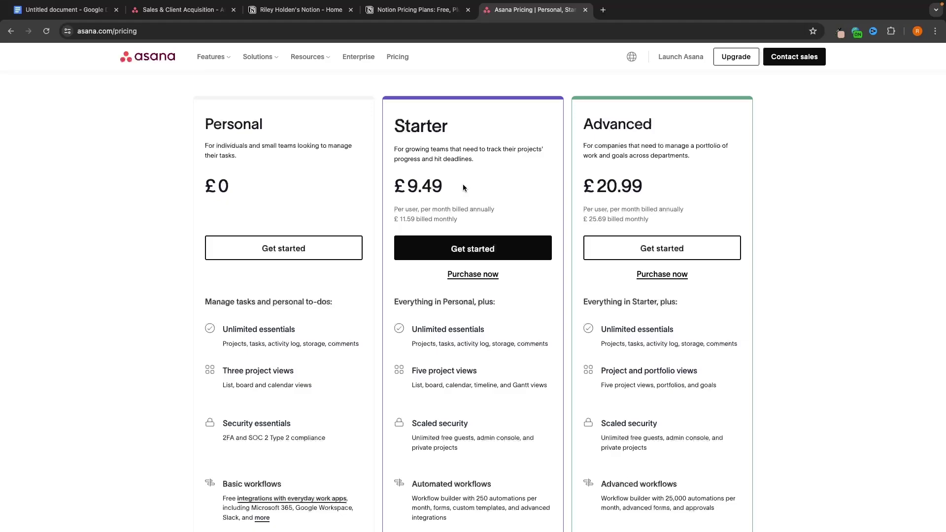
key("ctrl+shift+Tab")
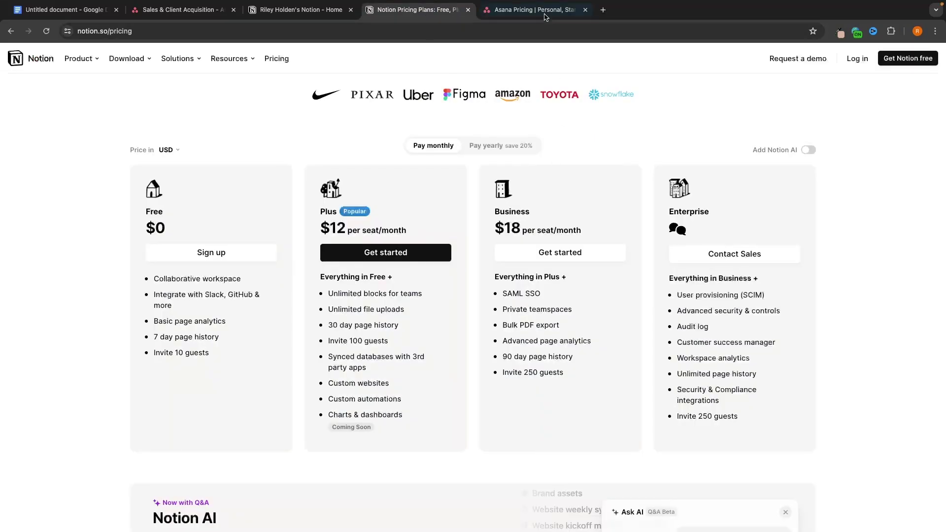
key("ctrl+Tab")
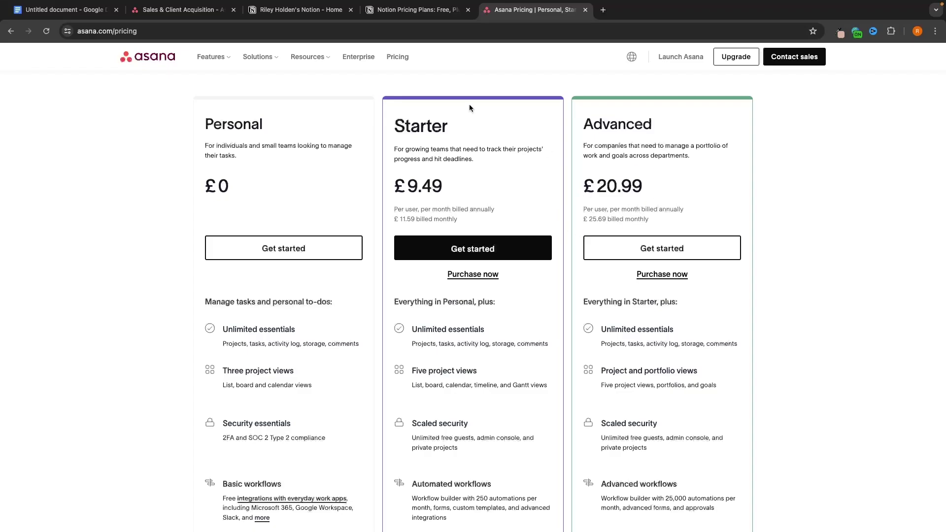
Step: Compare the price of Notion's Business plan with Asana's Advanced plan and review both plan line-ups
key("ctrl+shift+Tab")
left_click_drag(495, 207, 587, 232)
left_click(606, 235)
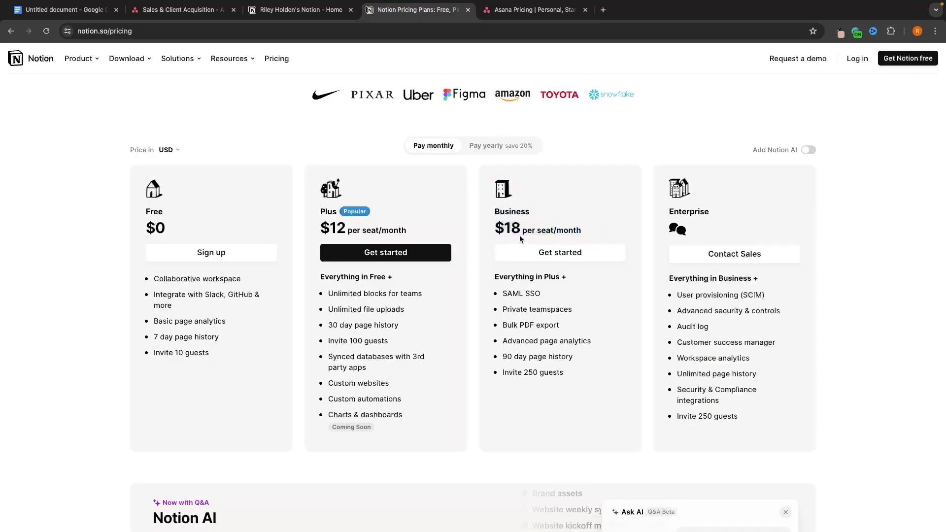
left_click(537, 9)
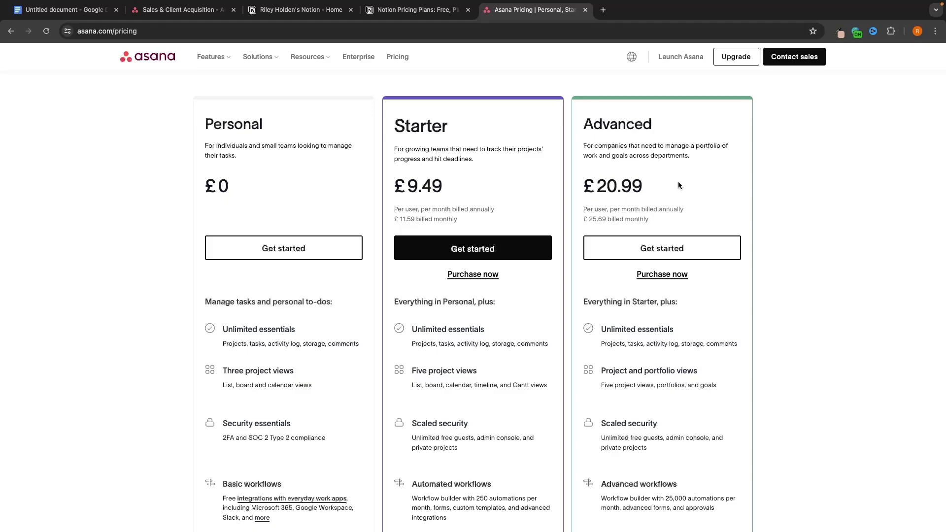
scroll(678, 186, "up", 2)
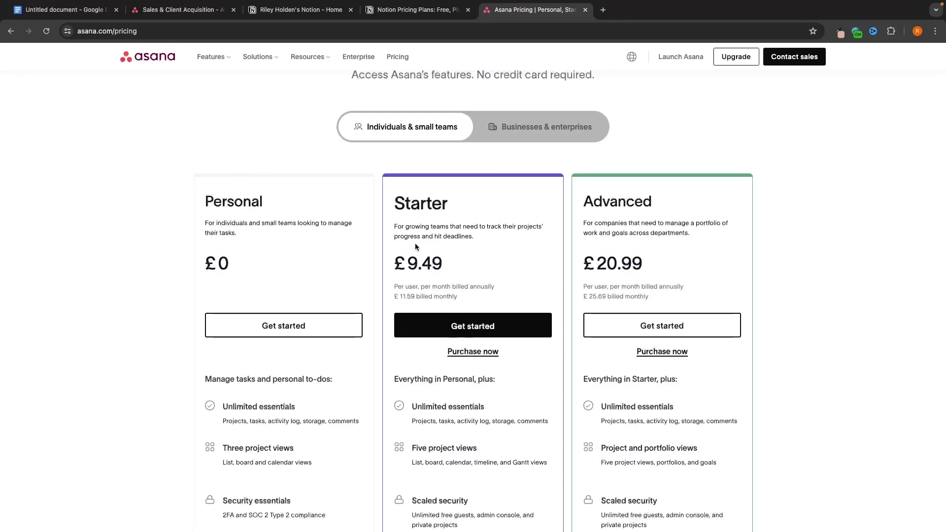
left_click(464, 16)
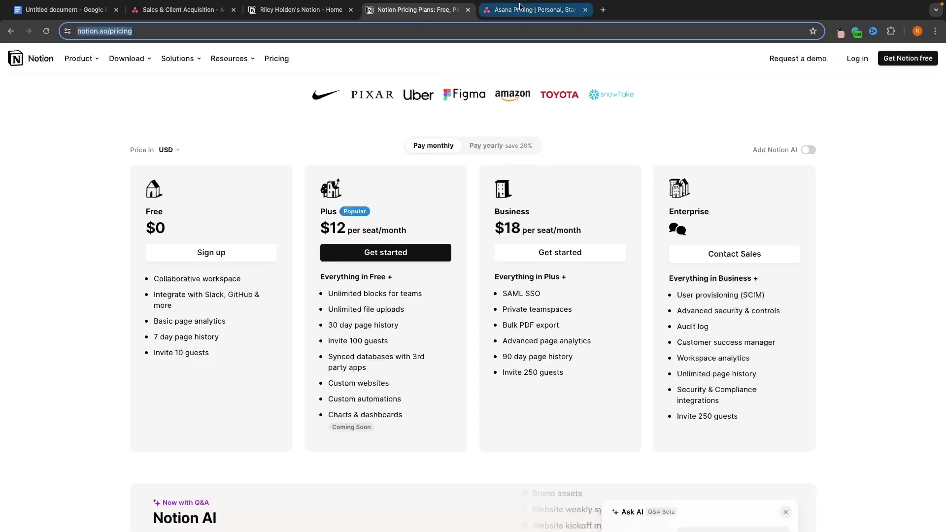
left_click(534, 10)
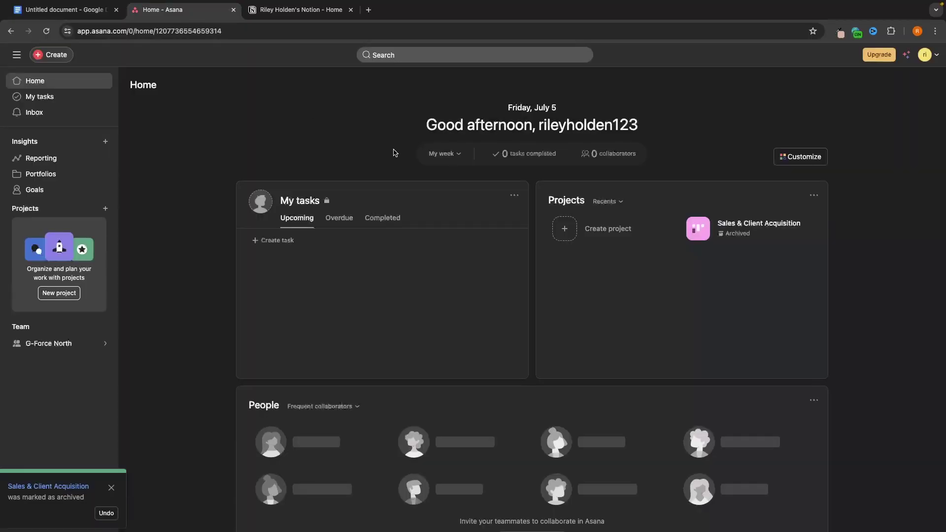
Step: Compare the layout of the Notion home page with that of the Asana home page
left_click(312, 11)
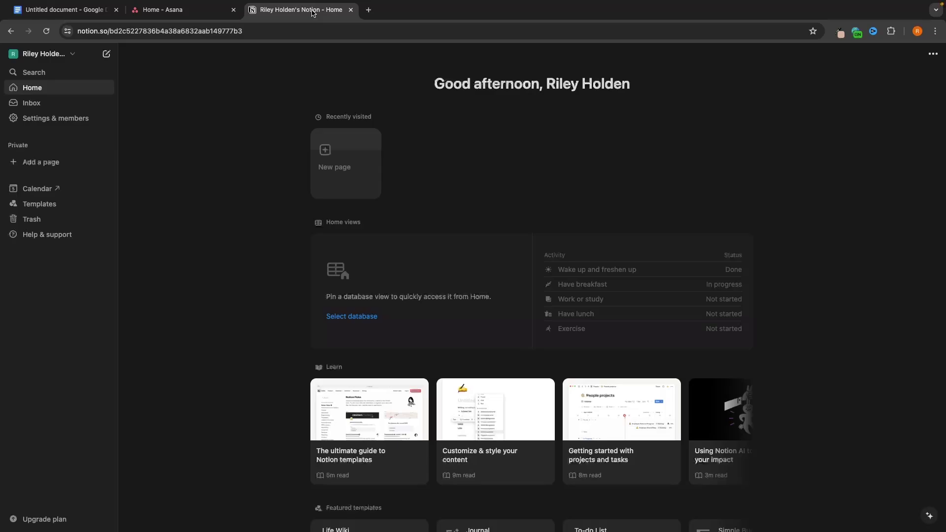
left_click(202, 10)
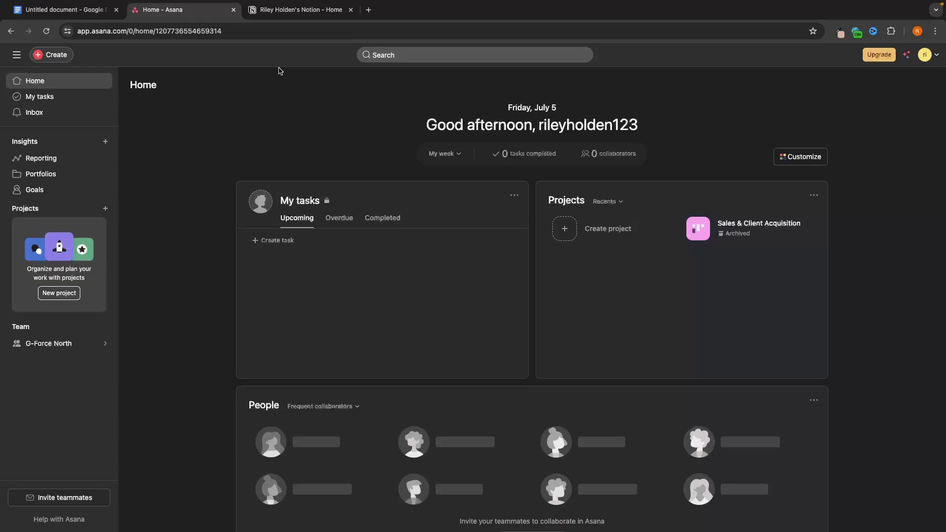
left_click(296, 10)
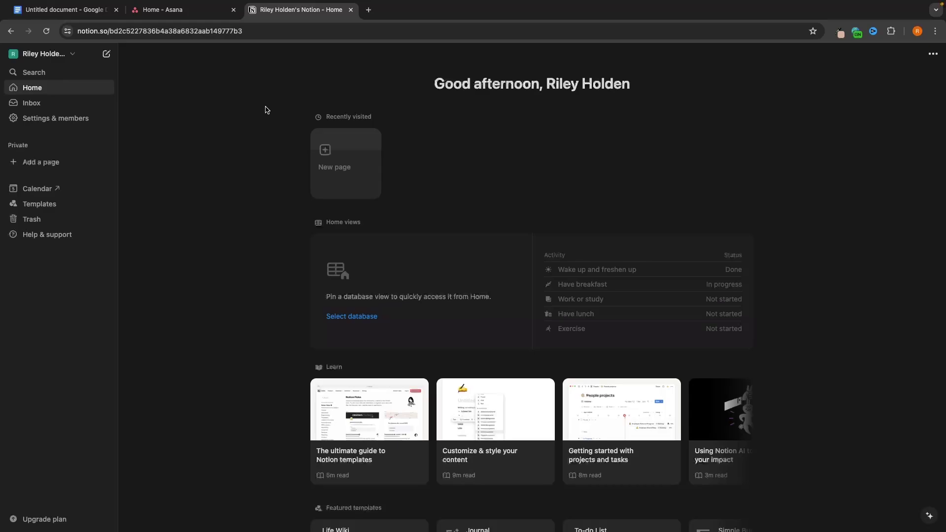
left_click(197, 9)
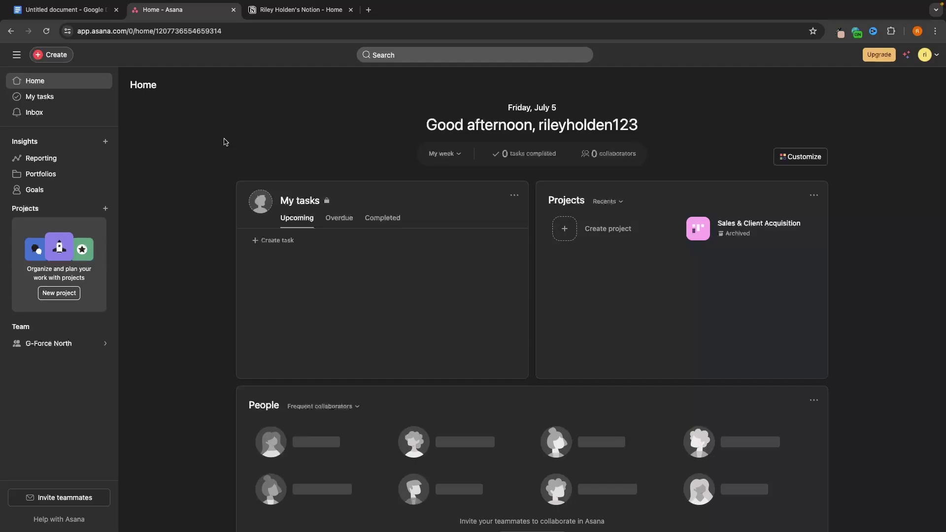
left_click(293, 11)
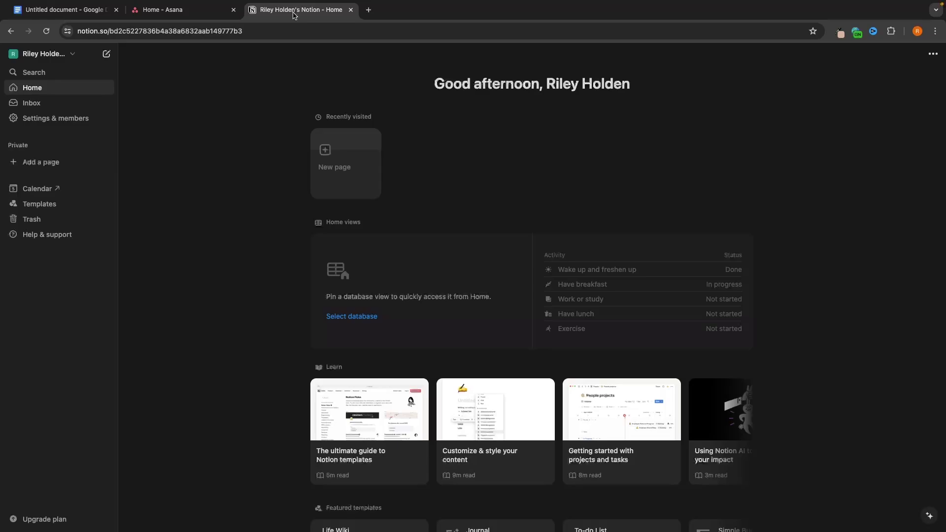
Step: Switch to Asana and start a new project
left_click(222, 10)
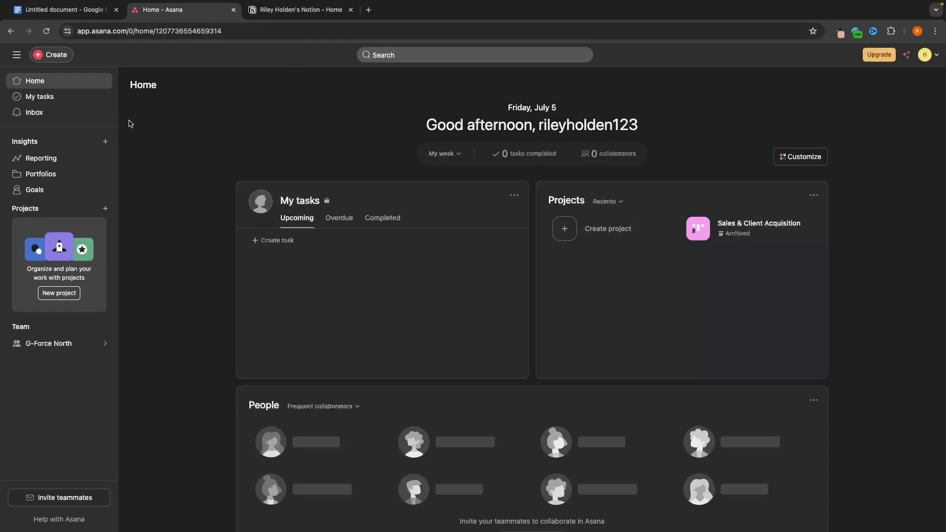
left_click(105, 209)
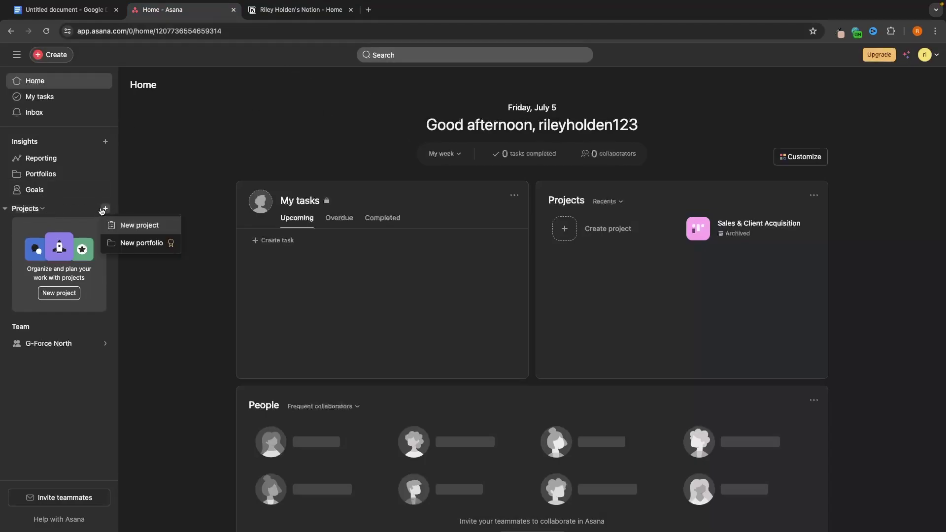
left_click(131, 226)
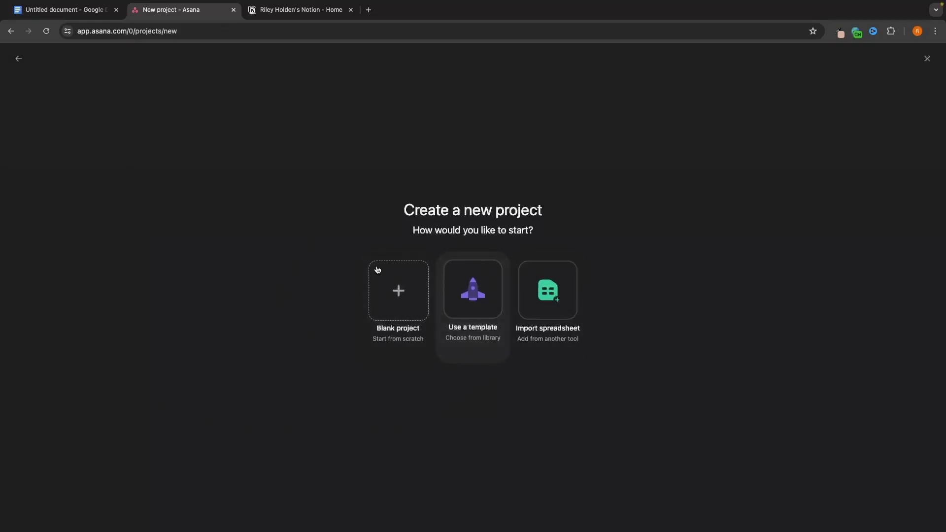
Step: Open the project template library and examine the Cross-Functional Project Plan preview and the inspiration templates
left_click(492, 315)
scroll(363, 322, "down", 5)
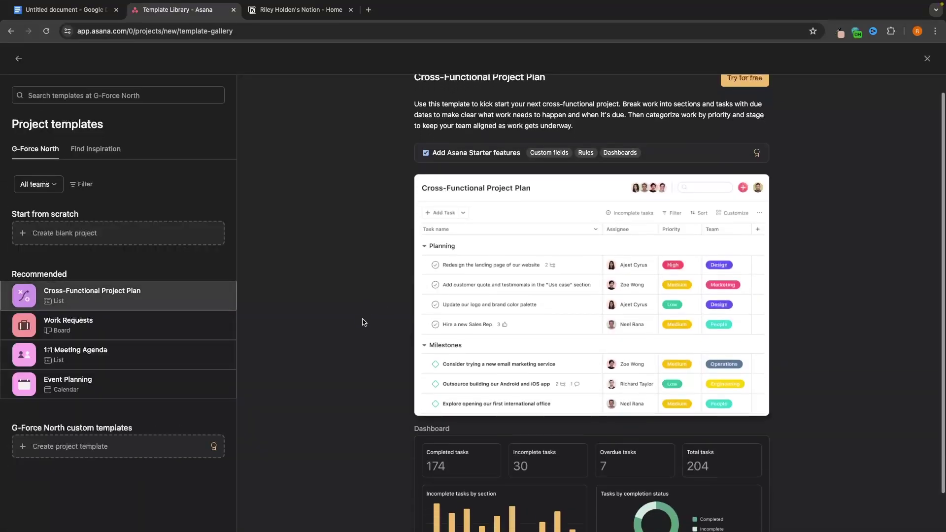
scroll(363, 323, "up", 2)
scroll(127, 193, "down", 10)
Step: Preview the Bug Tracking, Standup Meeting and Customer Feedback templates, and return to the new project start options
left_click(128, 194)
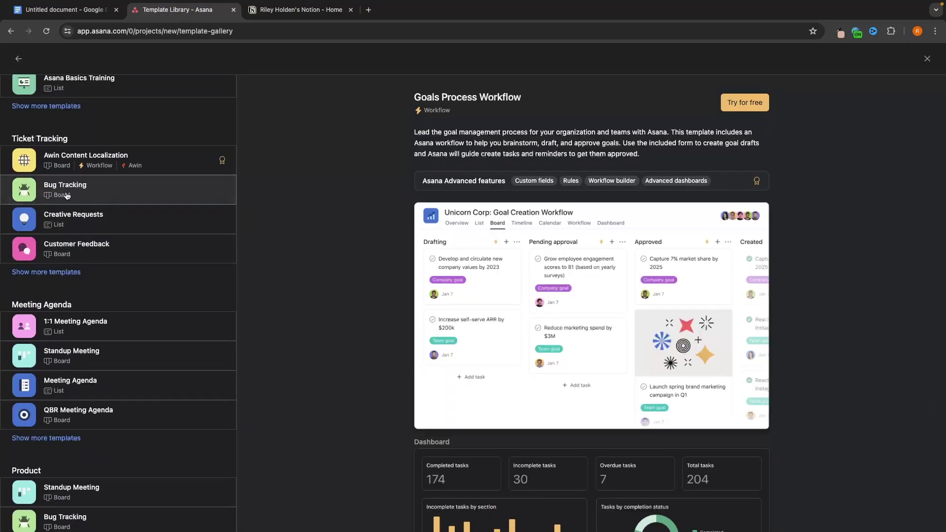
scroll(131, 246, "down", 2)
scroll(123, 276, "down", 1)
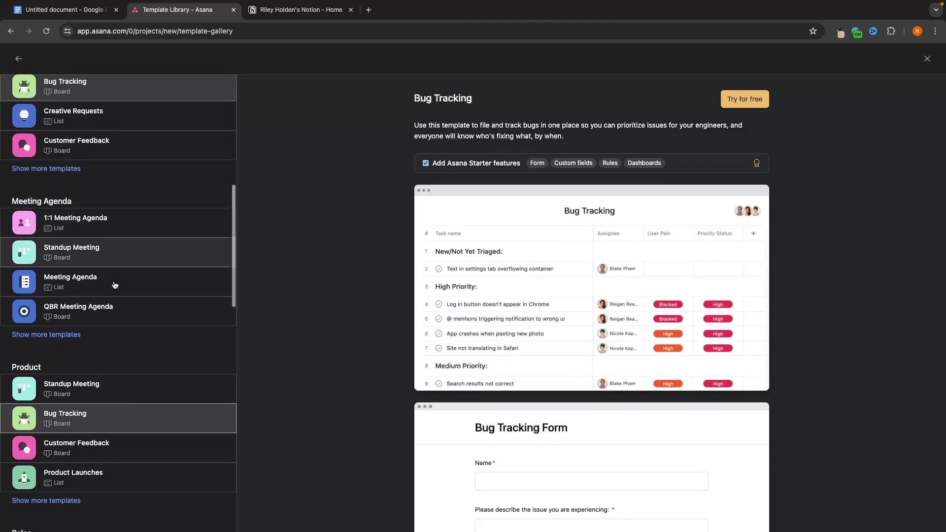
left_click(131, 245)
scroll(139, 264, "down", 5)
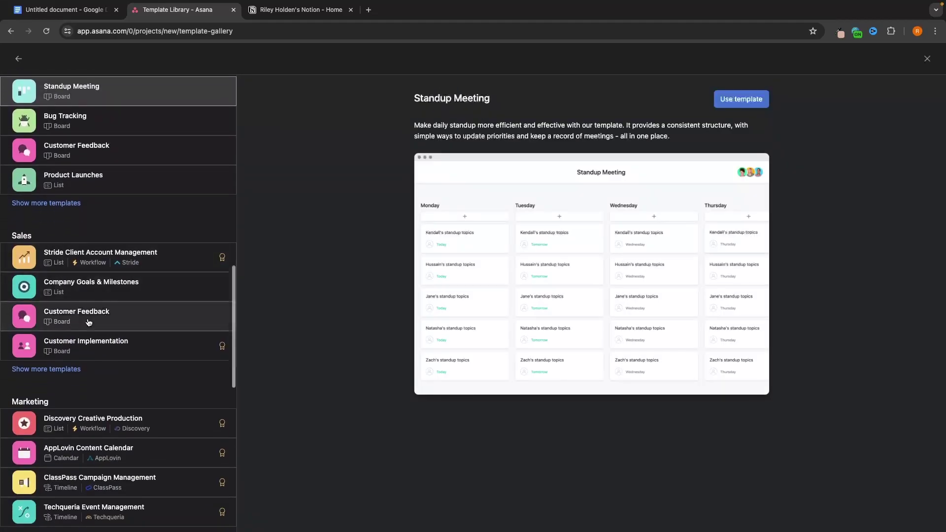
left_click(118, 311)
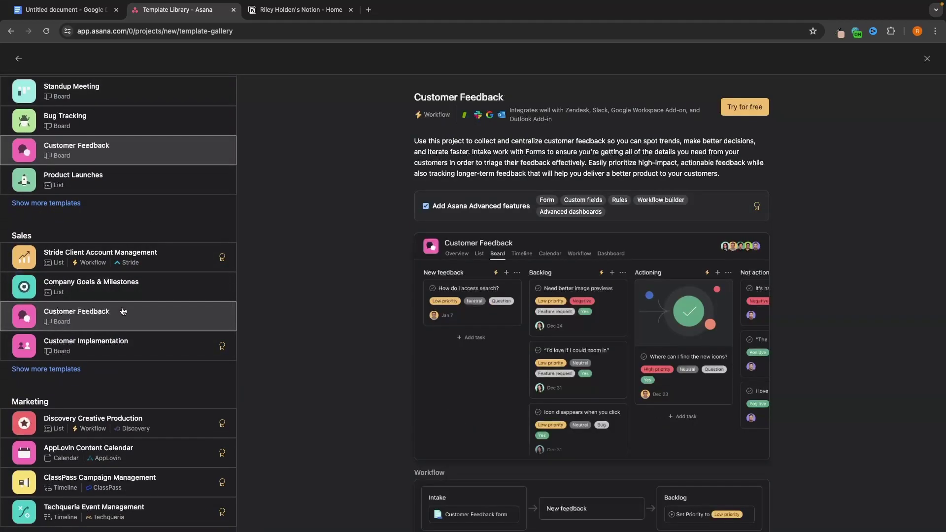
scroll(99, 222, "up", 12)
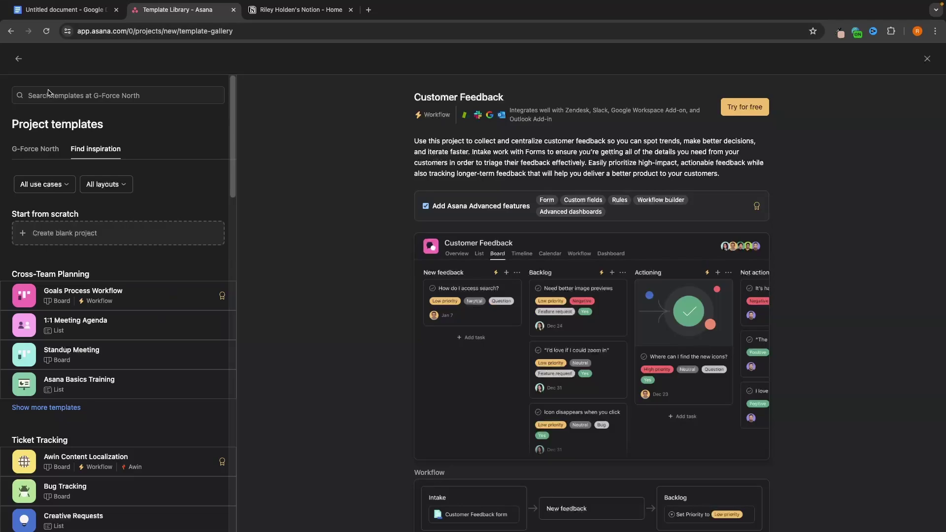
left_click(18, 59)
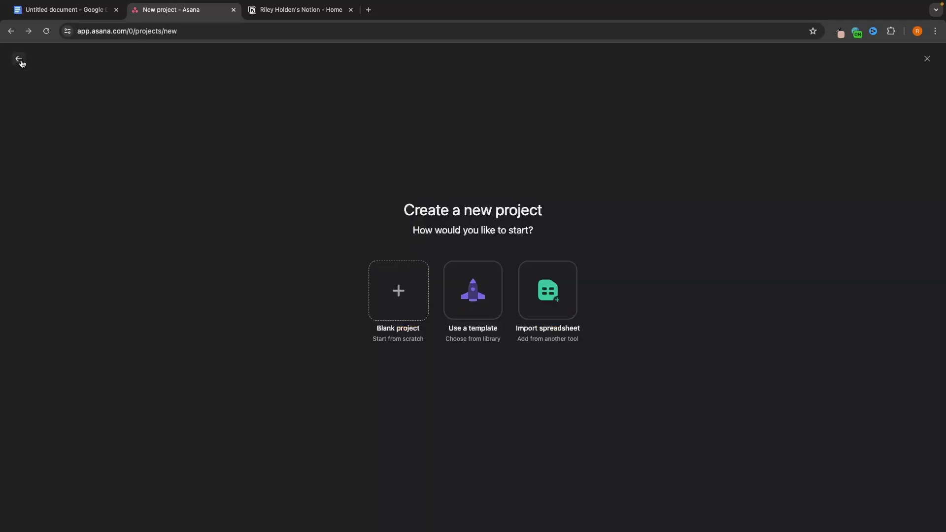
Step: Start a blank project and name it "G-Force North"
left_click(394, 283)
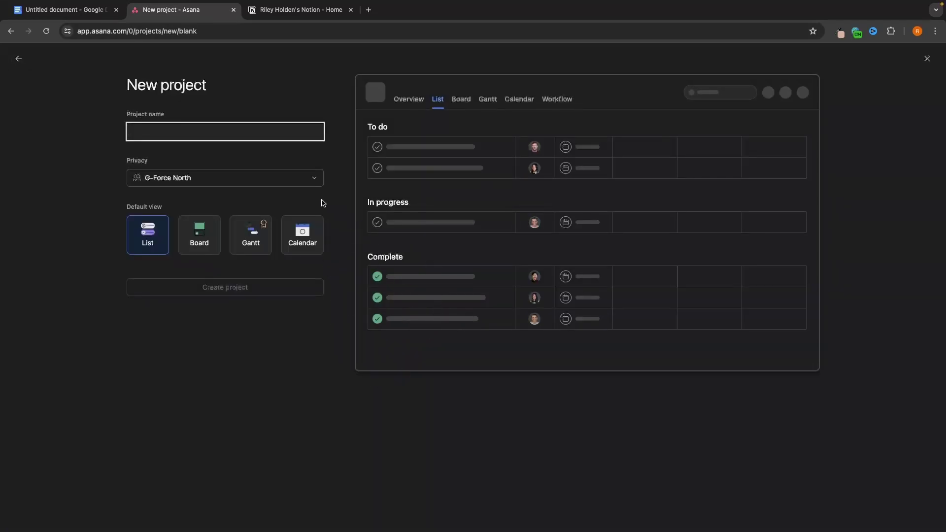
type("T")
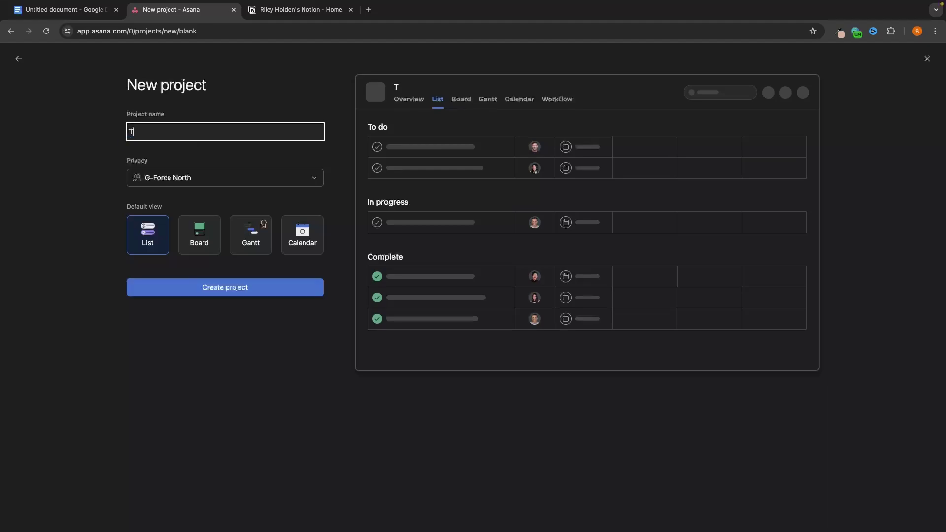
key("BackSpace")
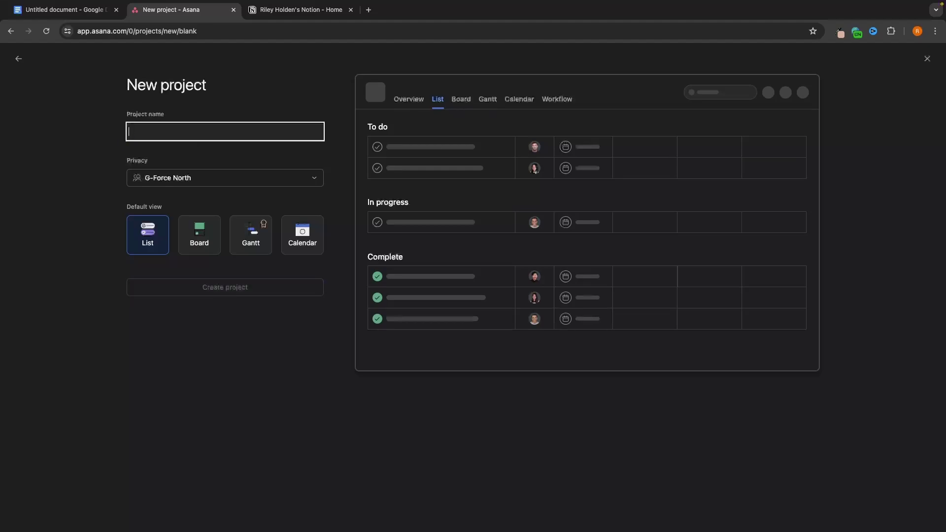
type("G-Force North")
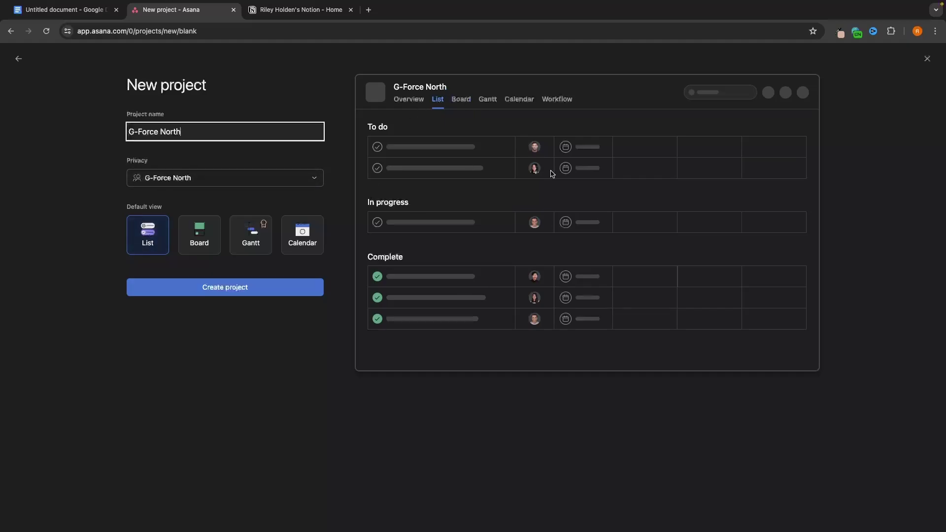
Step: Preview the Board, Gantt and Calendar layouts, set Board as the default view and create the project
left_click(211, 238)
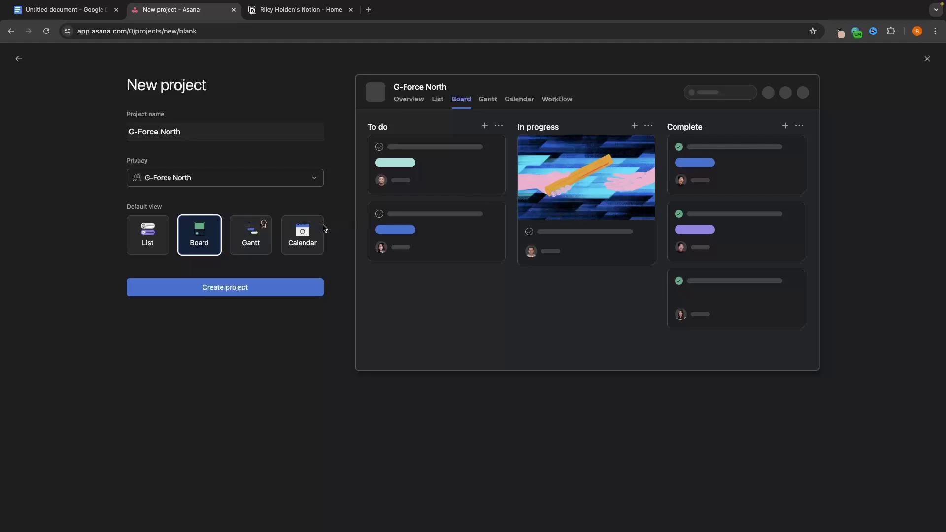
left_click(261, 239)
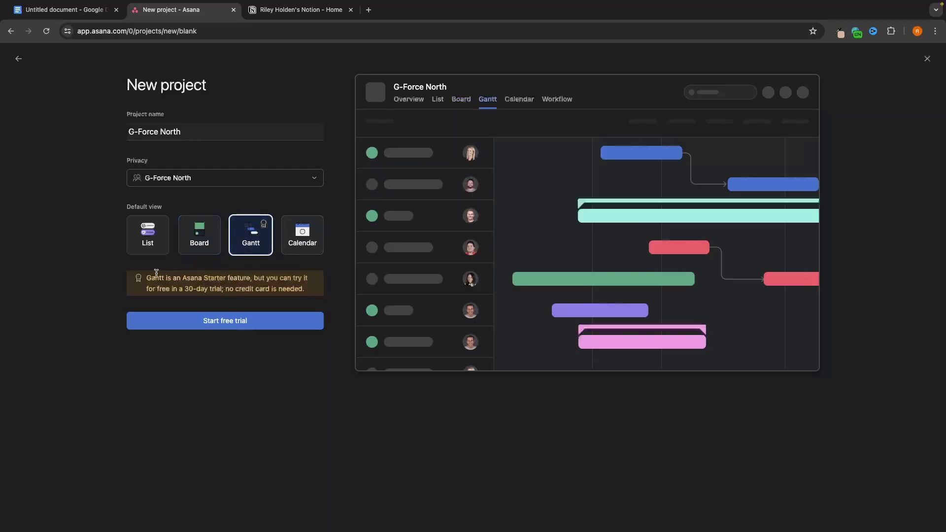
left_click(312, 243)
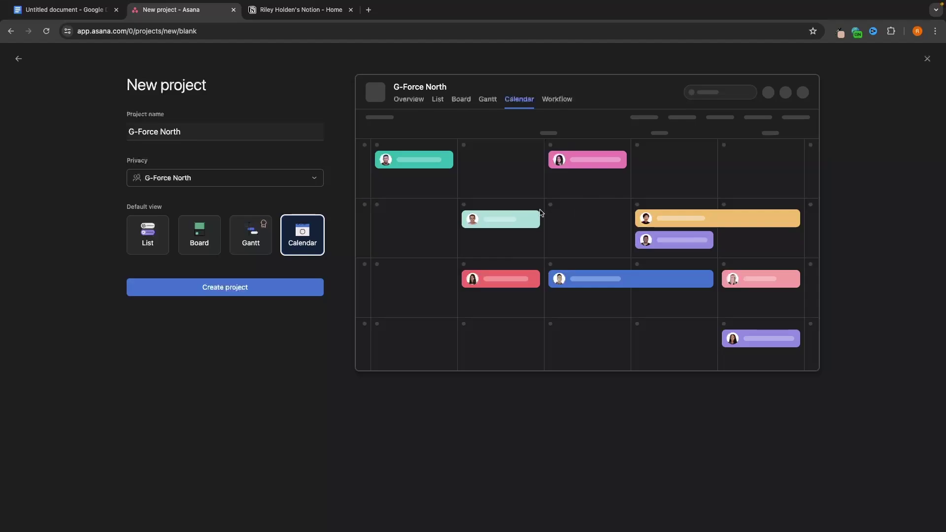
left_click(199, 230)
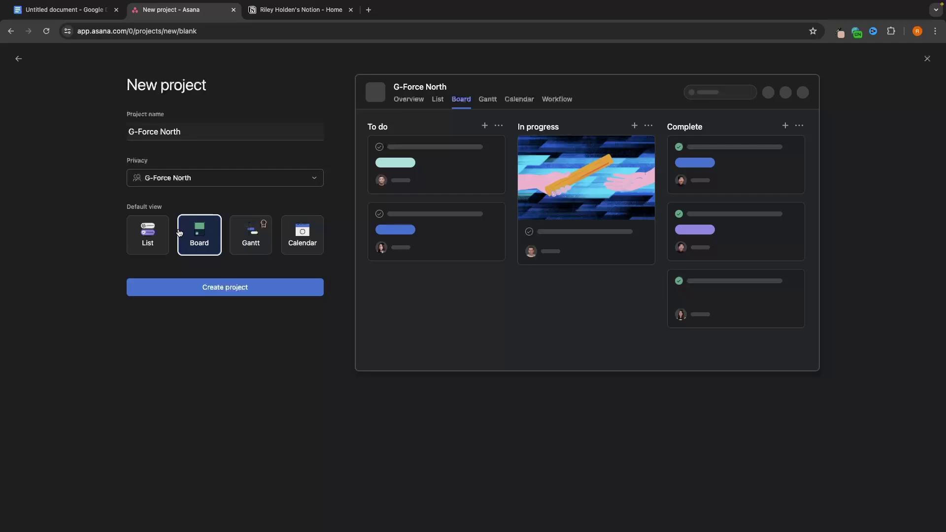
left_click(217, 295)
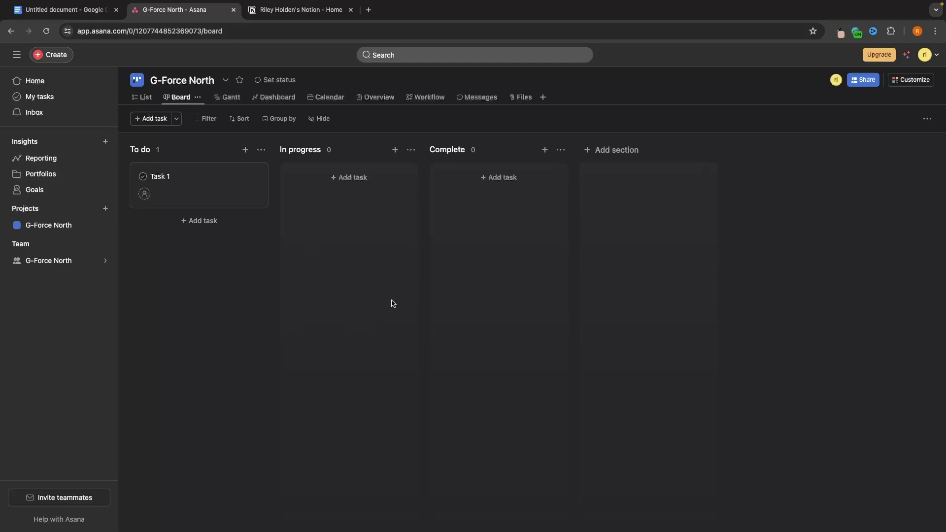
Step: Add an "Under Review" section to the project board and place it between In progress and Complete
left_click(597, 153)
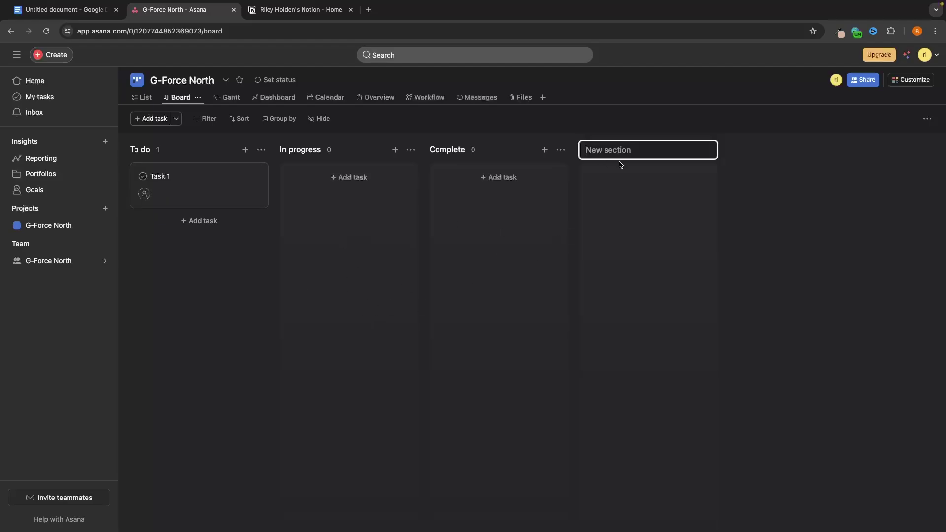
type("Under Review")
key("Return")
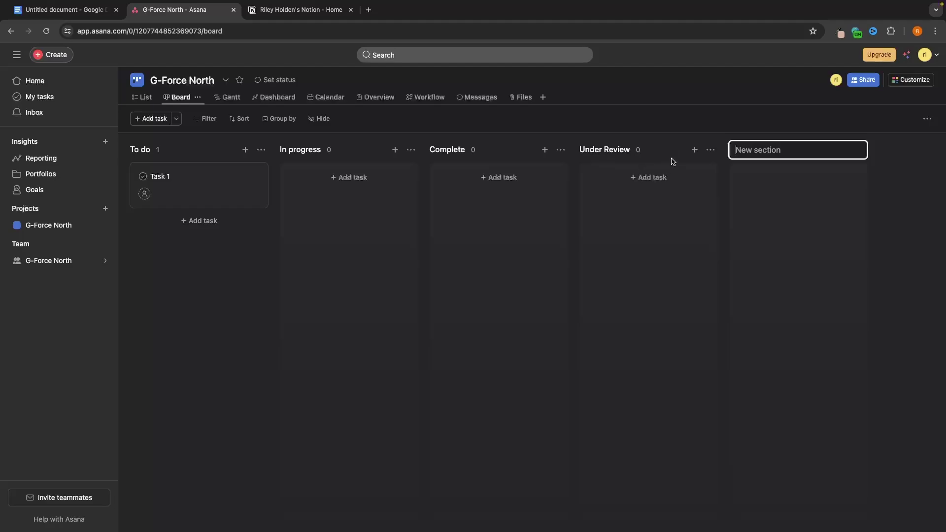
left_click_drag(668, 149, 482, 144)
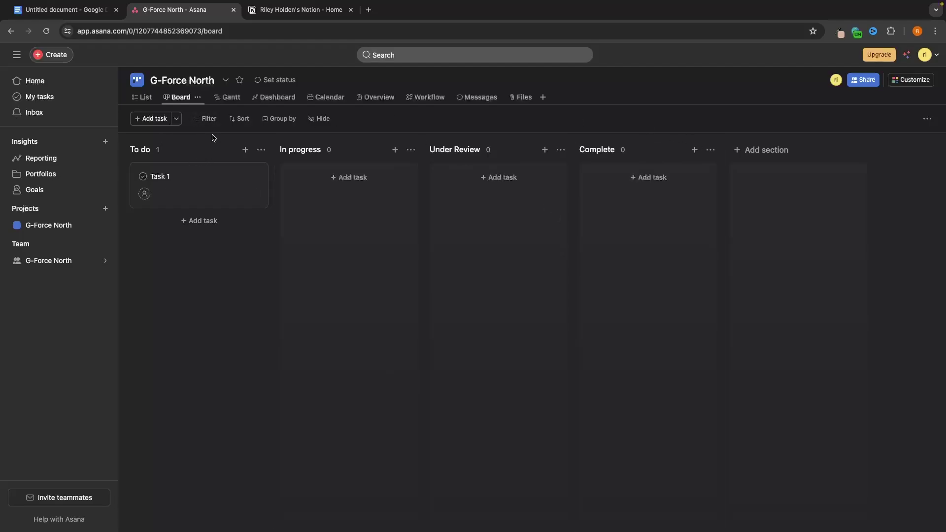
Step: Switch to Notion, add a new blank page and browse the available block types and database views without inserting one
key("ctrl+Tab")
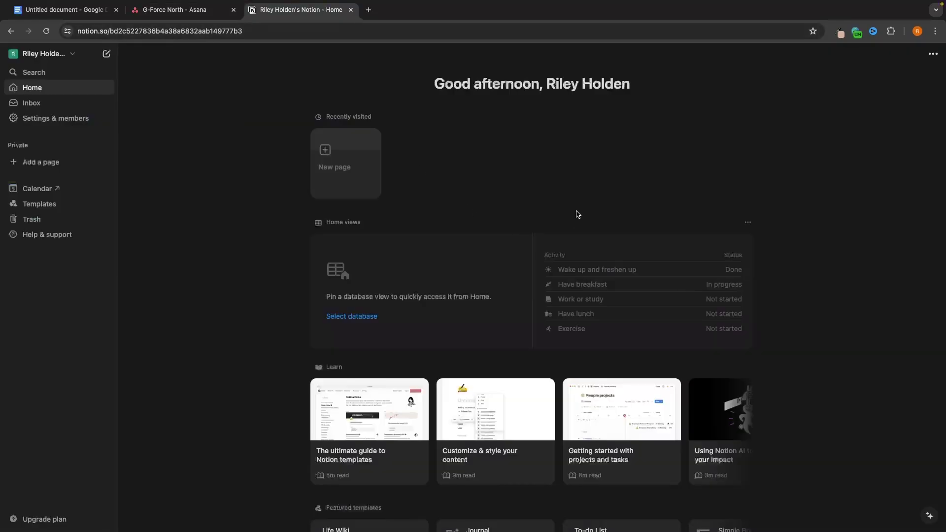
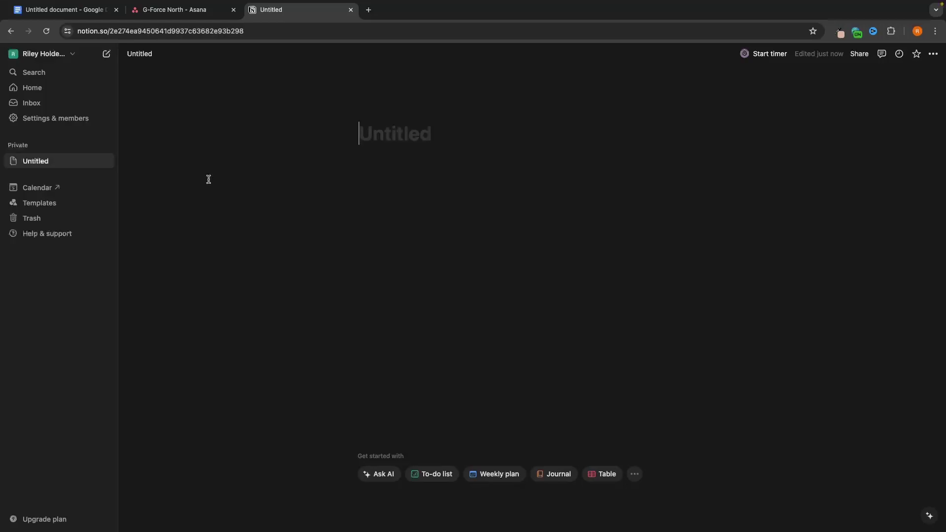
key("Return")
type("/")
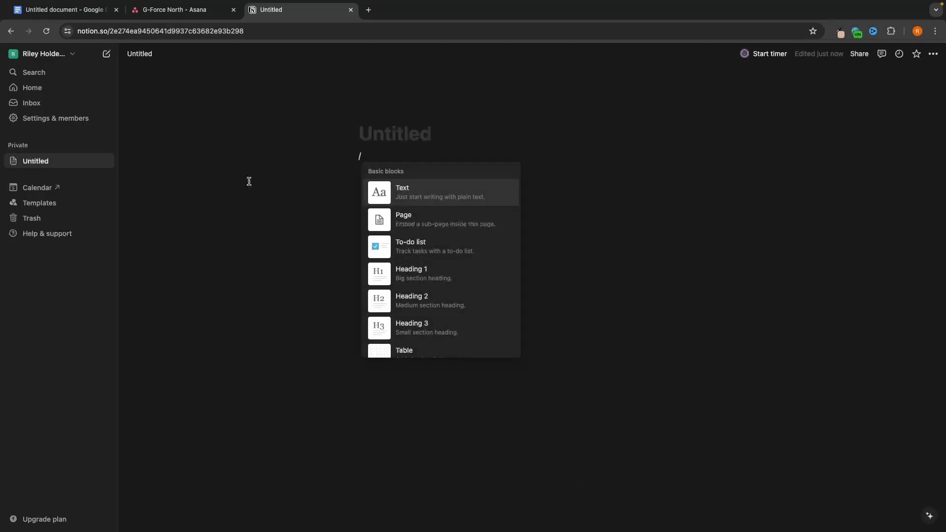
key("BackSpace")
type("/")
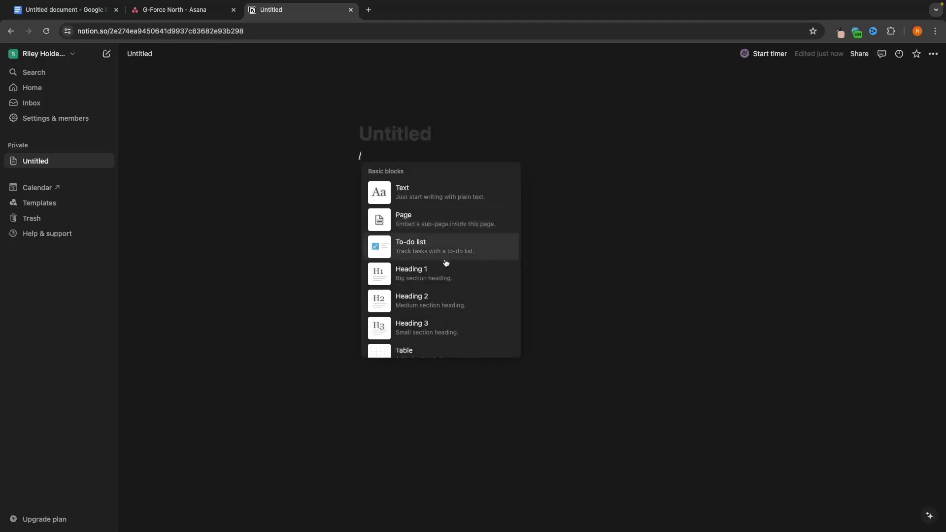
scroll(446, 262, "down", 10)
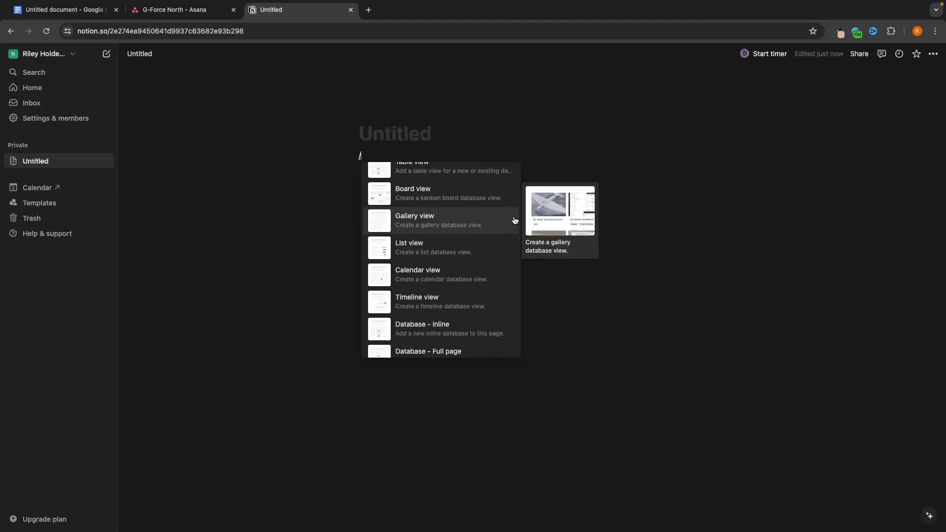
left_click(587, 294)
key("BackSpace")
key("BackSpace")
key("BackSpace")
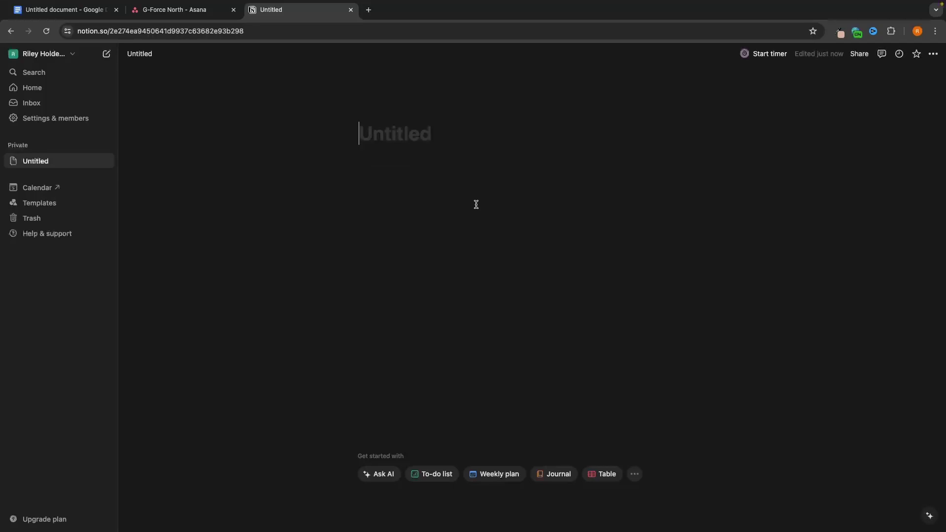
Step: Browse Notion's work templates, search them for "crm", preview the Sales CRM template and clear the search
left_click(61, 203)
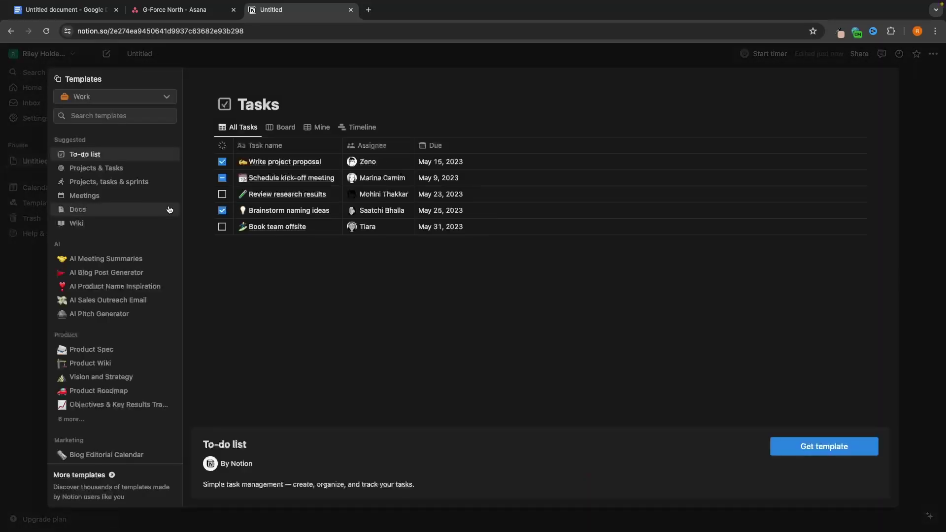
scroll(112, 259, "down", 15)
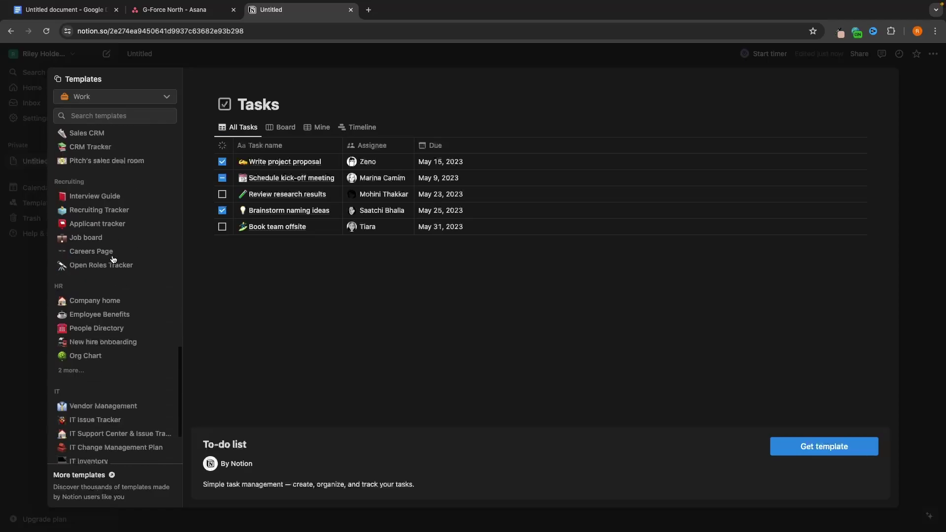
scroll(113, 260, "up", 12)
scroll(113, 260, "up", 3)
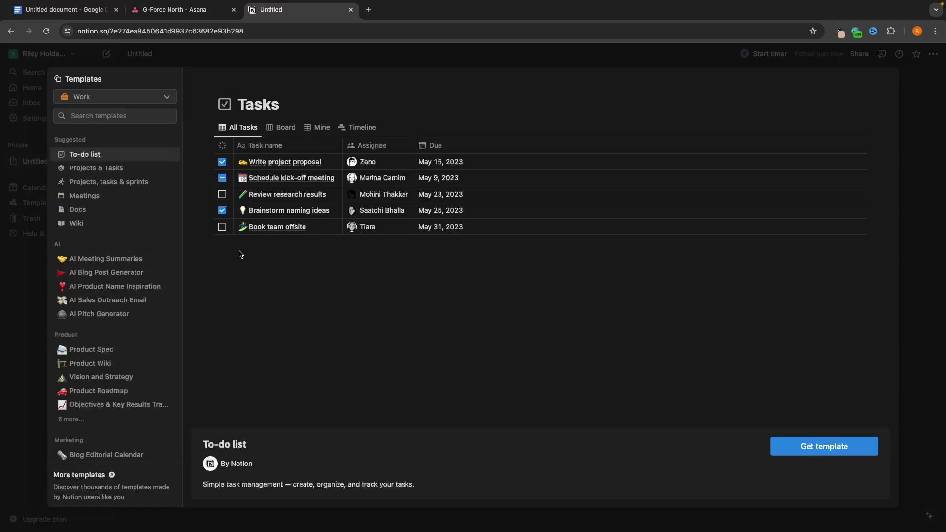
left_click(134, 114)
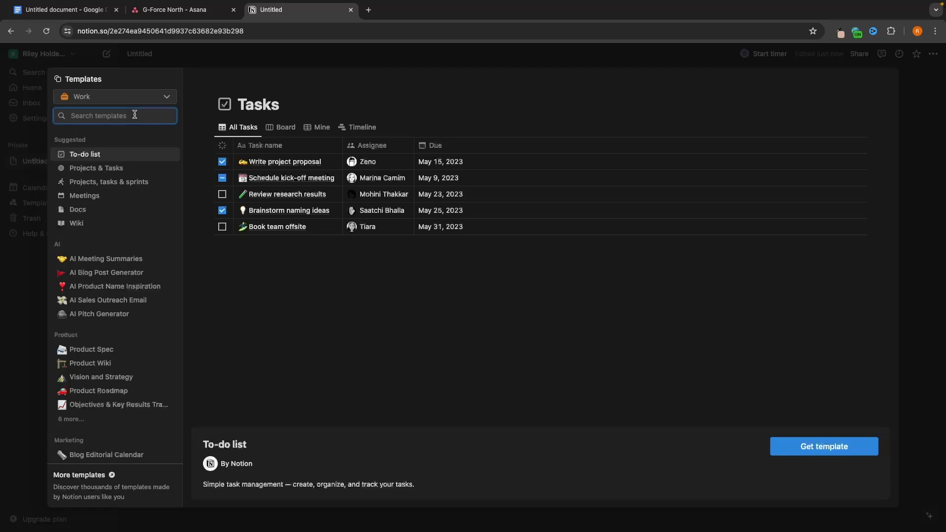
type("crm")
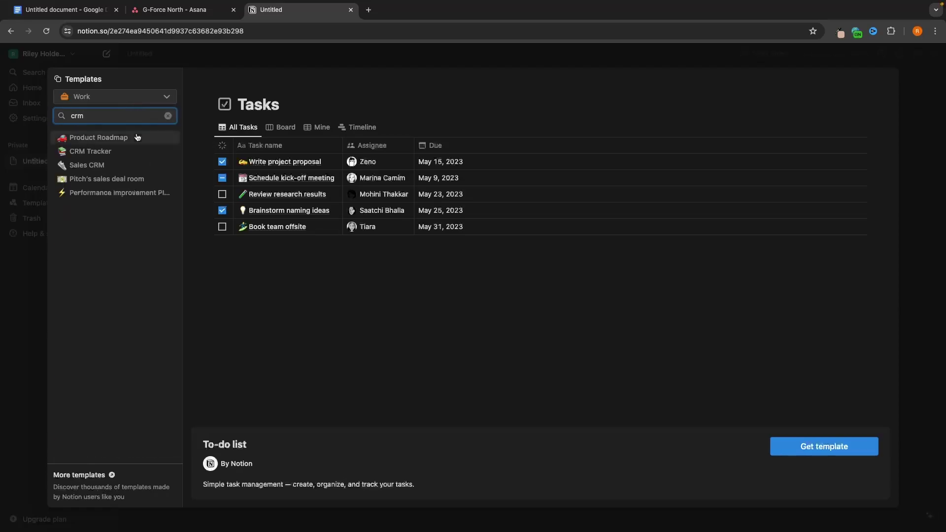
left_click(118, 164)
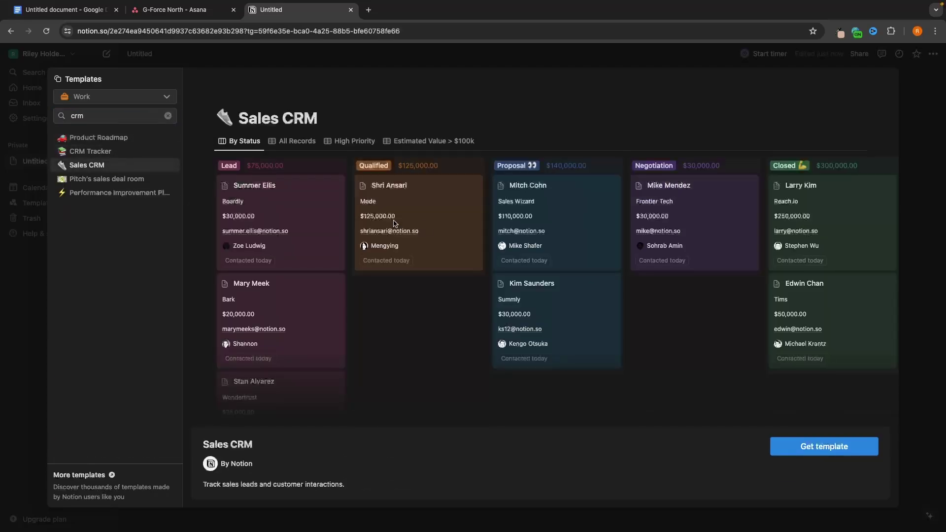
left_click(168, 115)
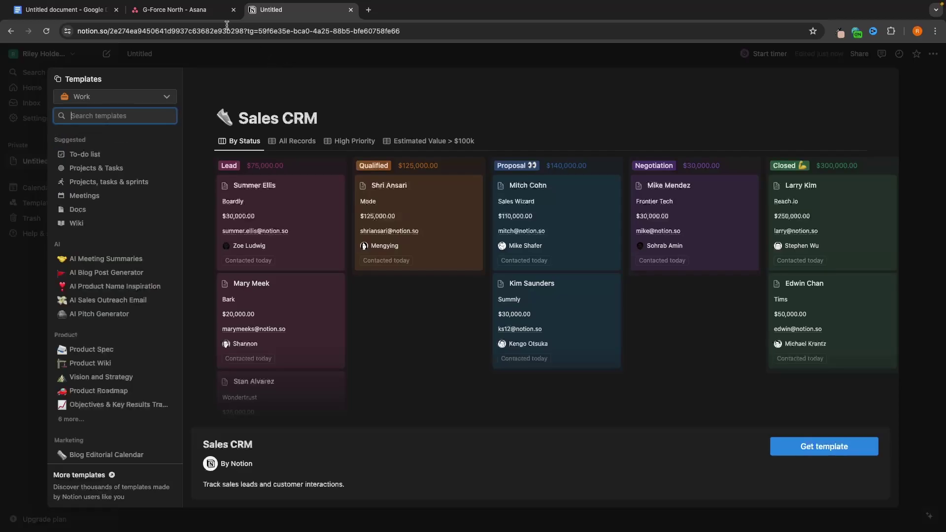
Step: Compare the G-Force North board in Asana with the preview of the To-do list template in Notion
left_click(211, 12)
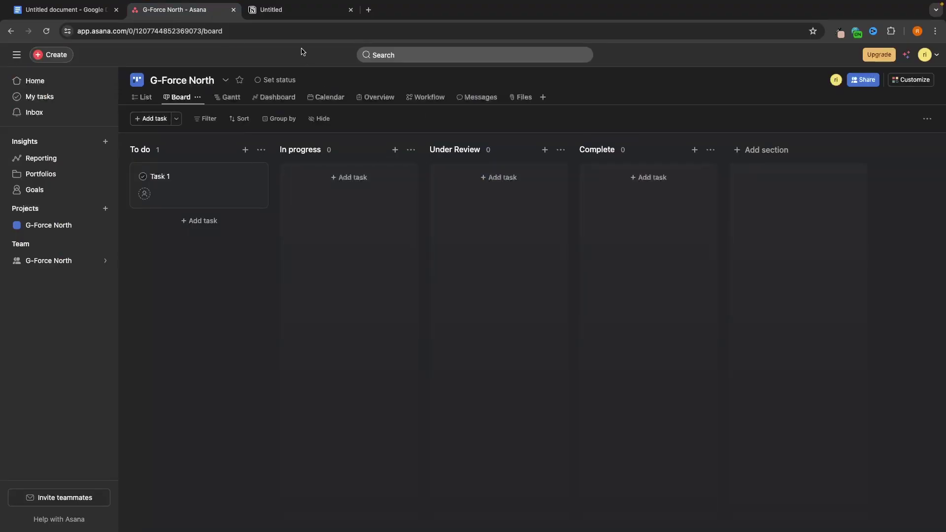
left_click(288, 9)
left_click(77, 156)
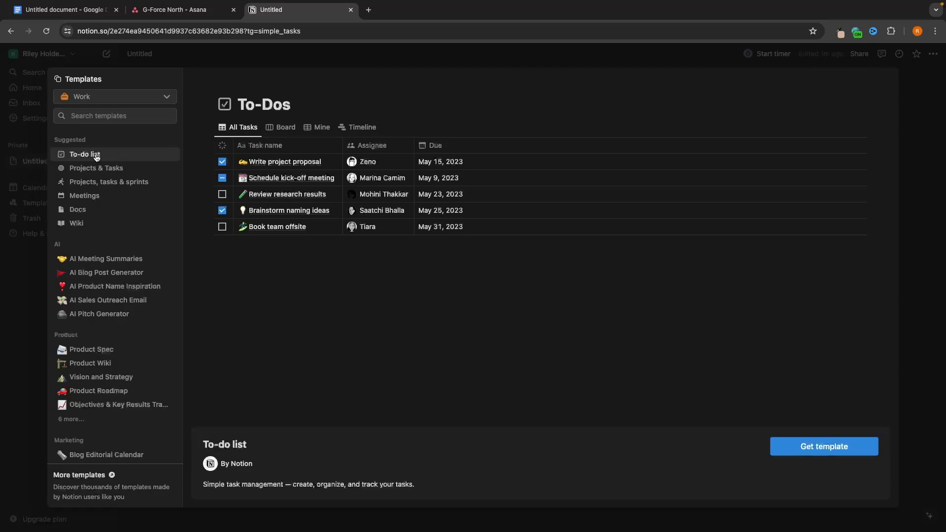
left_click(190, 11)
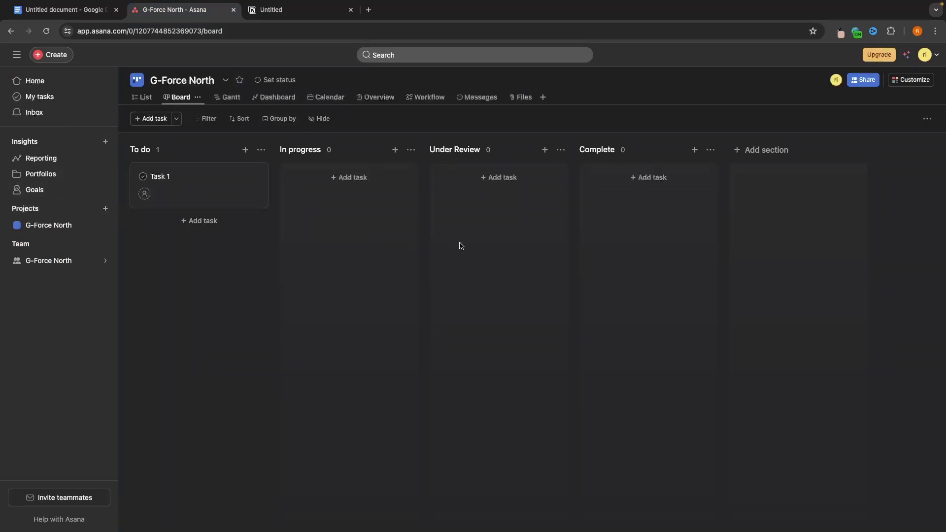
left_click(305, 14)
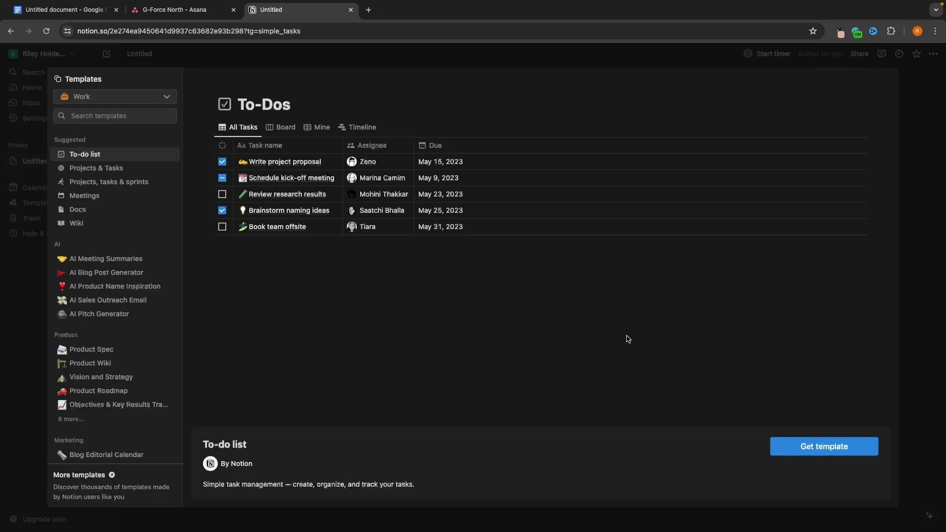
Step: Add the To-do list template to the Notion workspace and show its tasks in the Board view
left_click(808, 446)
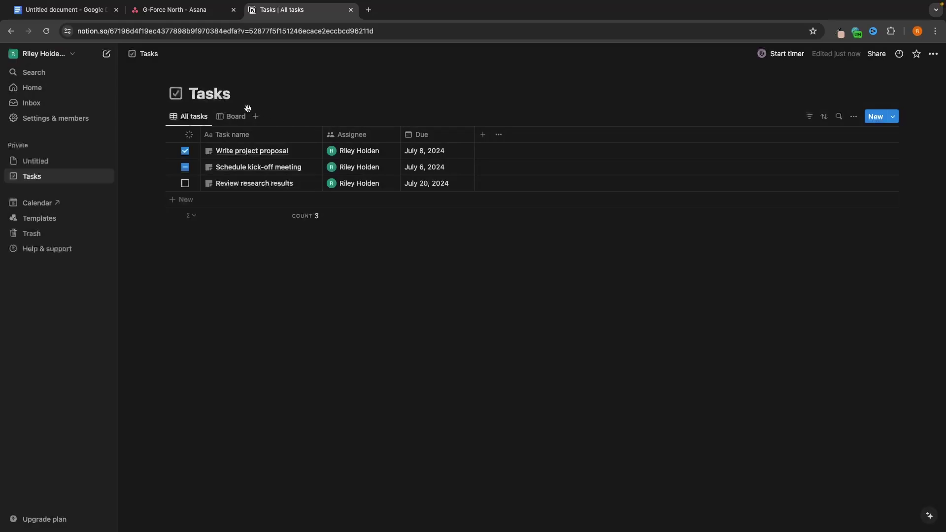
left_click(225, 117)
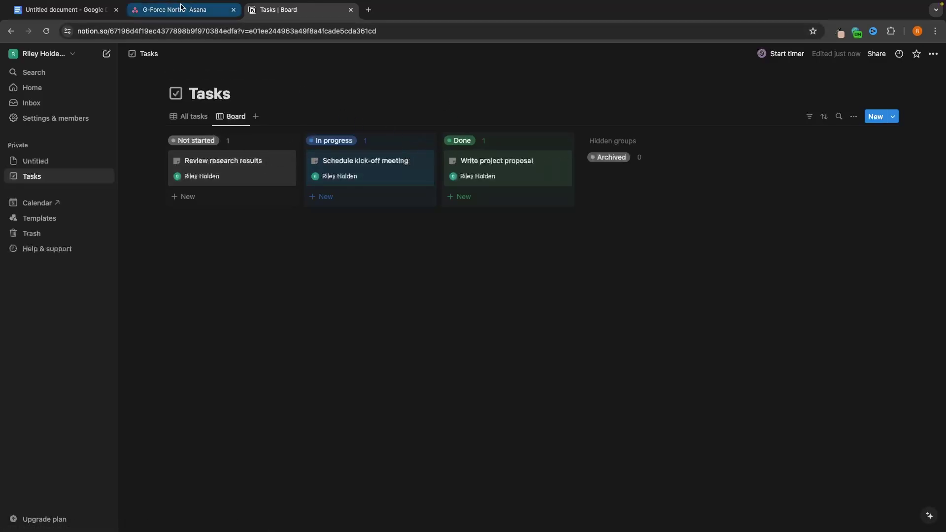
Step: Compare the section headings of the G-Force North board in Asana with the status columns of the Notion Tasks board
left_click(194, 10)
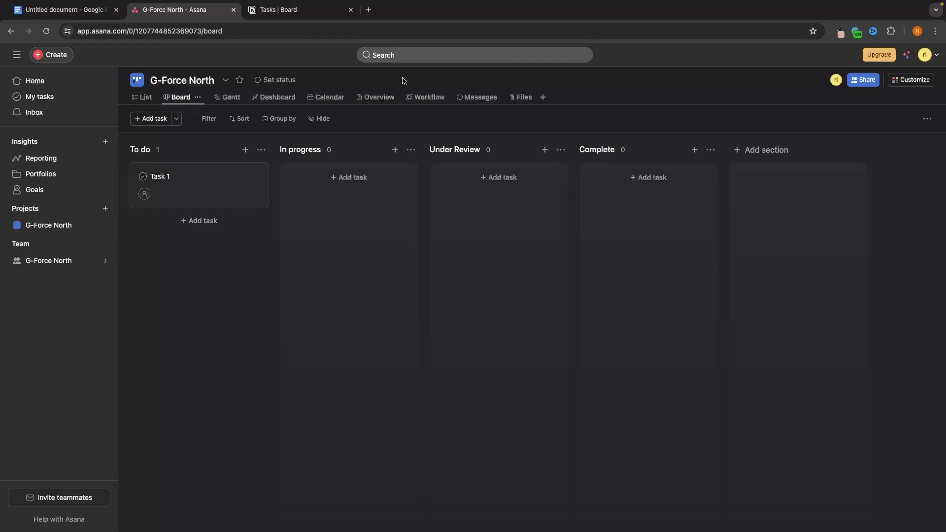
left_click(143, 151)
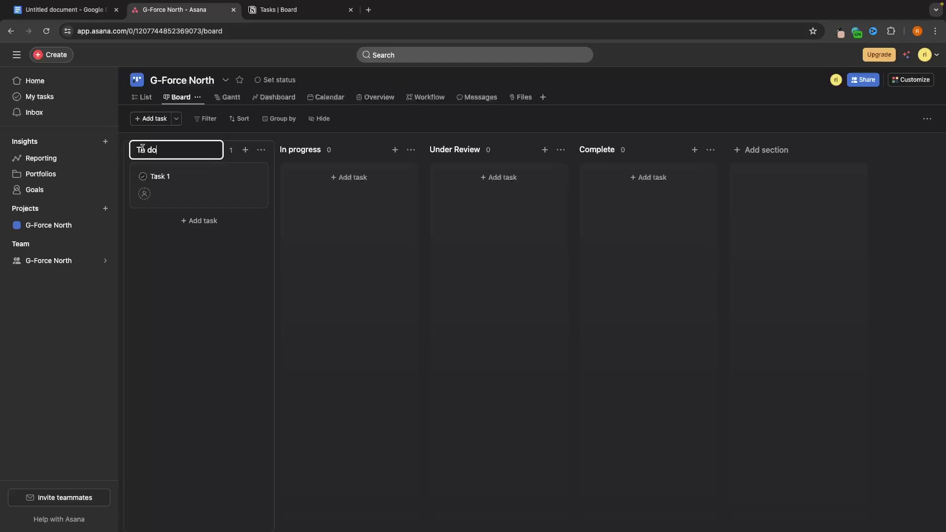
left_click(303, 148)
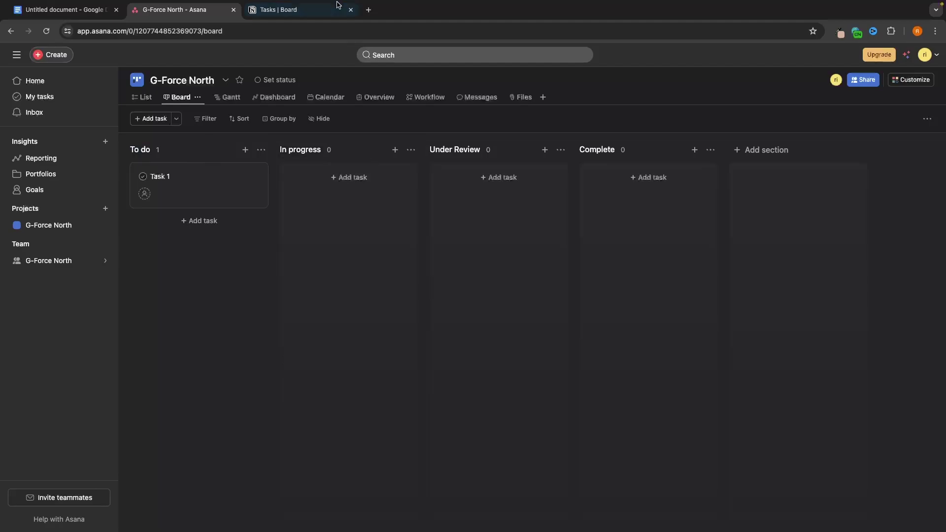
left_click(321, 10)
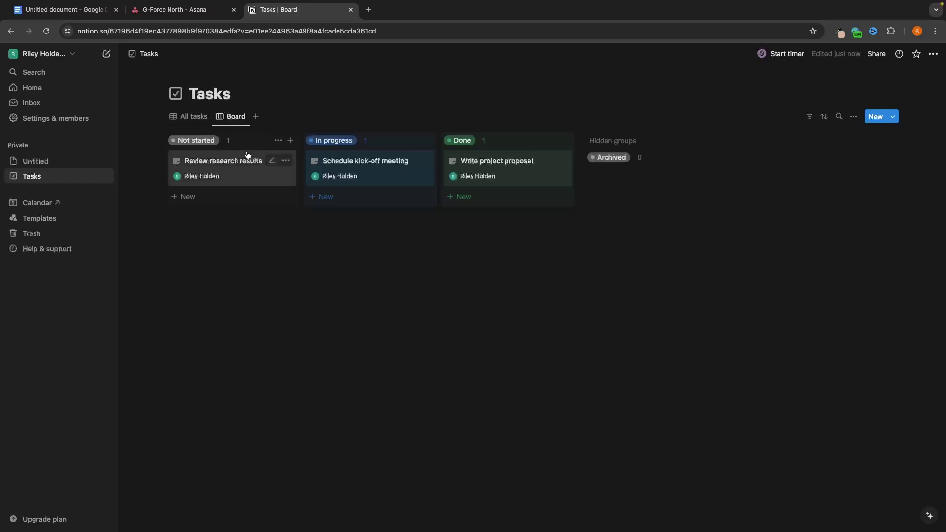
Step: Rename the "Not started" option of the Status property in the All tasks view to "To Do"
left_click(190, 118)
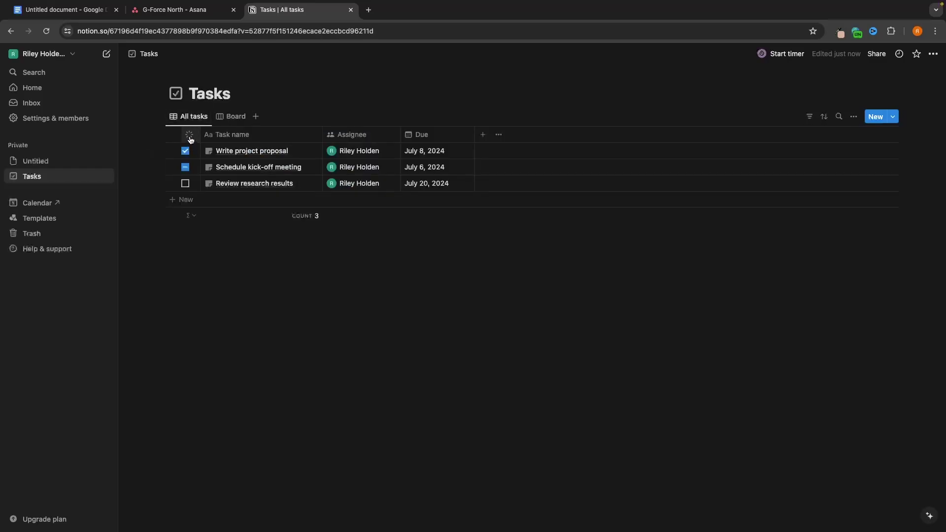
left_click(190, 138)
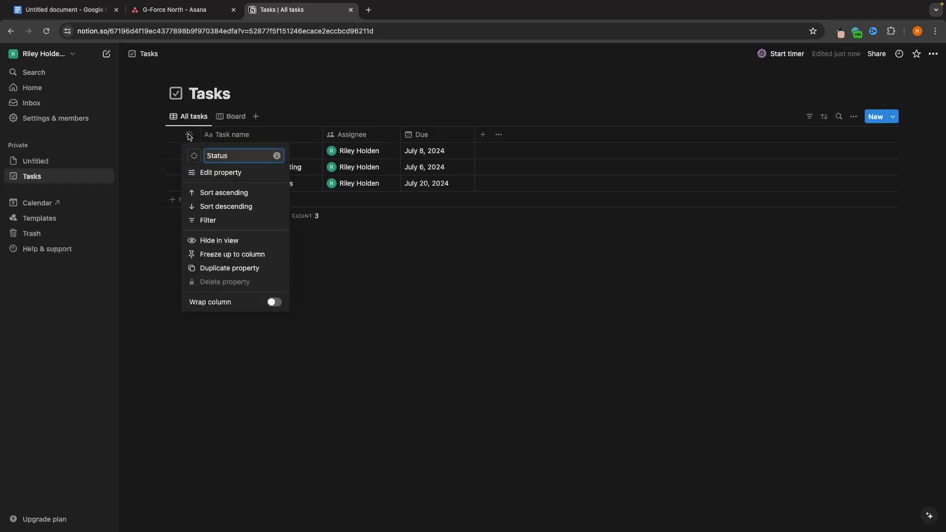
left_click(220, 172)
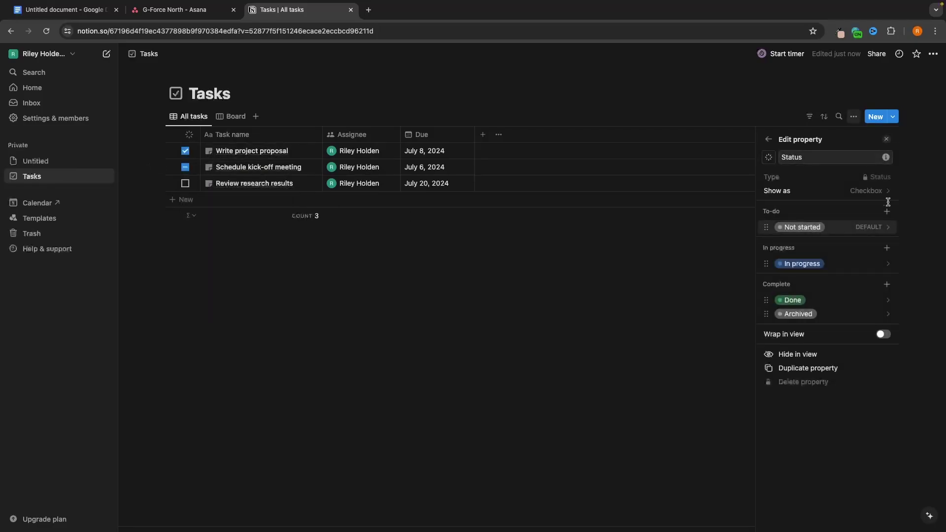
left_click(804, 227)
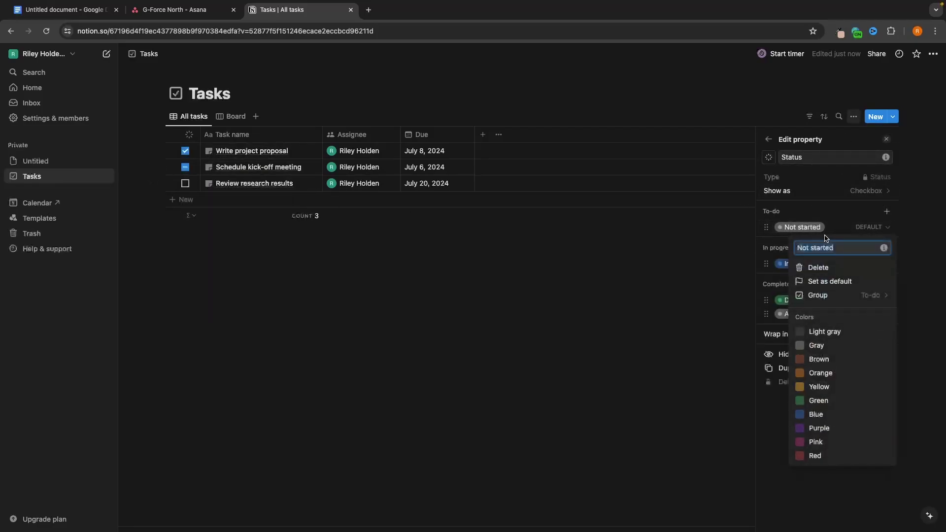
type("To Do")
key("Return")
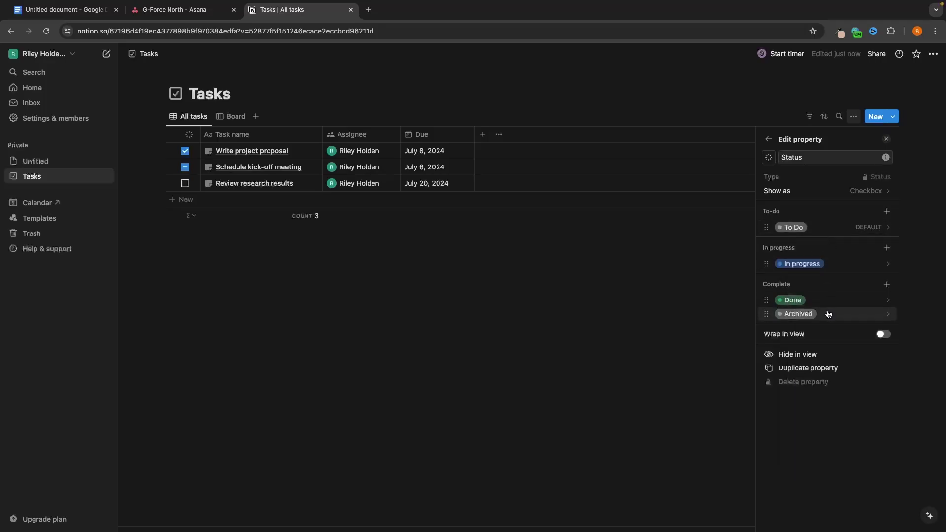
Step: Add an "Under Review" option to the In progress group of the Status property and color it purple
left_click(887, 248)
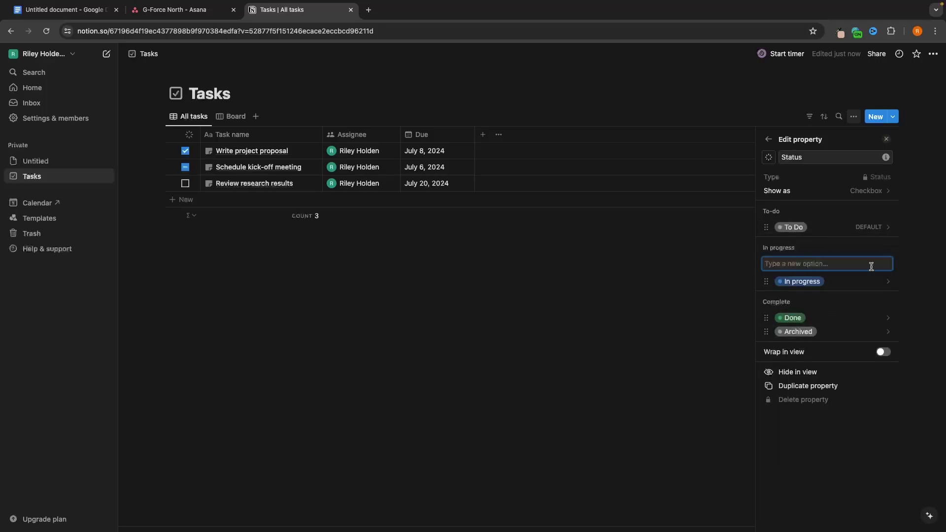
type("Under Review")
key("Return")
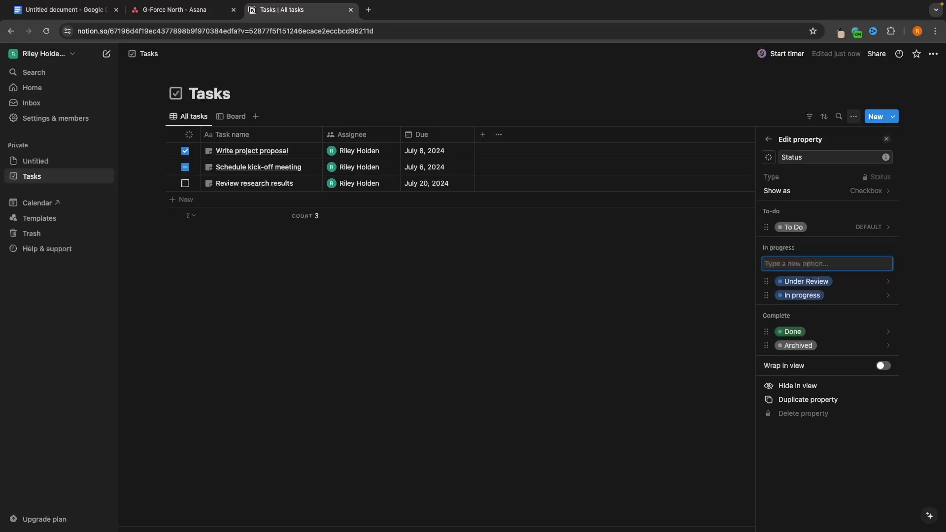
left_click(816, 282)
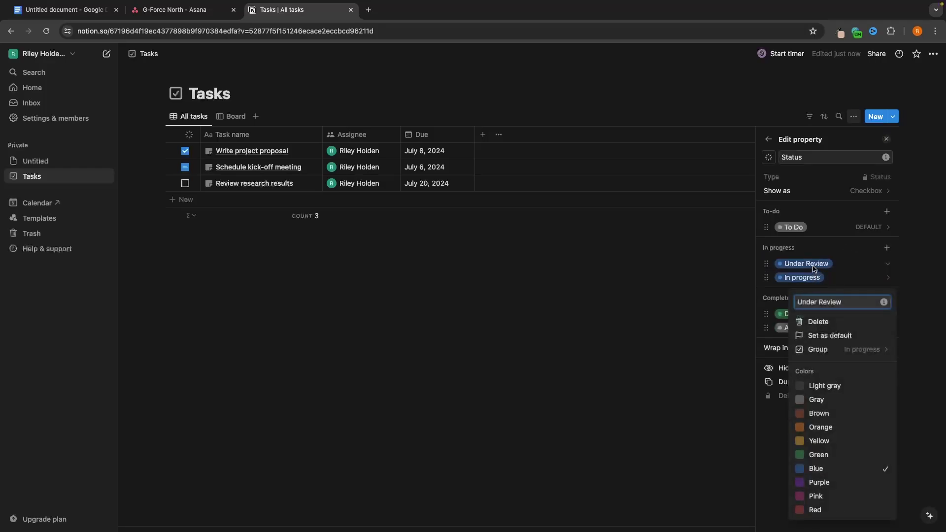
left_click(814, 267)
left_click(814, 267)
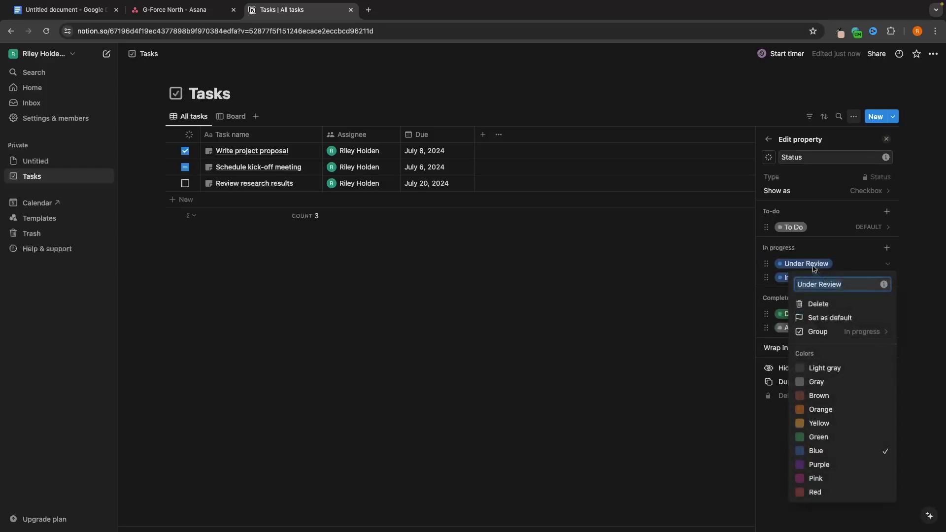
left_click(819, 465)
left_click(711, 385)
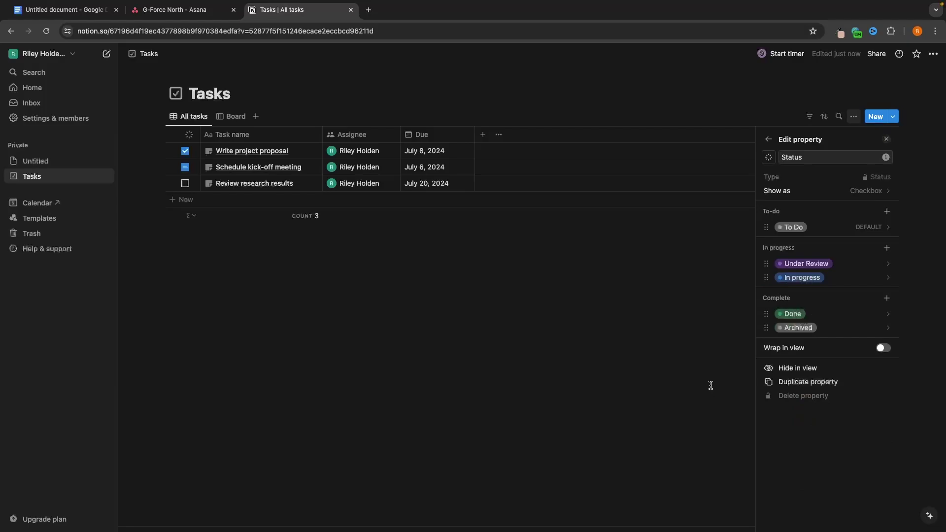
left_click(679, 364)
Step: Compare the column order of the Notion Tasks board with the sections of the G-Force North board in Asana
left_click(223, 120)
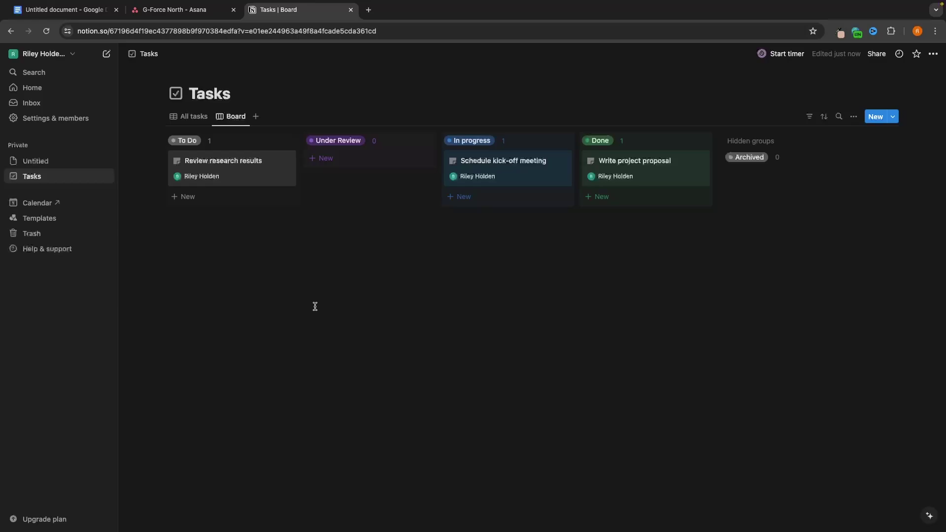
left_click(174, 11)
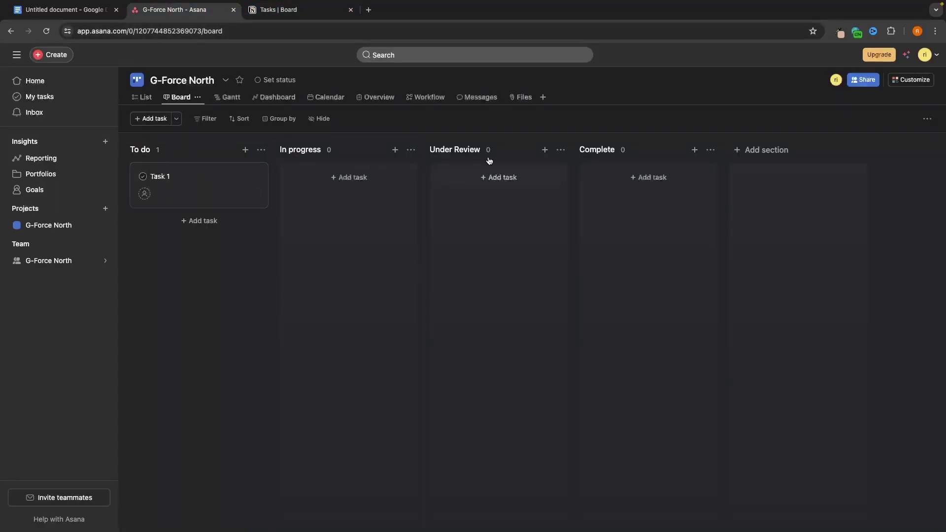
left_click(305, 11)
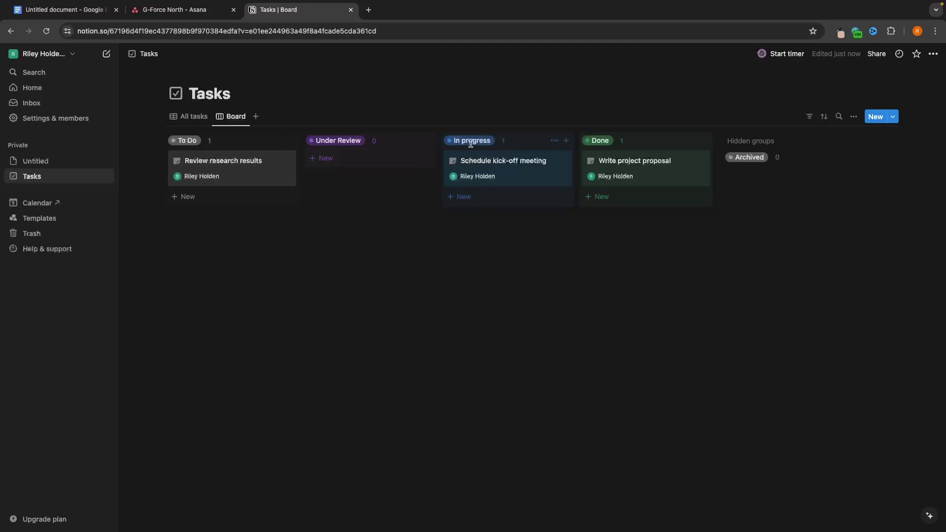
left_click(175, 10)
mouse_move(312, 150)
left_mouse_down()
mouse_move(497, 154)
mouse_move(316, 153)
left_mouse_up()
left_click(278, 10)
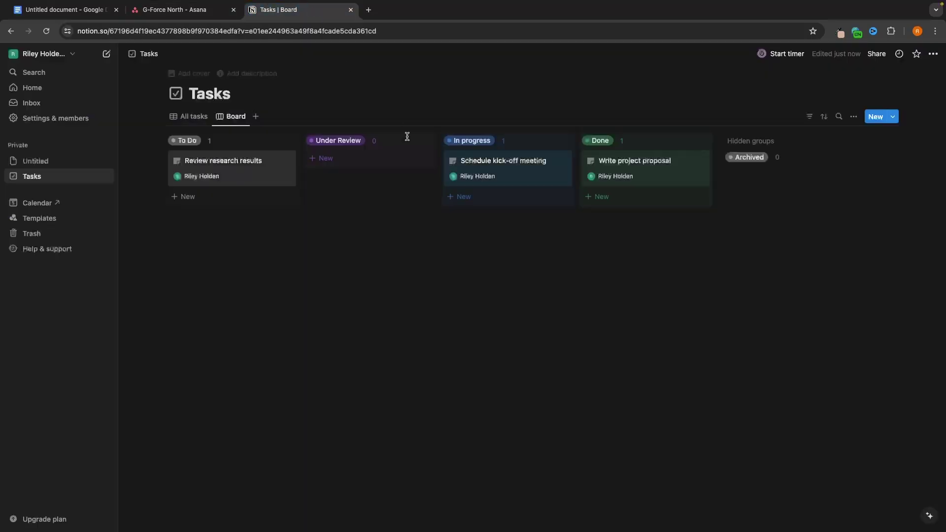
Step: Move the Under Review option below In progress in the Status property and show the tasks in the Board view
left_click(188, 118)
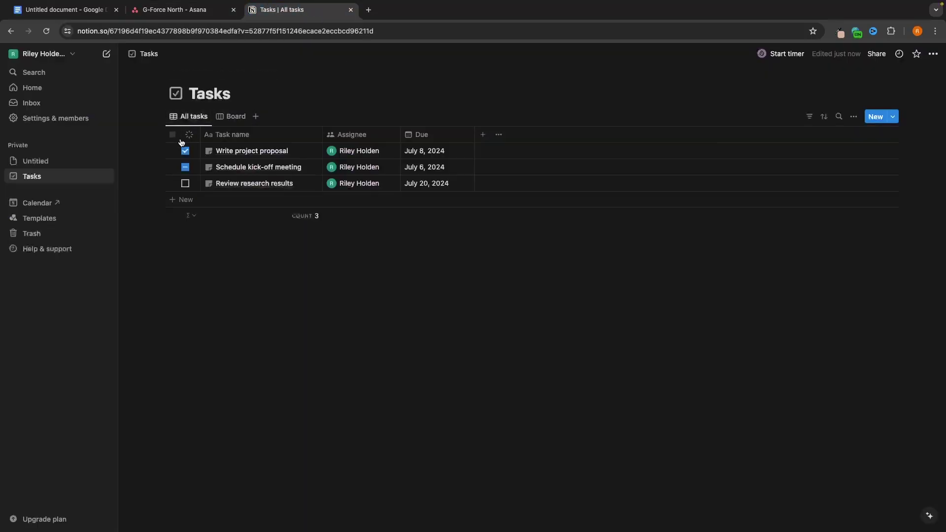
left_click(189, 135)
left_click(217, 171)
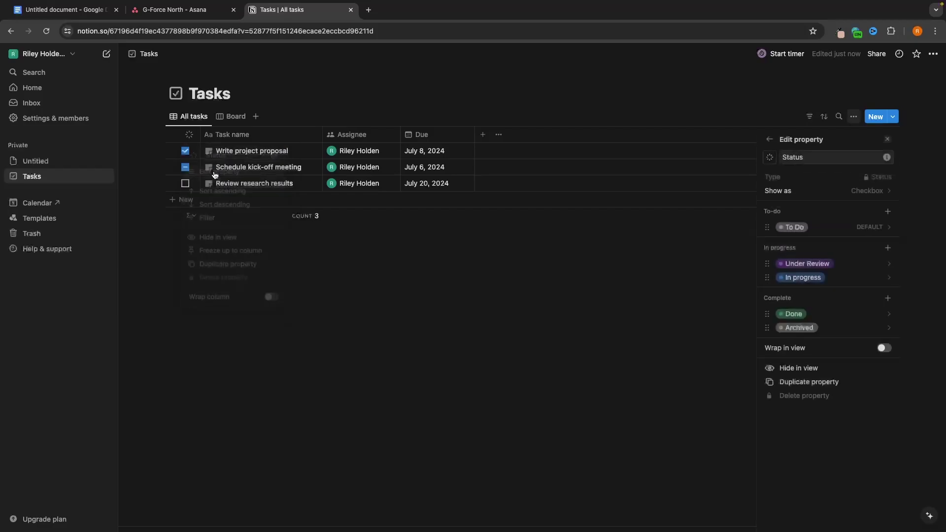
left_click_drag(781, 268, 797, 295)
left_click(706, 302)
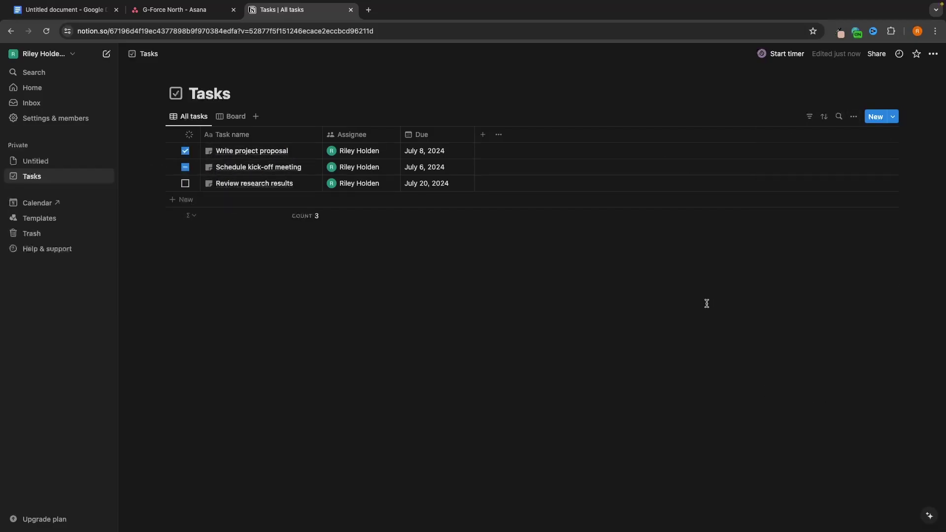
left_click(234, 117)
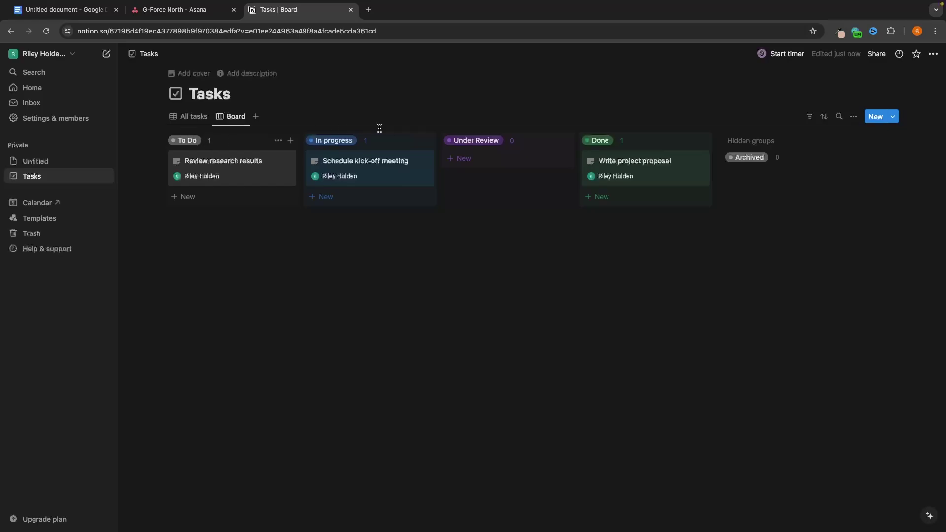
Step: Switch to the G-Force North board in Asana and delete Task 1 from the To do section
key("ctrl+shift+Tab")
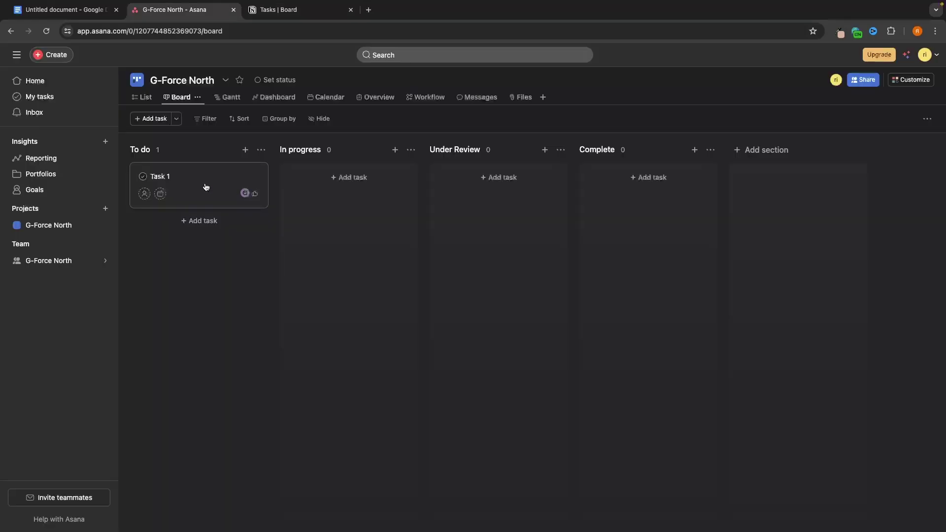
right_click(206, 186)
left_click(269, 396)
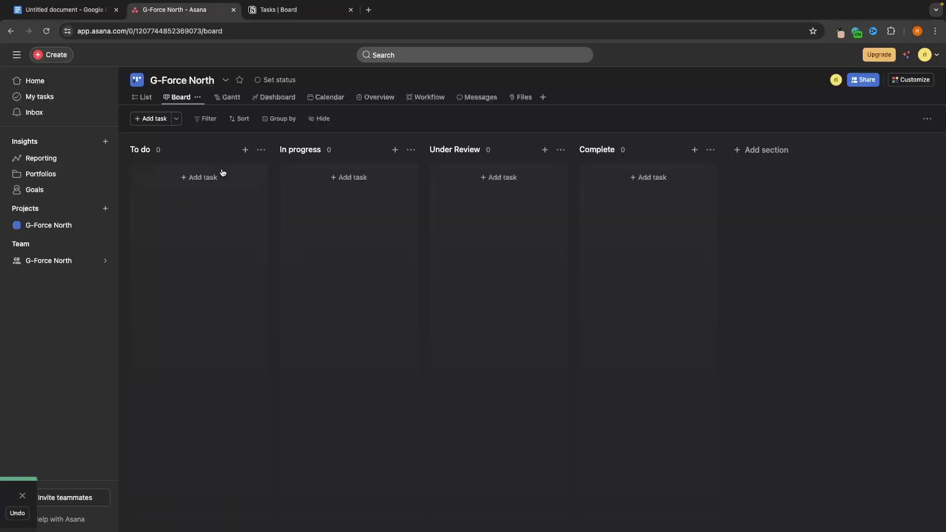
Step: Delete the sample tasks Review research results, Schedule kick-off meeting and Write project proposal from the Notion Tasks board
left_click(296, 9)
right_click(258, 174)
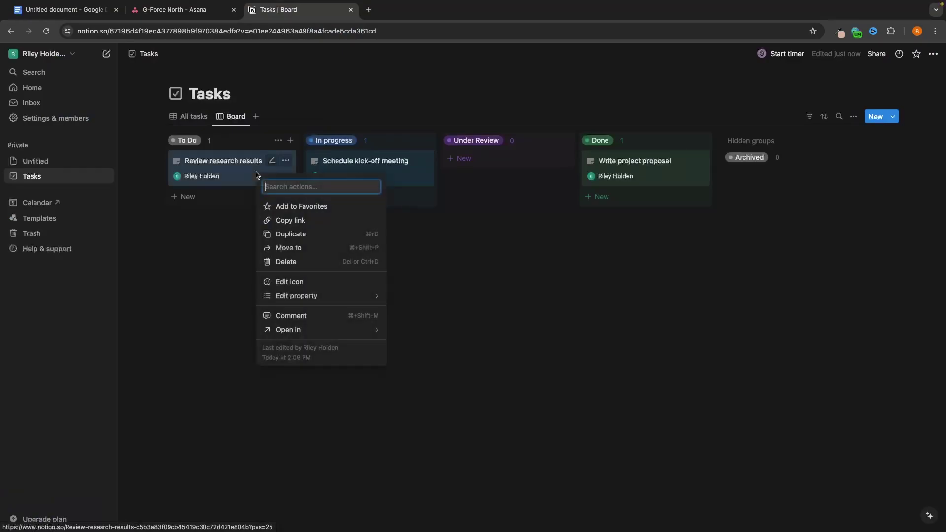
mouse_move(305, 337)
left_click(288, 261)
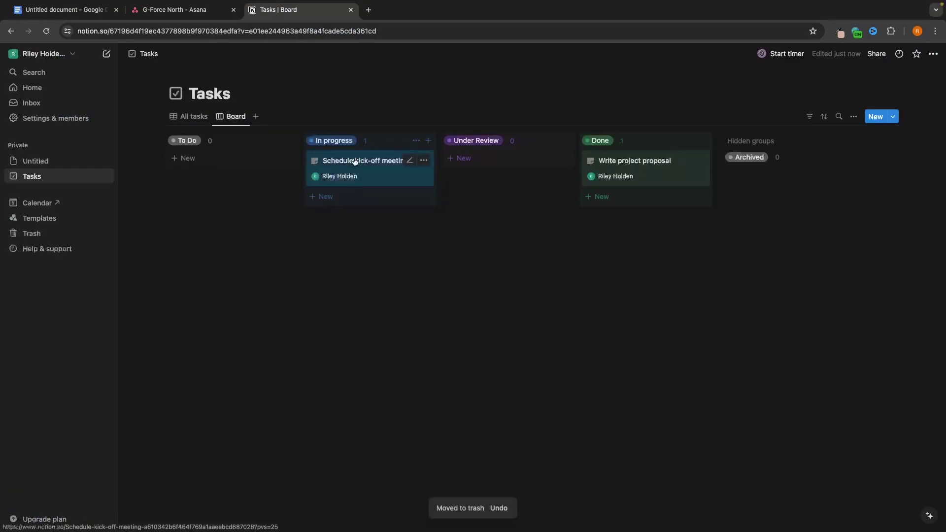
left_click(424, 160)
left_click(385, 250)
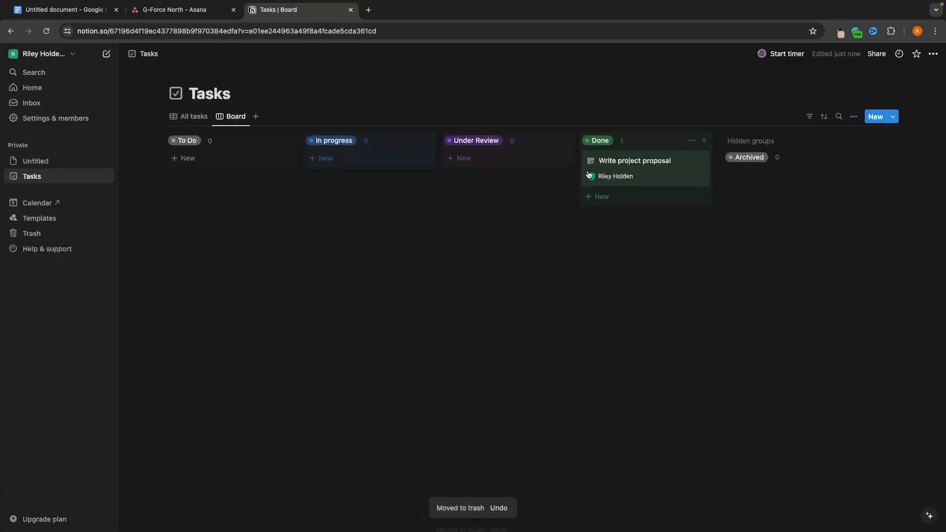
right_click(618, 162)
left_click(645, 244)
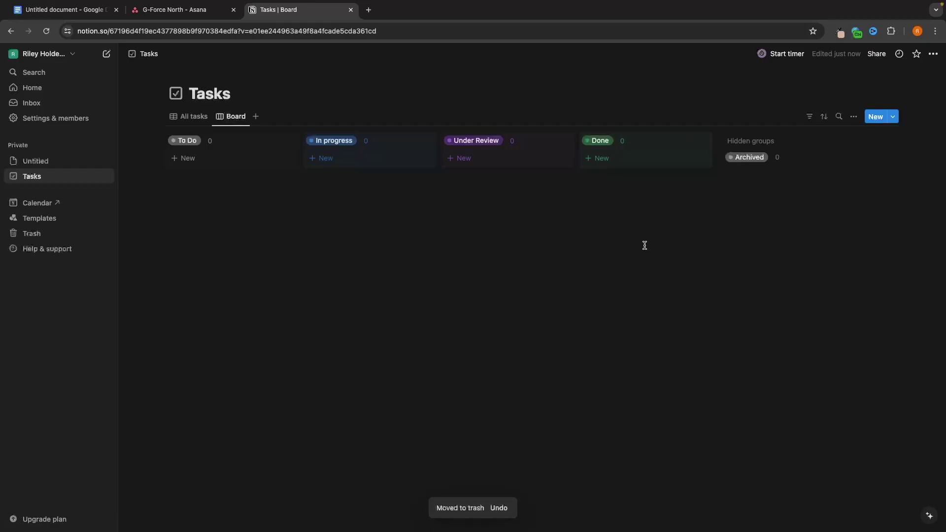
Step: Add a task named "Asana vs Notion" to the To do section of the G-Force North board in Asana
left_click(175, 10)
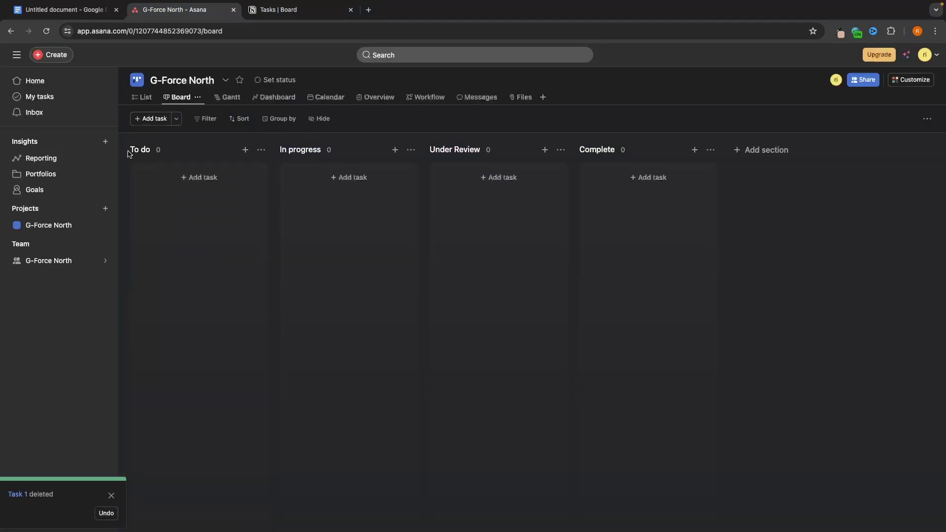
left_click(199, 178)
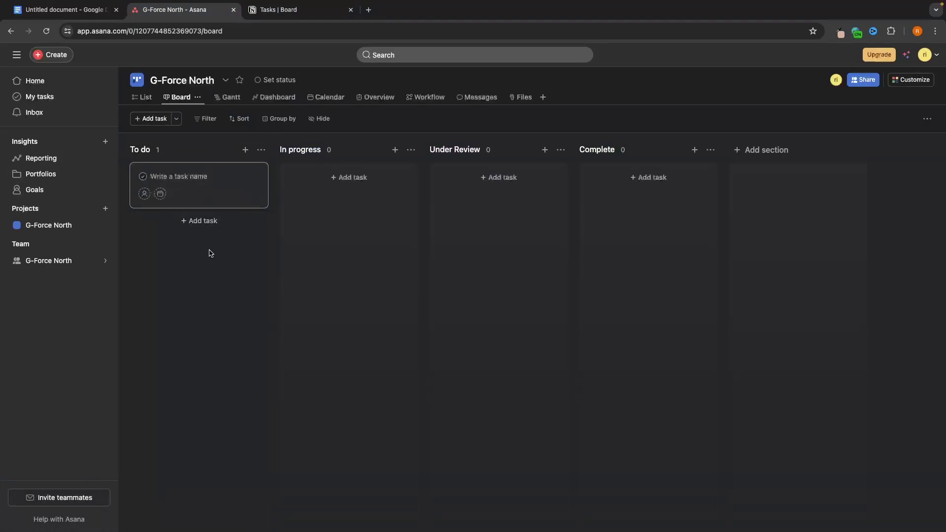
type("Asana vs Notion")
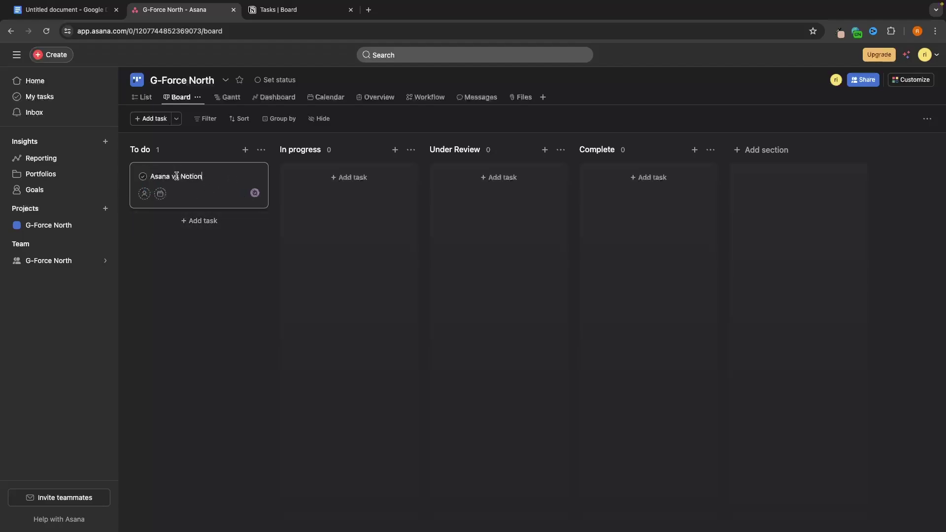
Step: Examine the assignee and teammate invitation options of the Asana vs Notion task without assigning anyone
left_click(144, 194)
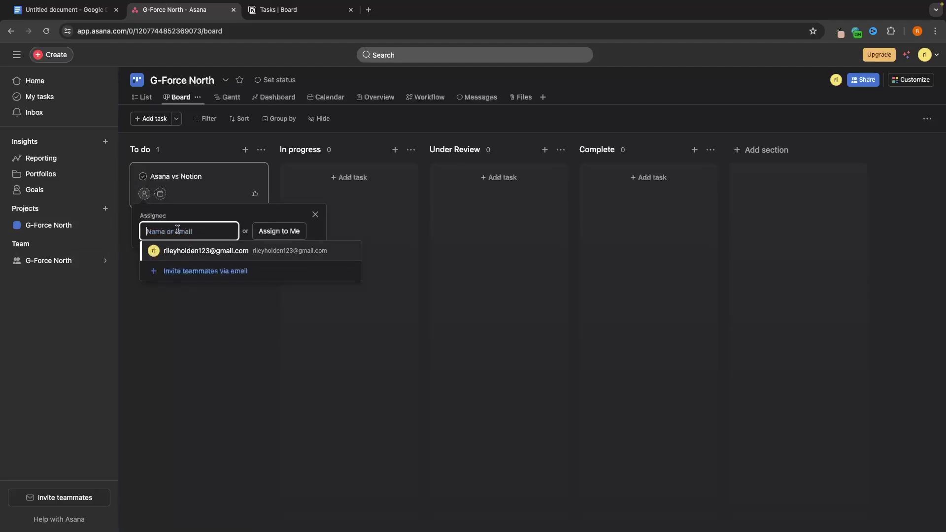
left_click(177, 272)
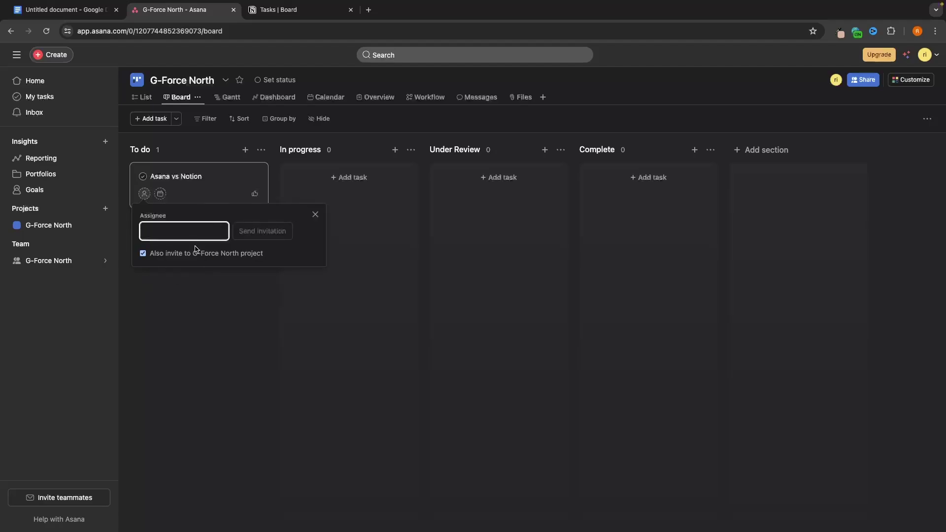
left_click(224, 294)
left_click(144, 193)
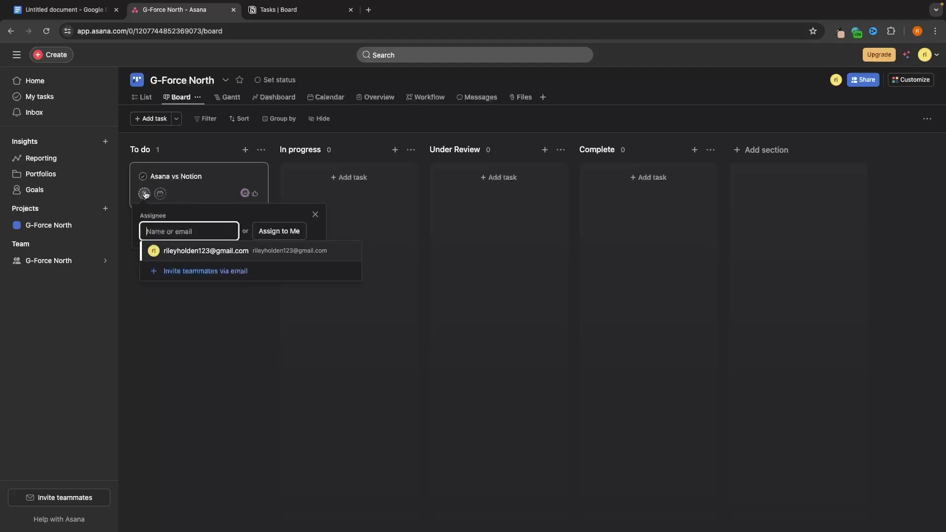
left_click(221, 192)
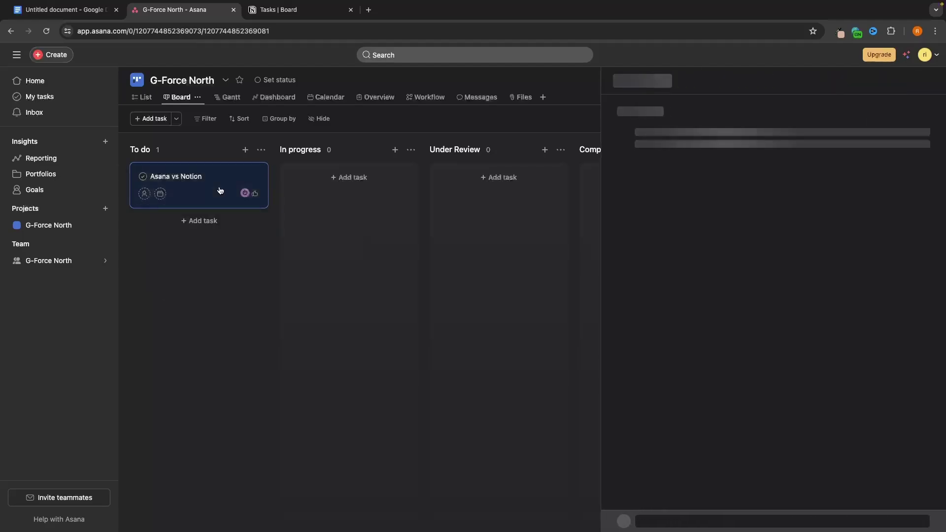
key("Escape")
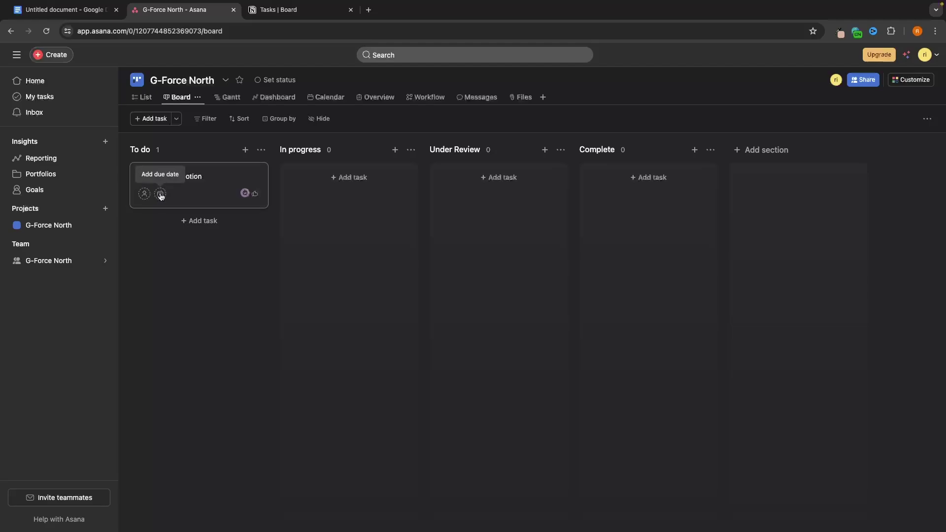
Step: Set the due date of the Asana vs Notion task to 5 July 2024 and switch to the Notion Tasks board
left_click(160, 195)
left_click(234, 273)
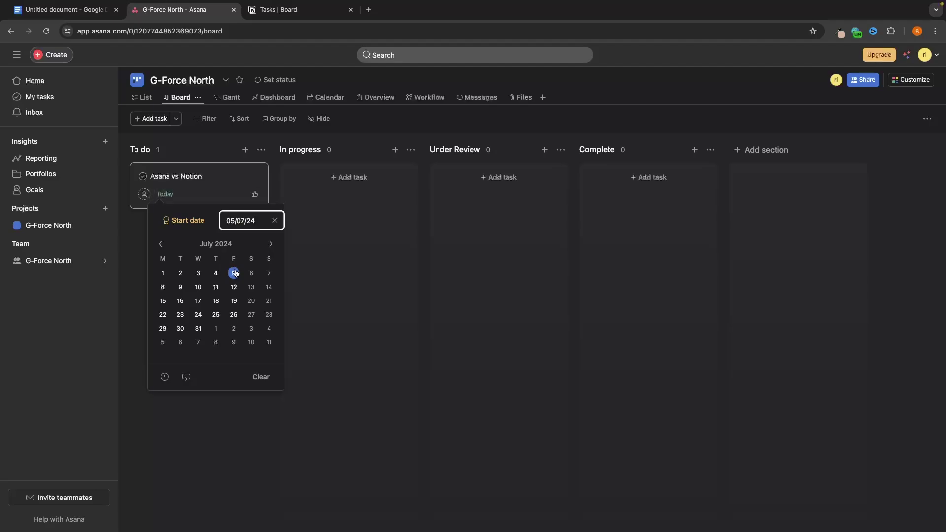
key("Escape")
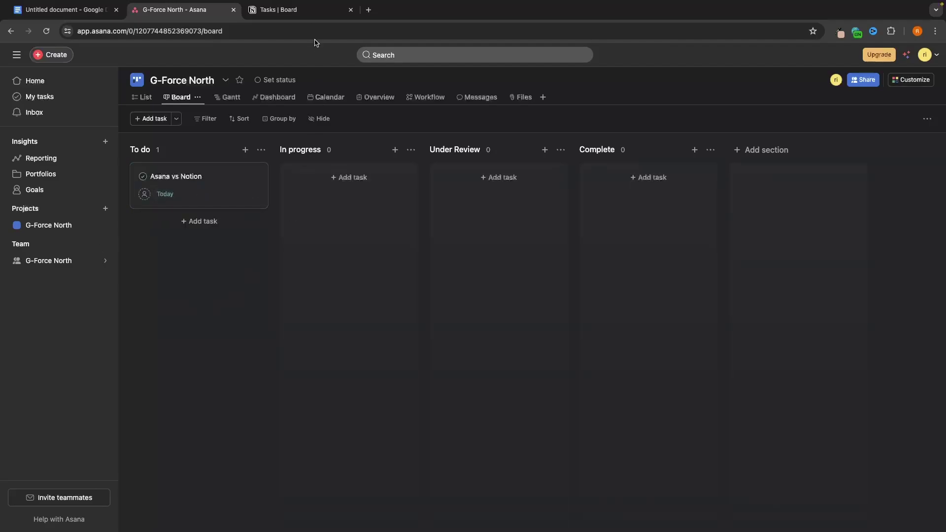
left_click(310, 14)
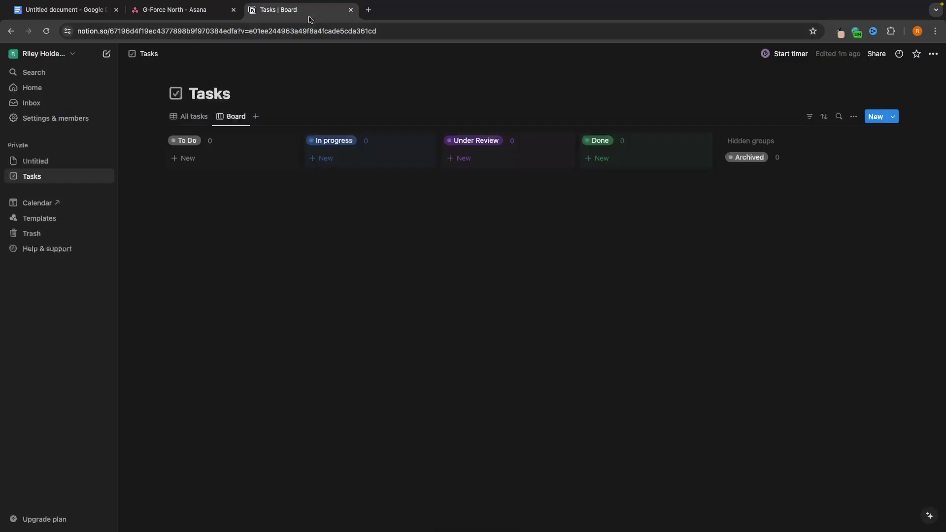
Step: Add a task named "Anana vs Notion" to the To Do group of the Notion Tasks board
left_click(188, 160)
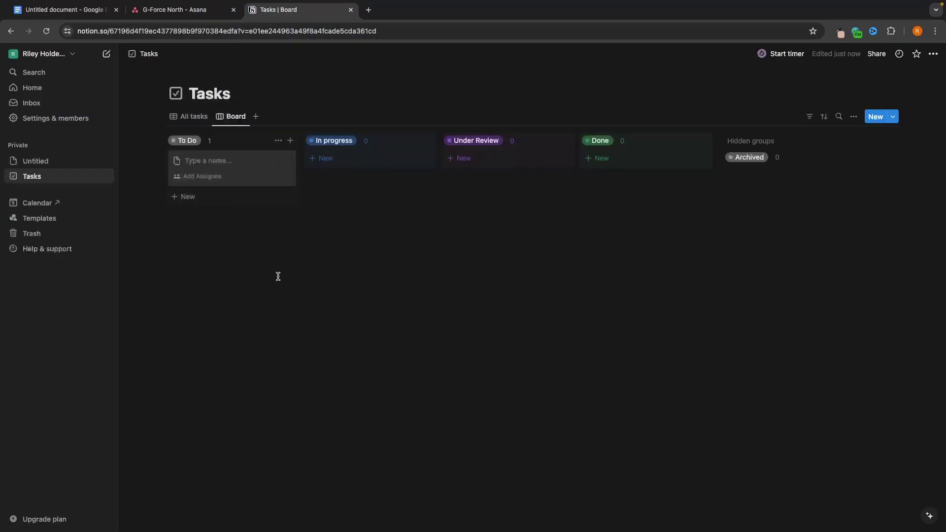
type("Anana vs Notion")
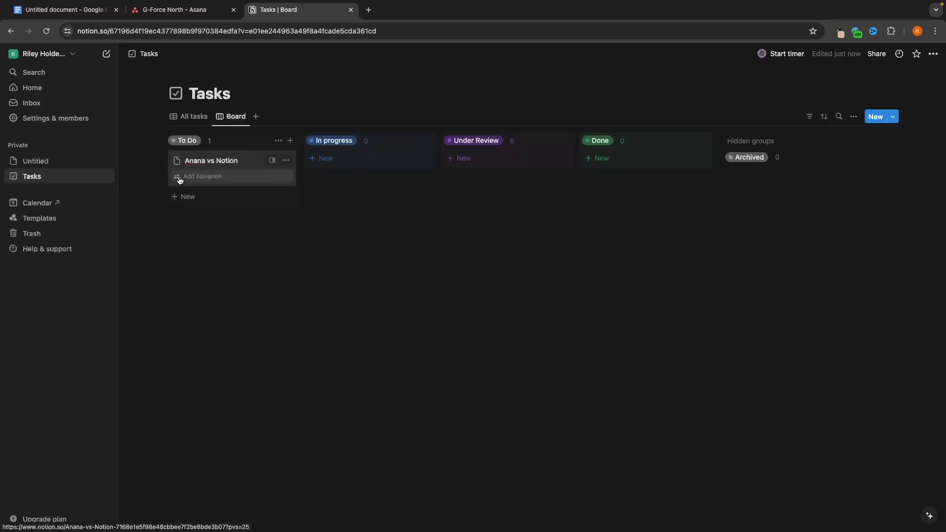
Step: Compare the assignee options of the Notion task with those of the Asana vs Notion task in Asana, without assigning anyone
left_click(203, 177)
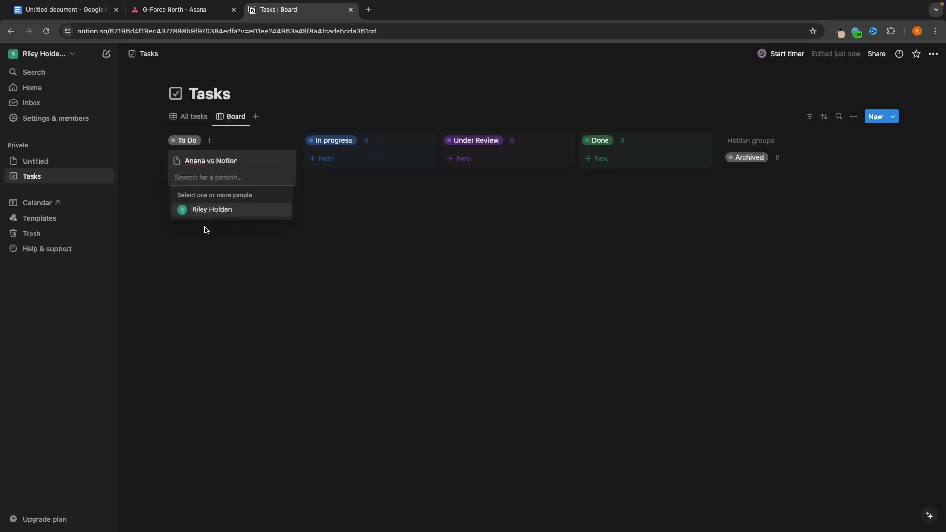
left_click(199, 9)
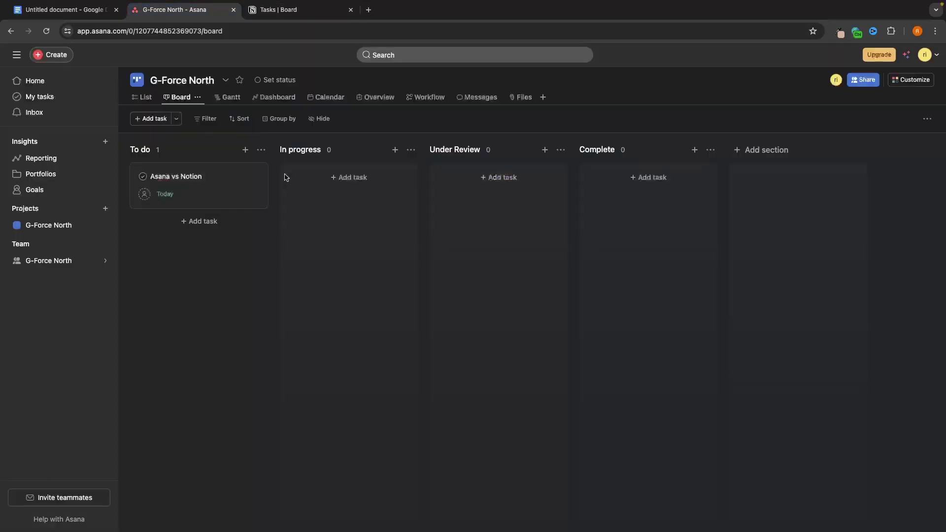
left_click(144, 194)
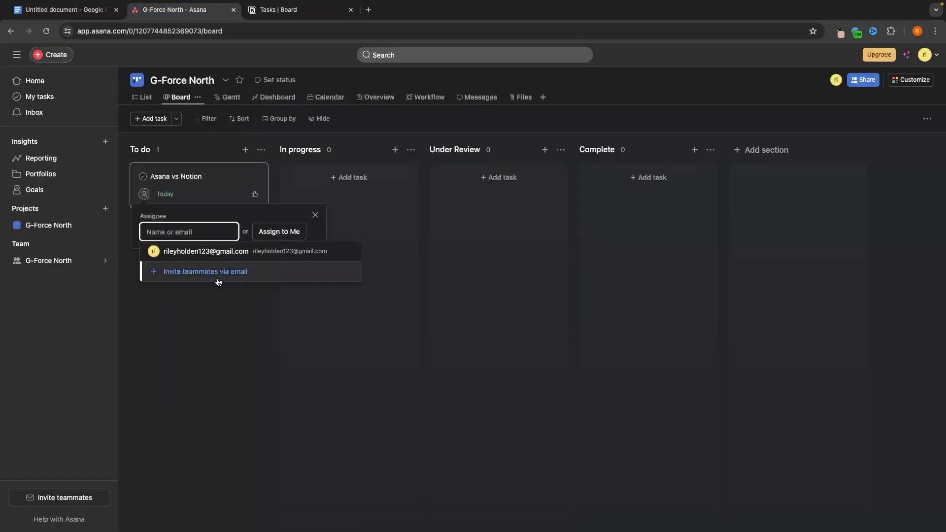
left_click(288, 15)
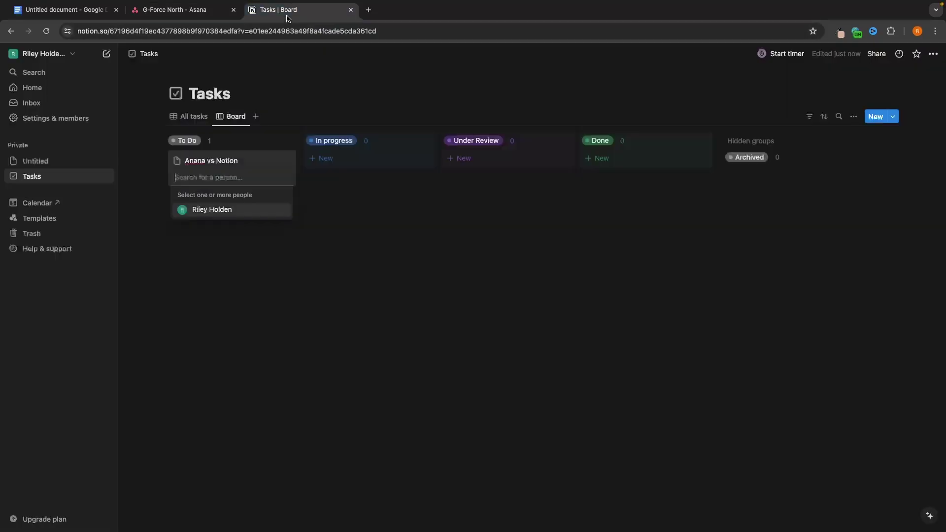
left_click(209, 239)
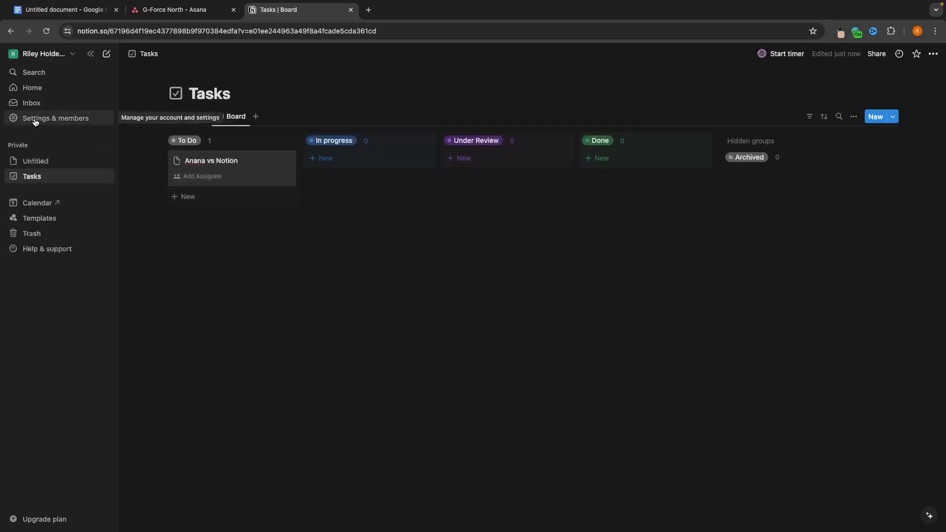
Step: Examine how members are added in the Notion workspace's people settings, without inviting anyone
left_click(77, 119)
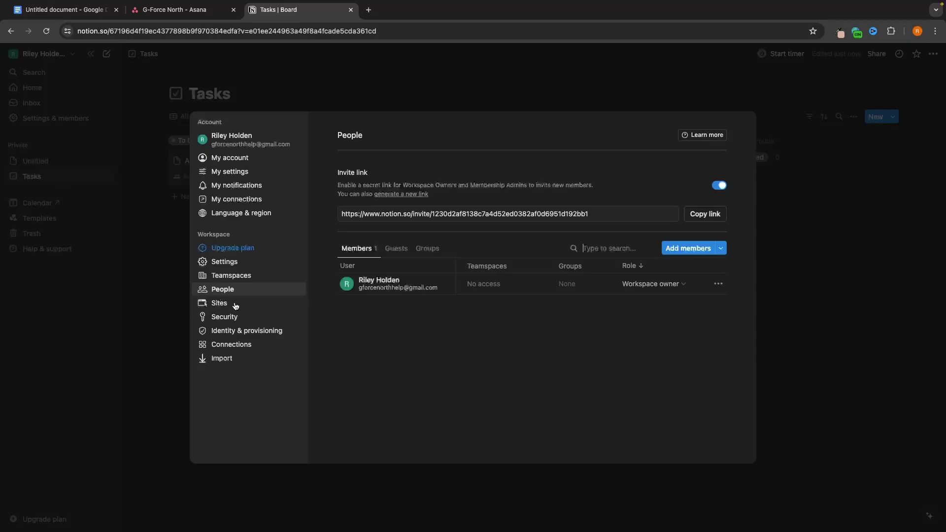
left_click(676, 249)
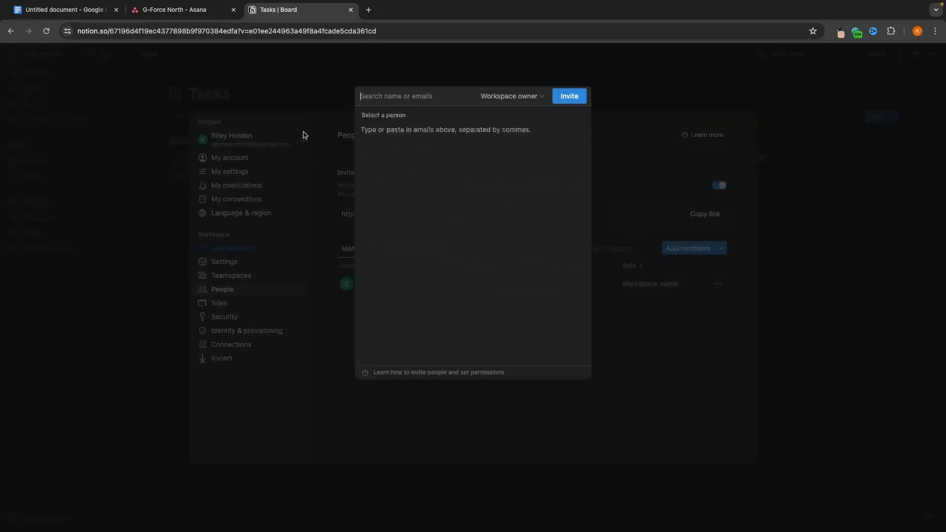
left_click(280, 141)
left_click(843, 184)
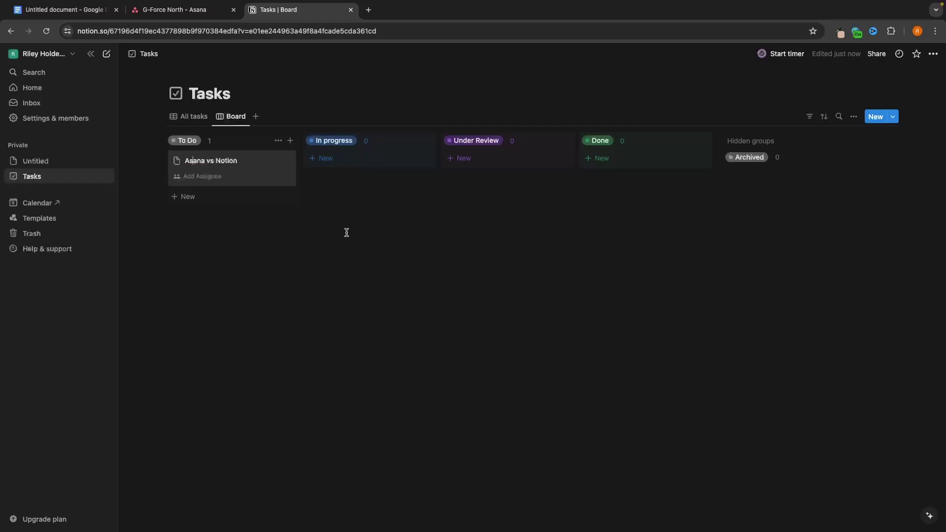
Step: Give the Asana vs Notion task in Asana the description "Record and upload Asana vs Notion comparison"
key("ctrl+shift+Tab")
key("ctrl+Tab")
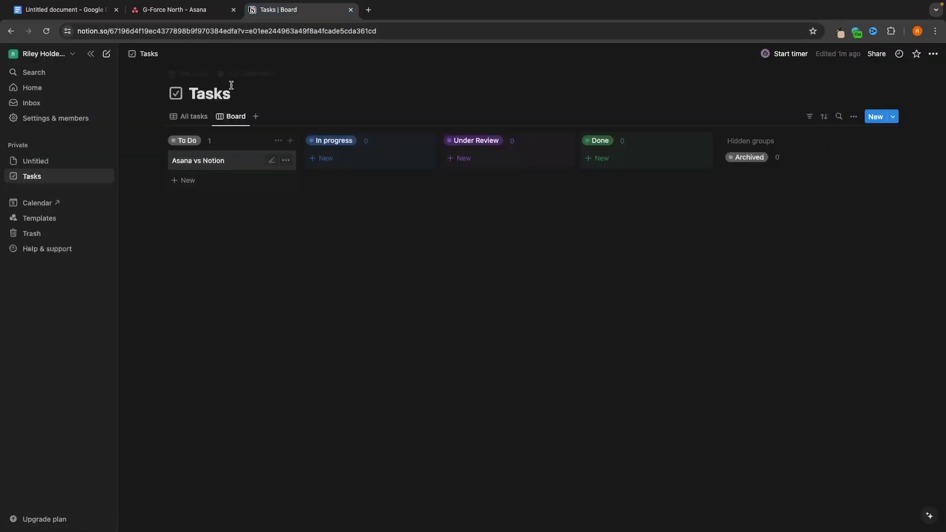
key("ctrl+shift+Tab")
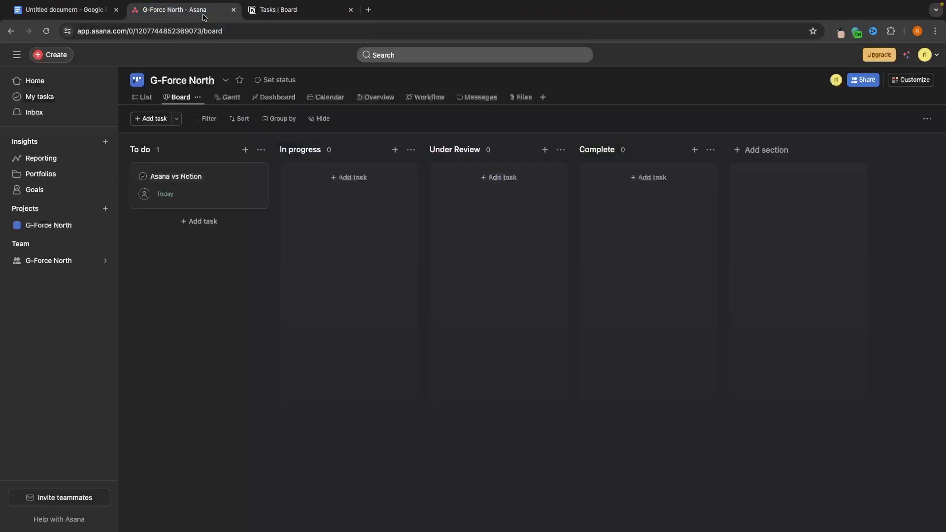
left_click(211, 177)
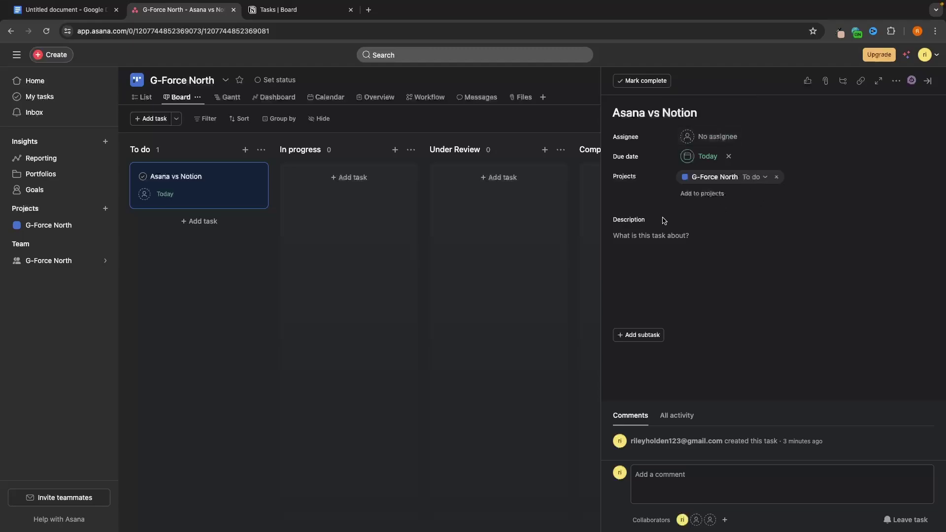
left_click(660, 253)
type("Reoc")
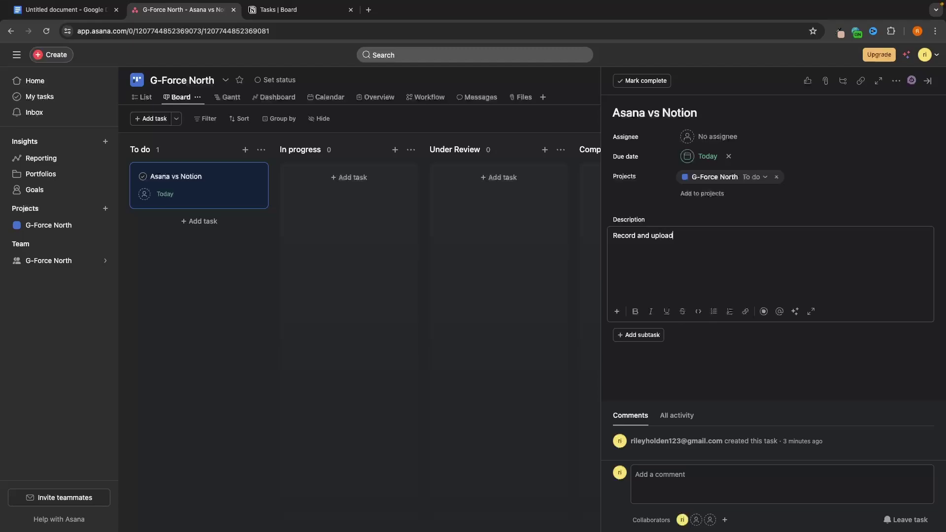
type("rd and upload Asana vs Notion comparison")
left_click_drag(820, 250, 587, 222)
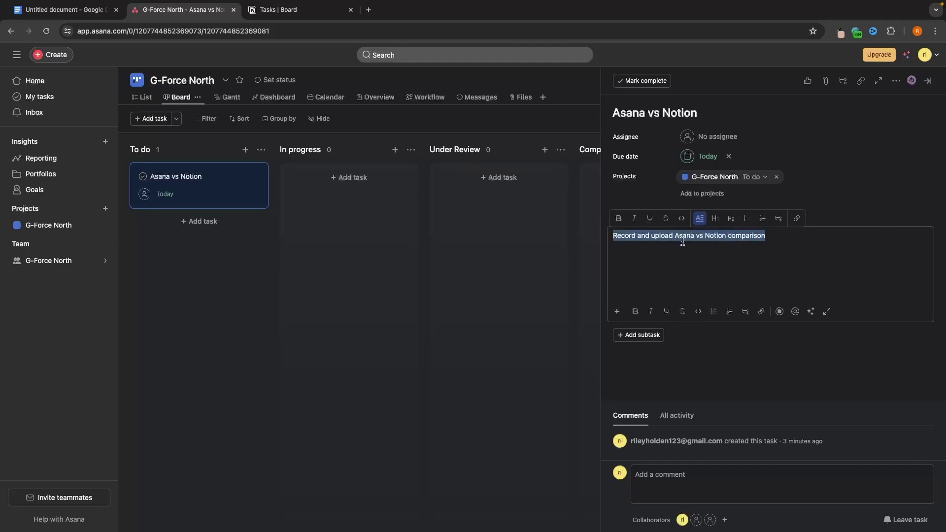
left_click(845, 213)
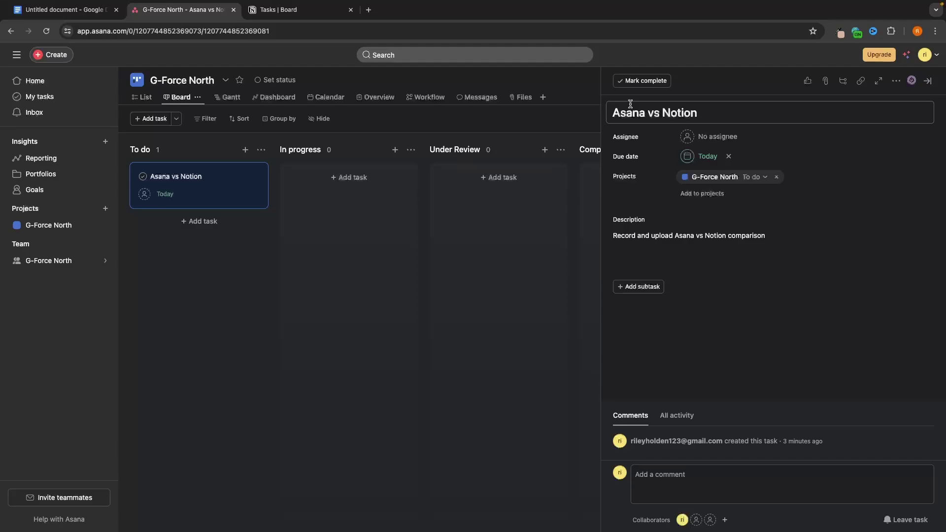
Step: Add the subtasks Research both tools, Spend 4 hours using each tool, Script video, Record video, Edit video and Upload video to the task
left_click(641, 287)
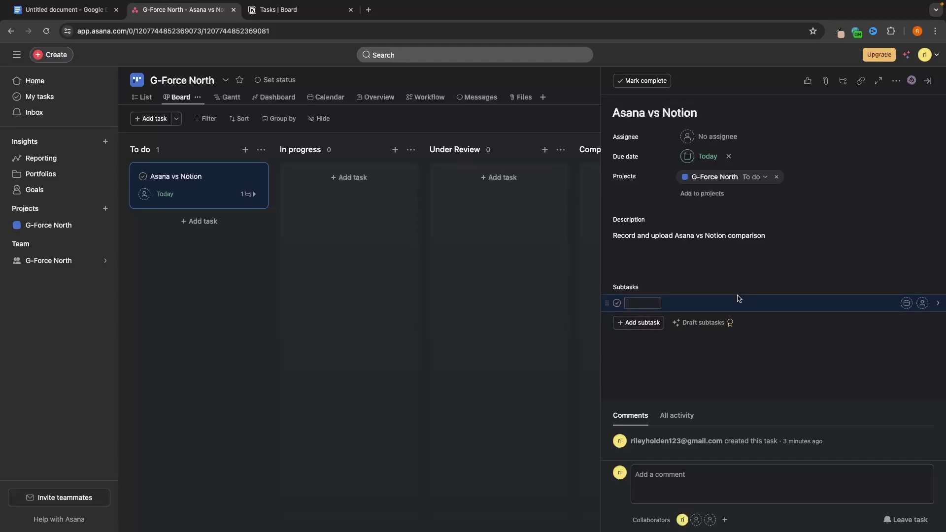
type("Research both tools")
key("Return")
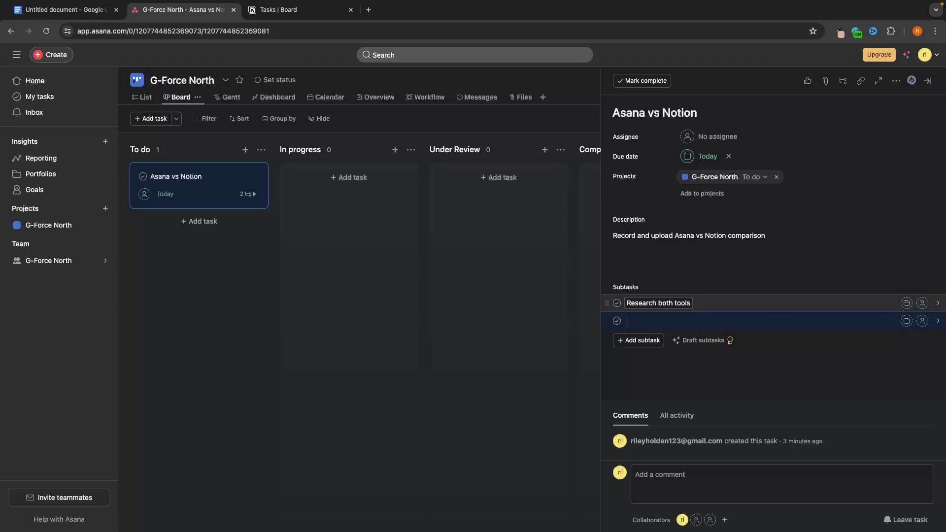
type("Spend 4 hours using each tool")
key("Return")
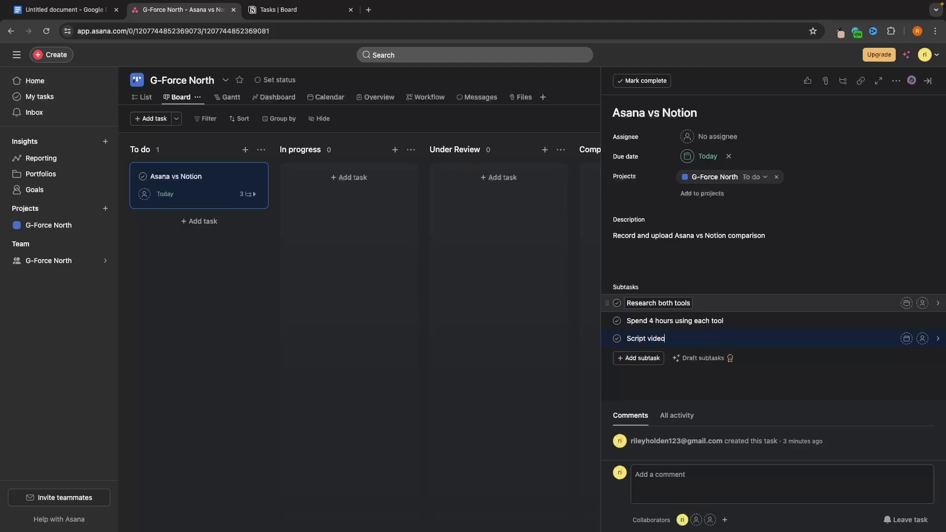
key("Return")
type("Record video")
key("Return")
type("Edit")
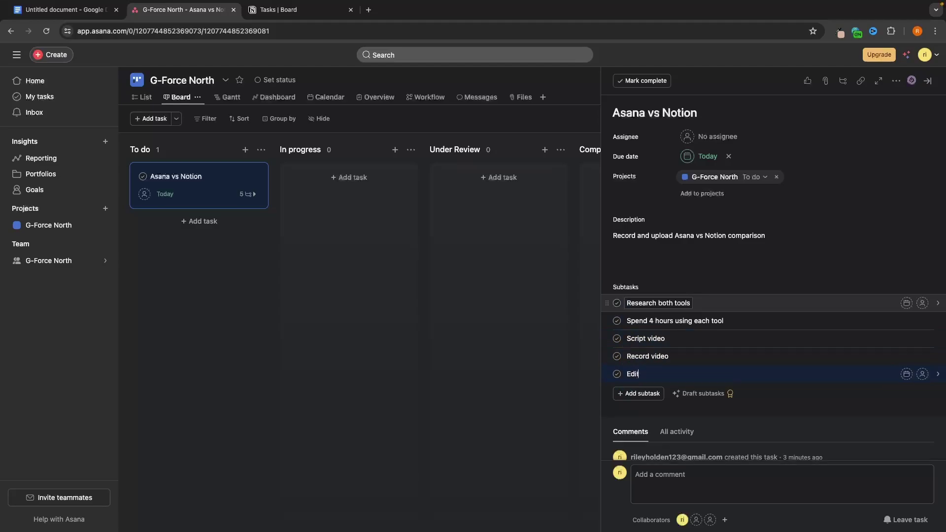
type(" video")
key("Return")
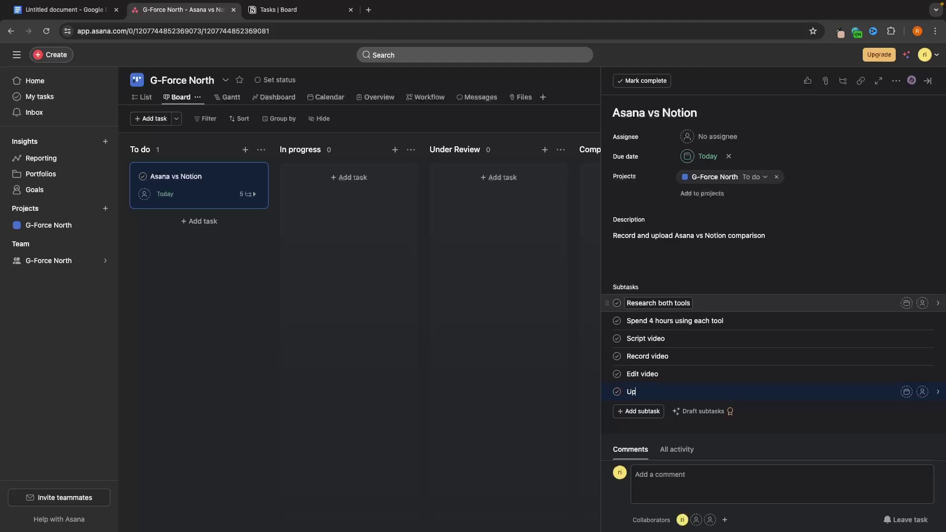
type("Upload video")
key("Return")
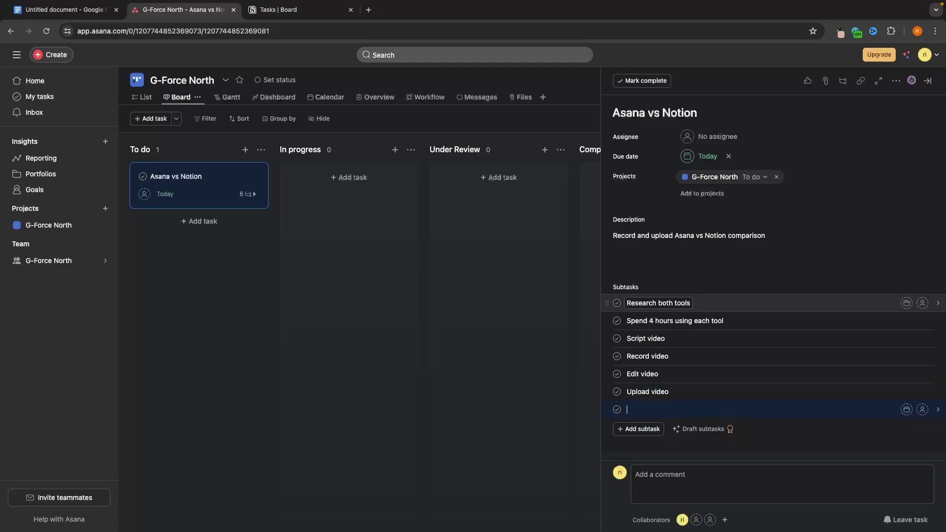
left_click(561, 270)
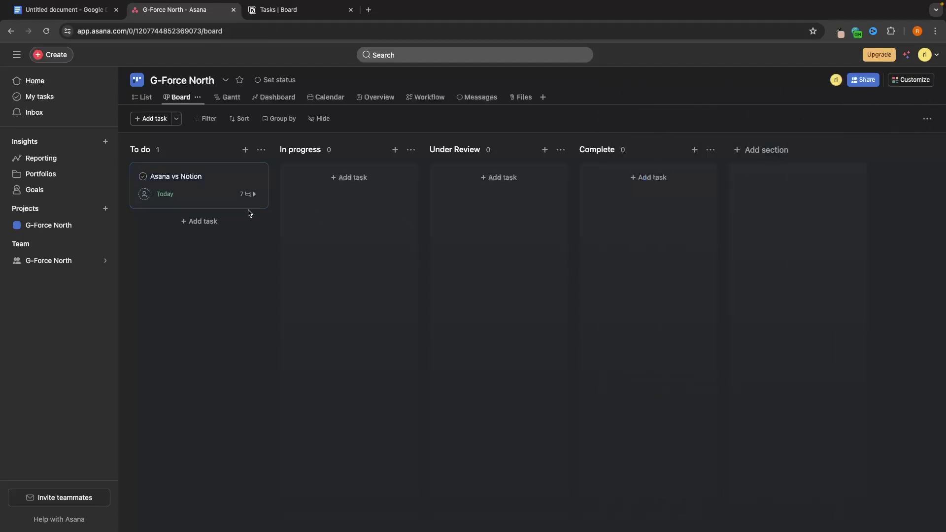
Step: Move the Asana vs Notion task to the In progress section and complete its first four subtasks, through Record video
left_click(249, 195)
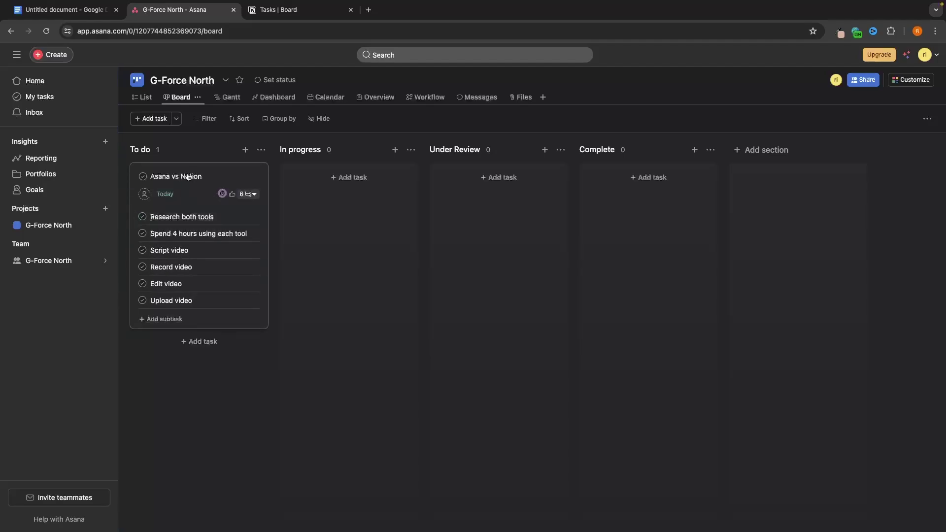
left_click_drag(147, 166, 300, 177)
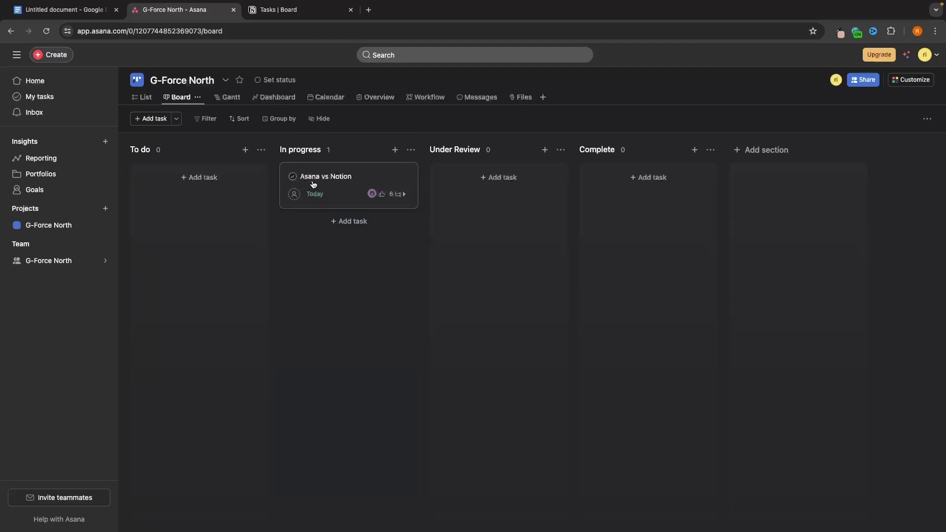
left_click(404, 195)
left_click(293, 216)
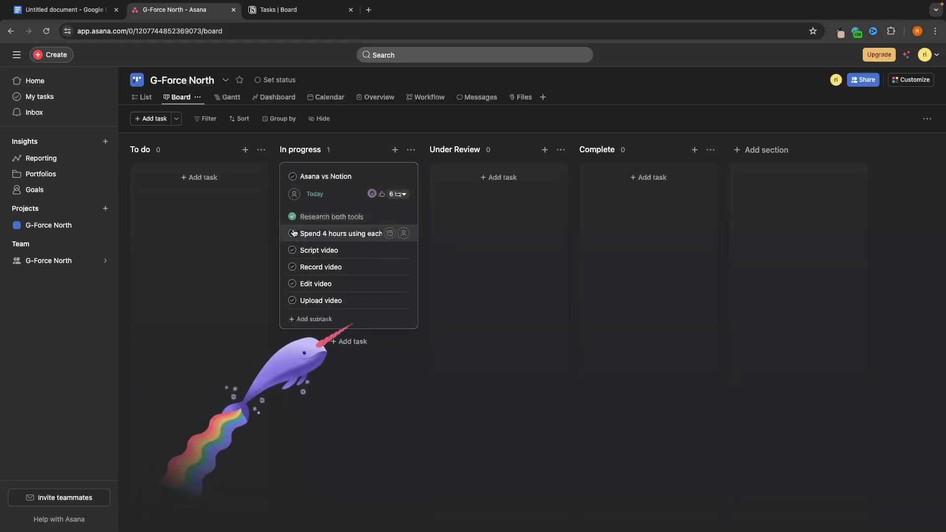
left_click(292, 234)
left_click(293, 267)
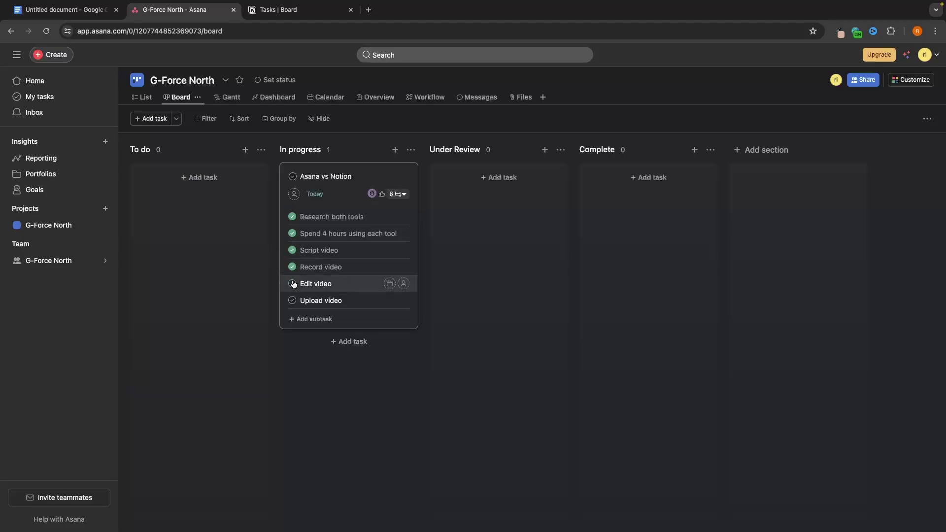
Step: Switch to the Notion Tasks board and set the due date of the Asana vs Notion task to July 5, 2024
left_click(315, 10)
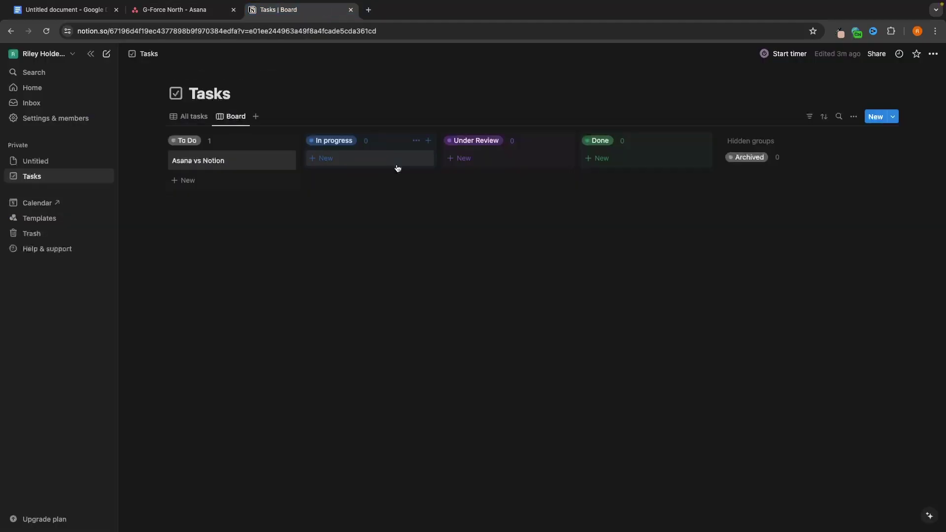
left_click(224, 161)
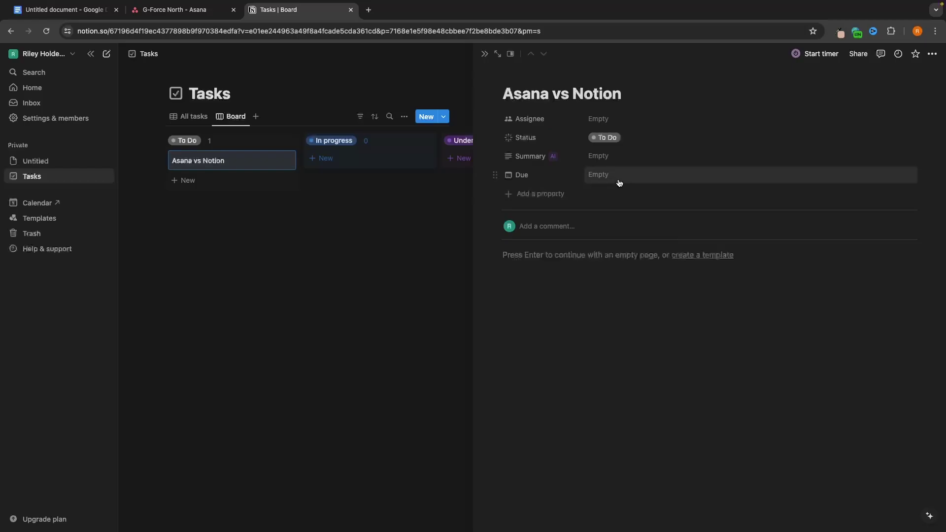
left_click(251, 167)
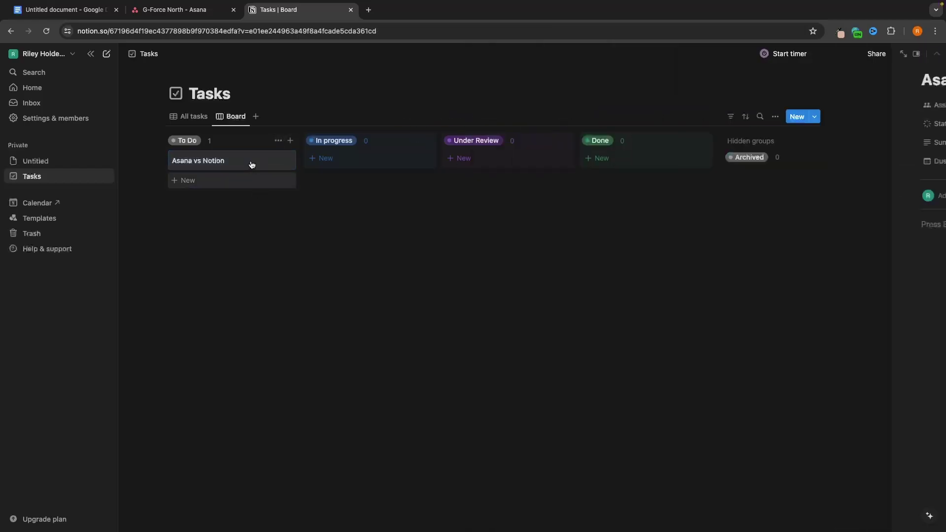
left_click(261, 163)
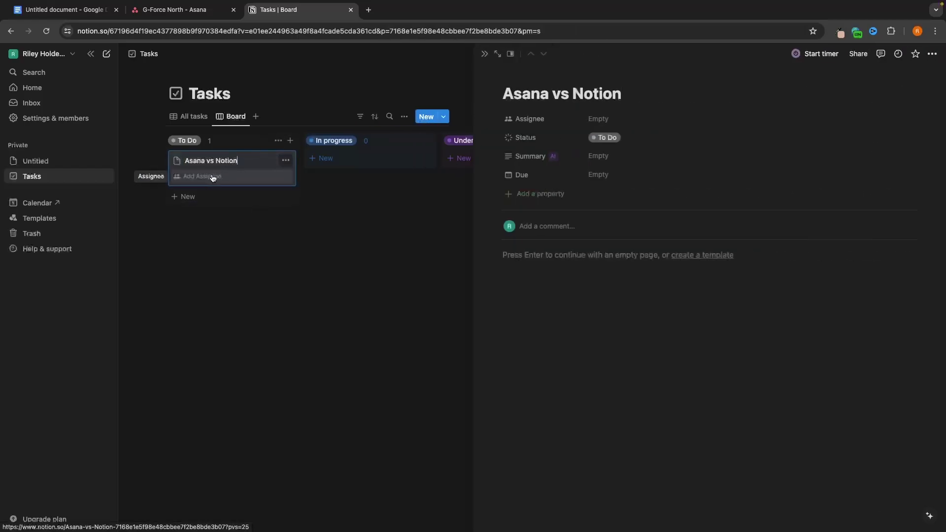
left_click(269, 249)
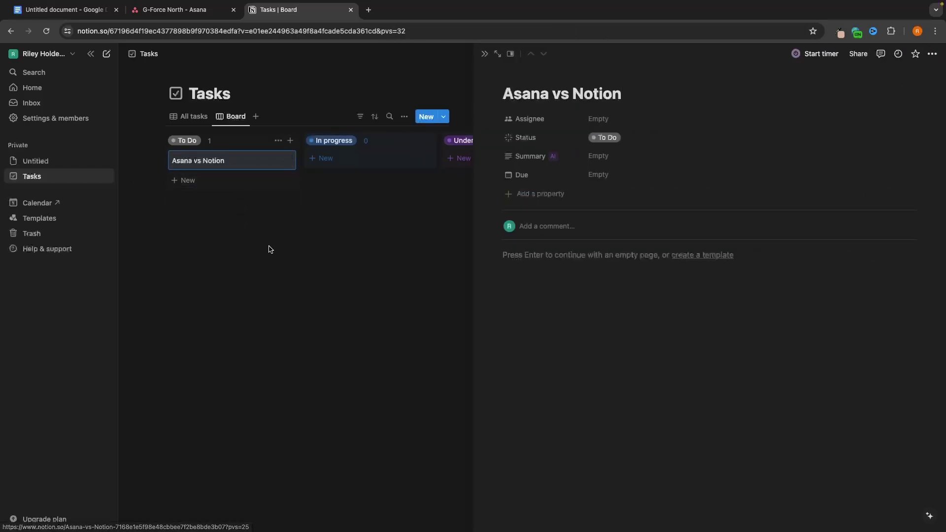
left_click(220, 163)
left_click(605, 176)
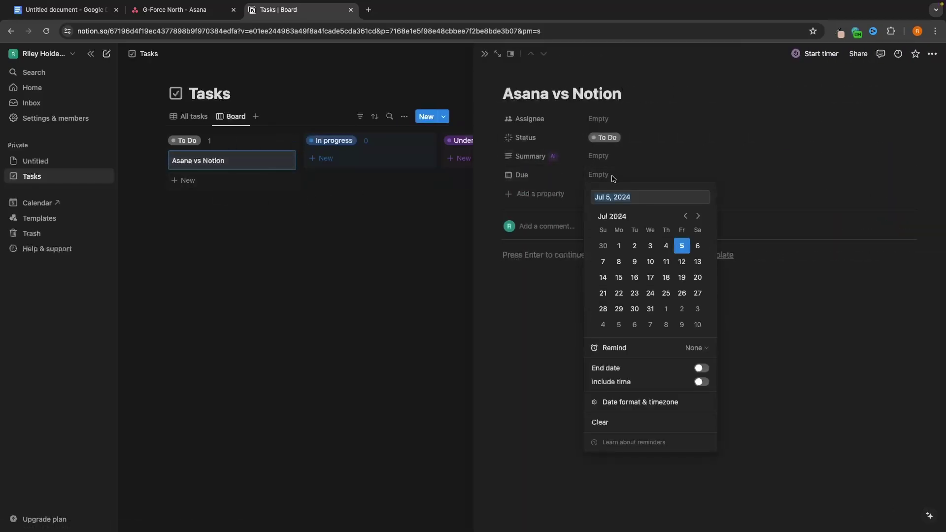
left_click(682, 247)
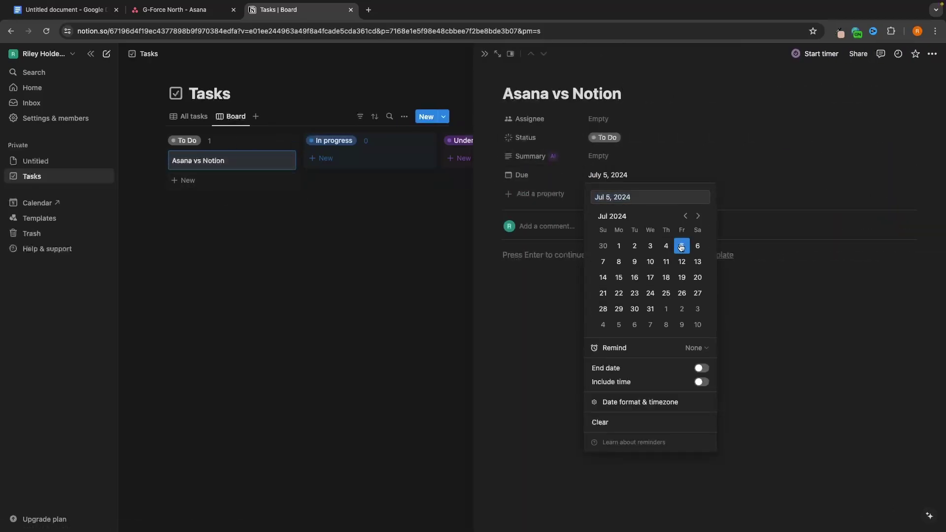
left_click(508, 307)
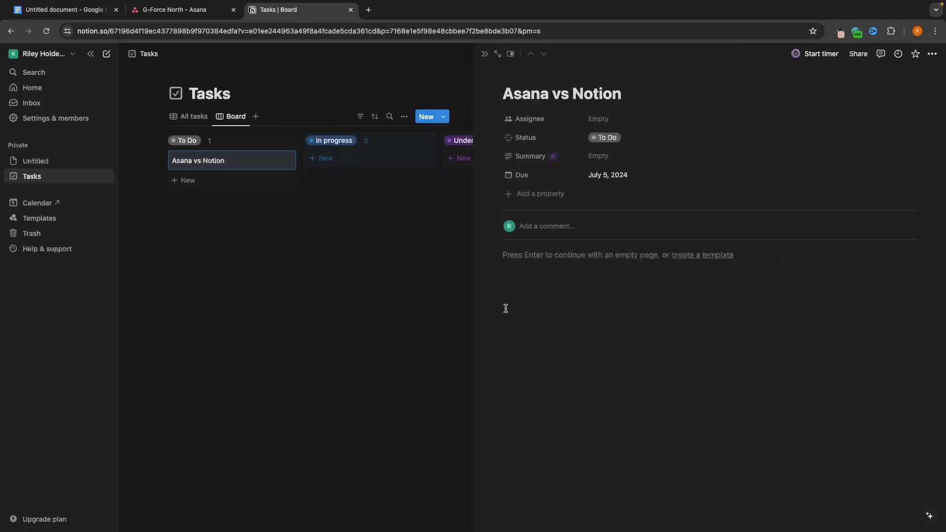
Step: Browse the property types that can be added to the Asana vs Notion task, and compare with the task's subtasks on the Asana board
left_click(558, 195)
scroll(583, 260, "down", 5)
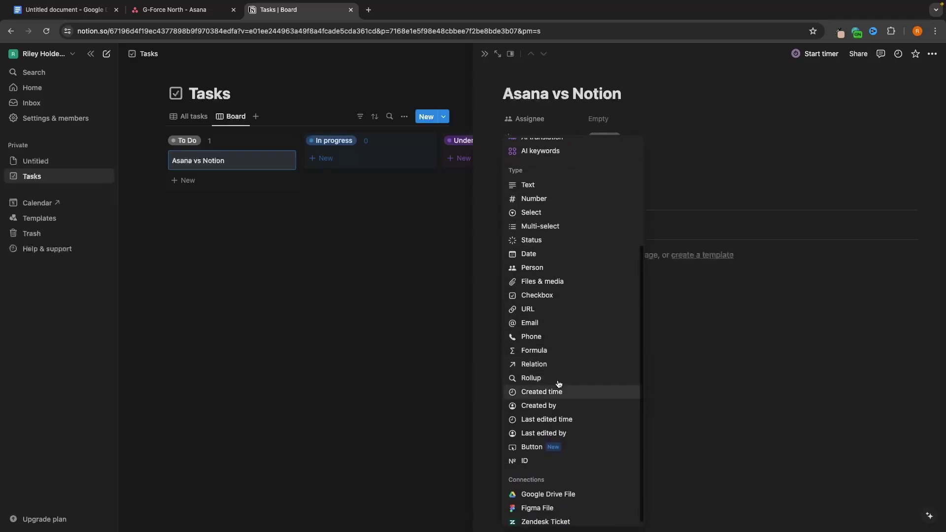
scroll(554, 321, "down", 1)
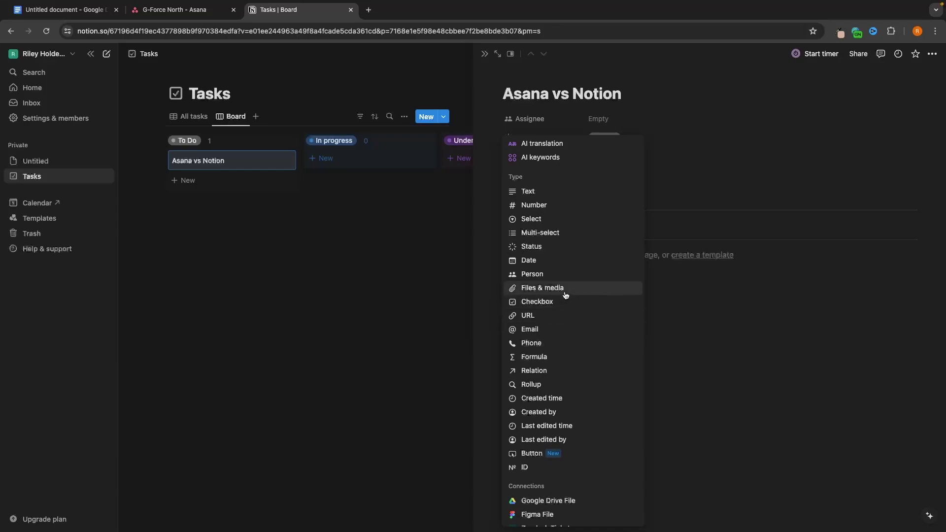
left_click(701, 343)
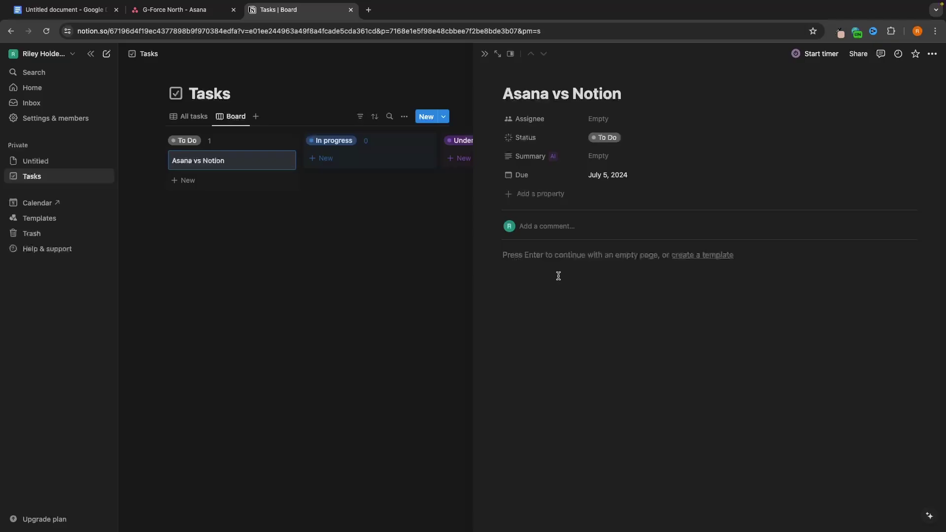
left_click(199, 7)
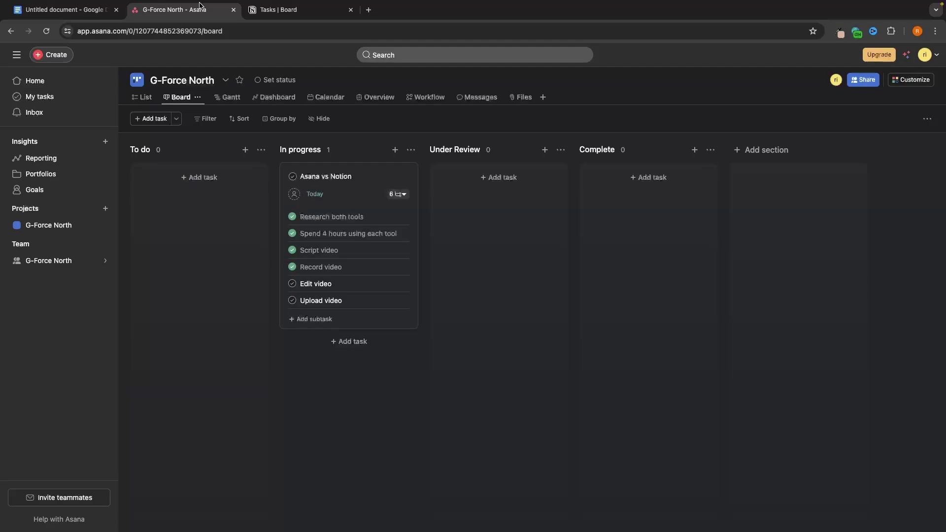
Step: Back in Notion, add a to-do list with the items Script video and Record to the Asana vs Notion task page
left_click(277, 10)
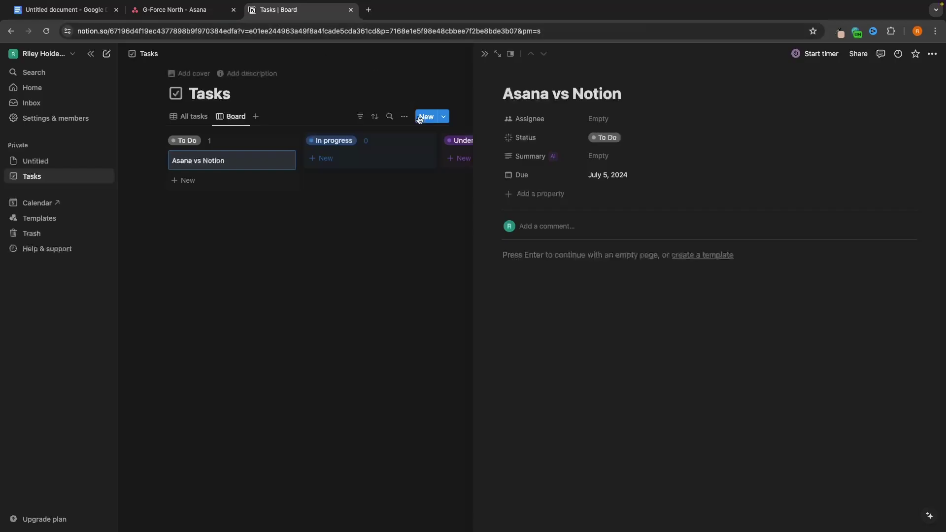
left_click(541, 264)
type("/")
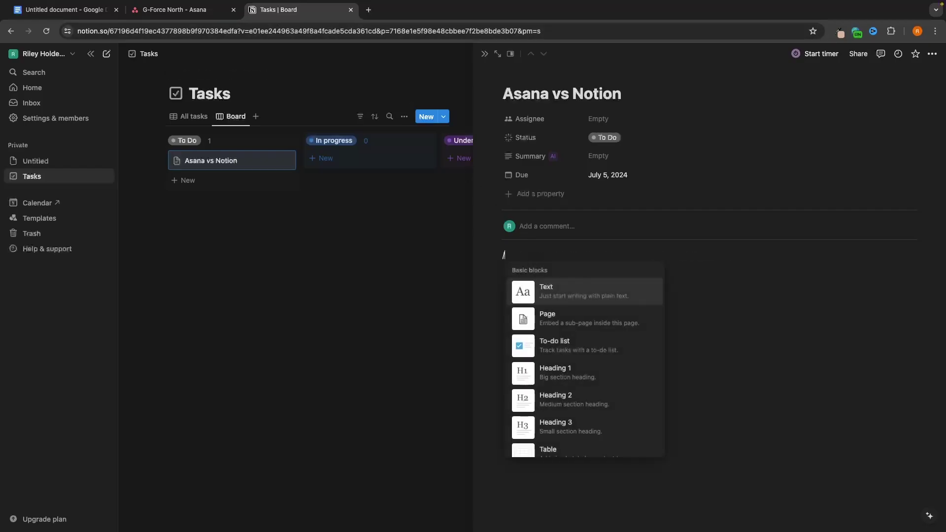
type("to")
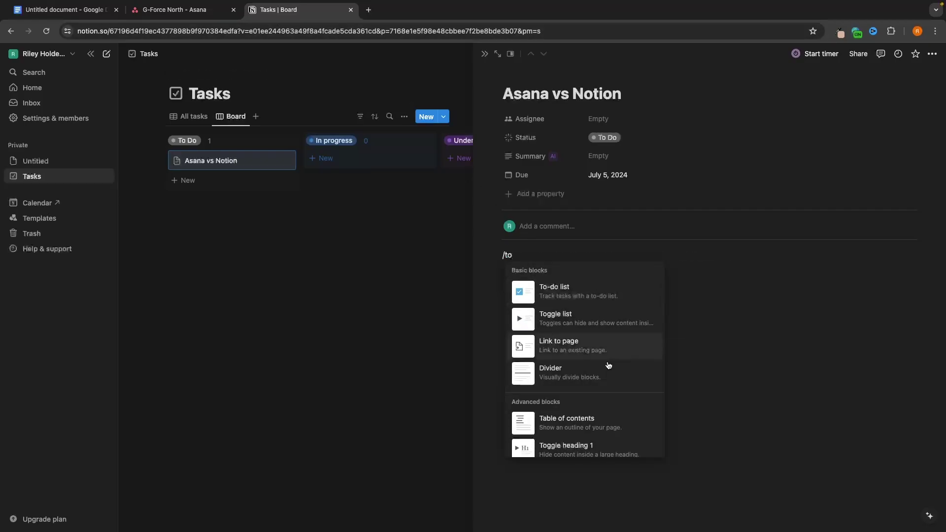
left_click(565, 295)
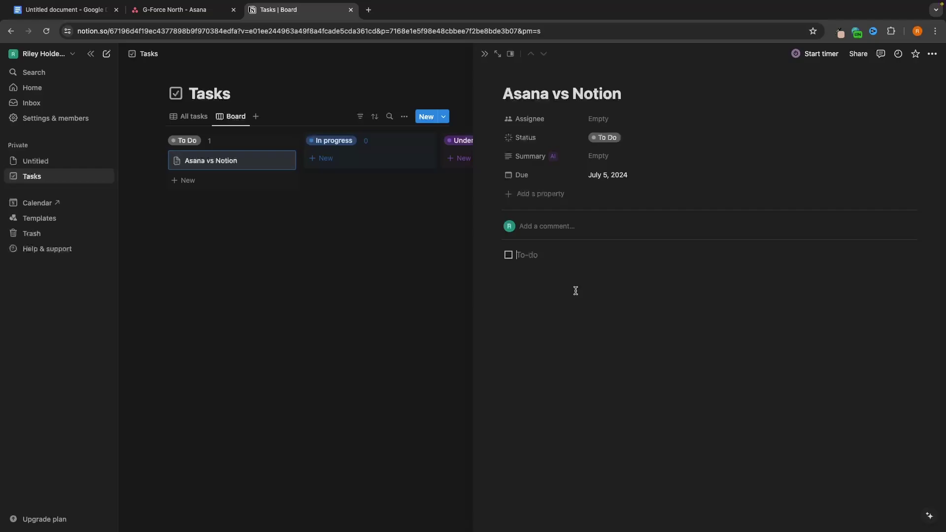
type("Script vi")
type("deo")
key("Return")
type("Record")
key("Return")
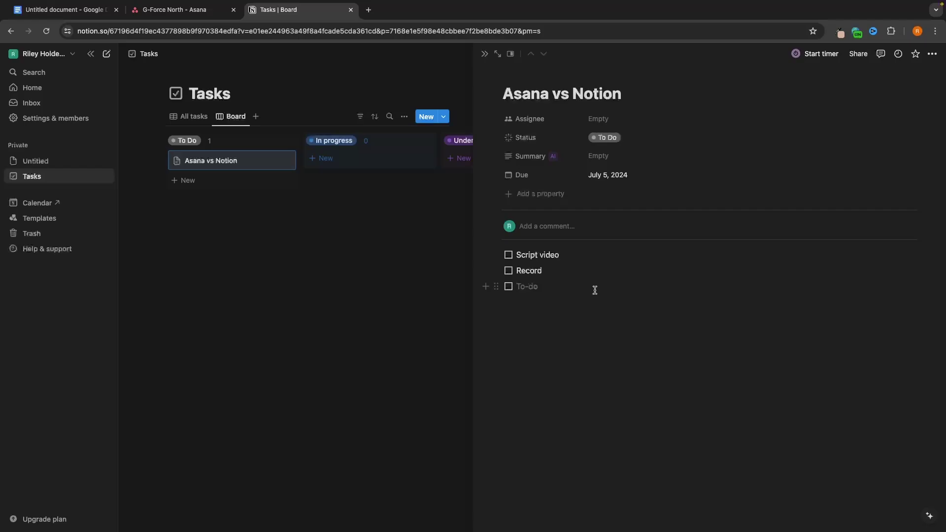
left_click(418, 220)
Step: Switch to the G-Force North project in Asana and examine its List, Board, Gantt, Dashboard and Calendar views
left_click(199, 14)
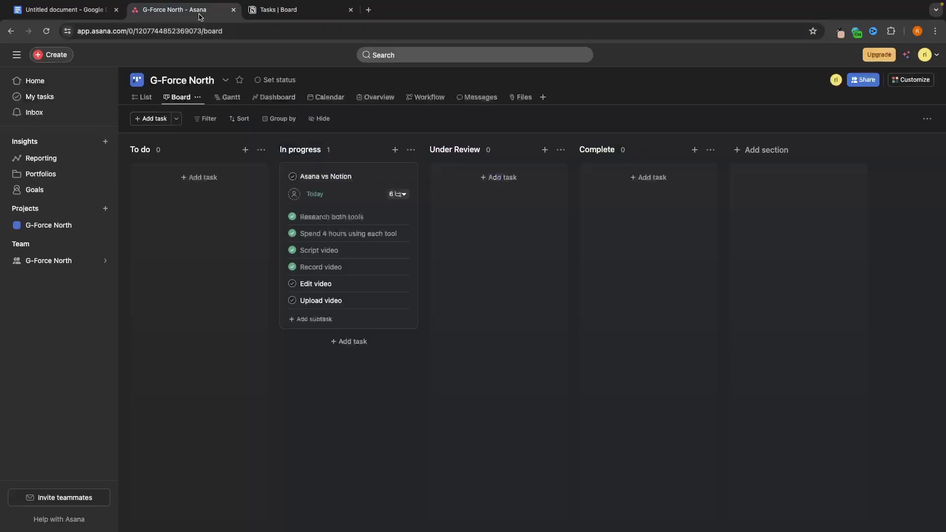
mouse_move(342, 181)
left_mouse_down()
mouse_move(488, 187)
mouse_move(214, 192)
mouse_move(212, 180)
mouse_move(341, 190)
left_mouse_up()
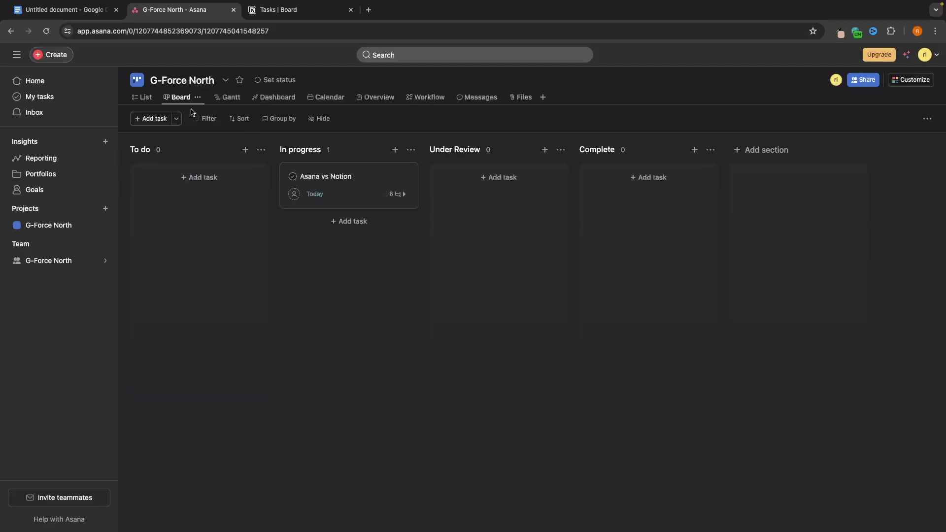
left_click(144, 98)
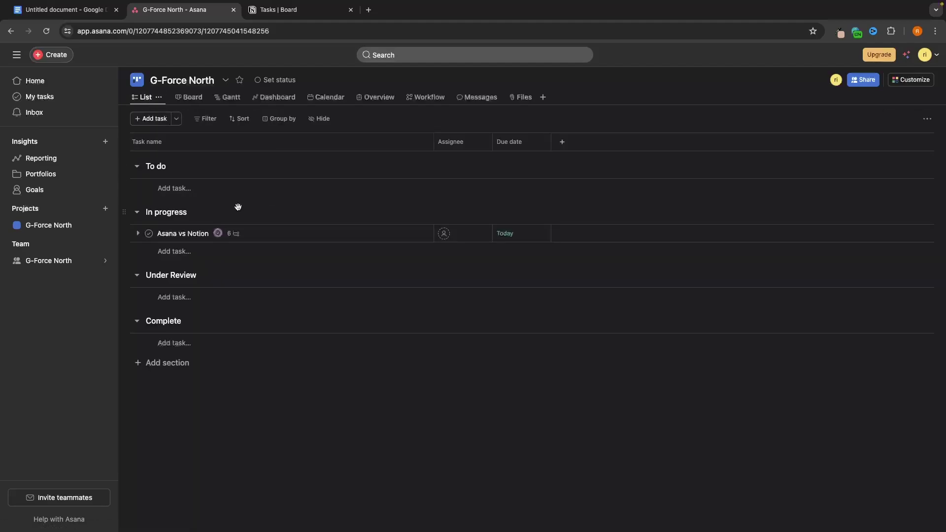
left_click(183, 98)
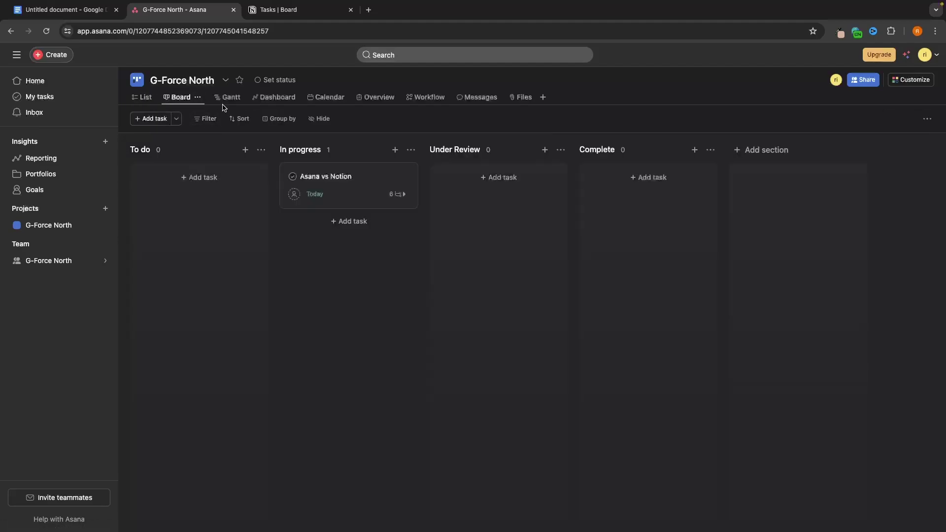
left_click(146, 100)
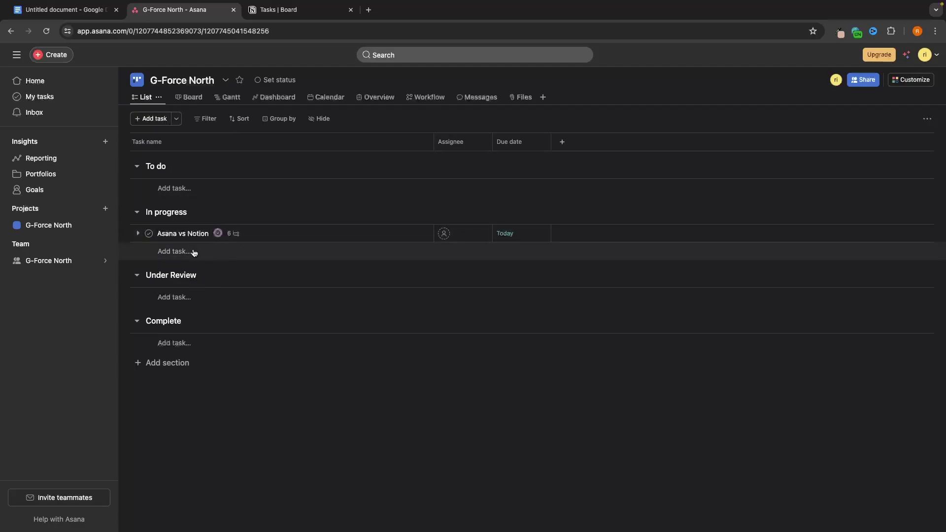
left_click(230, 98)
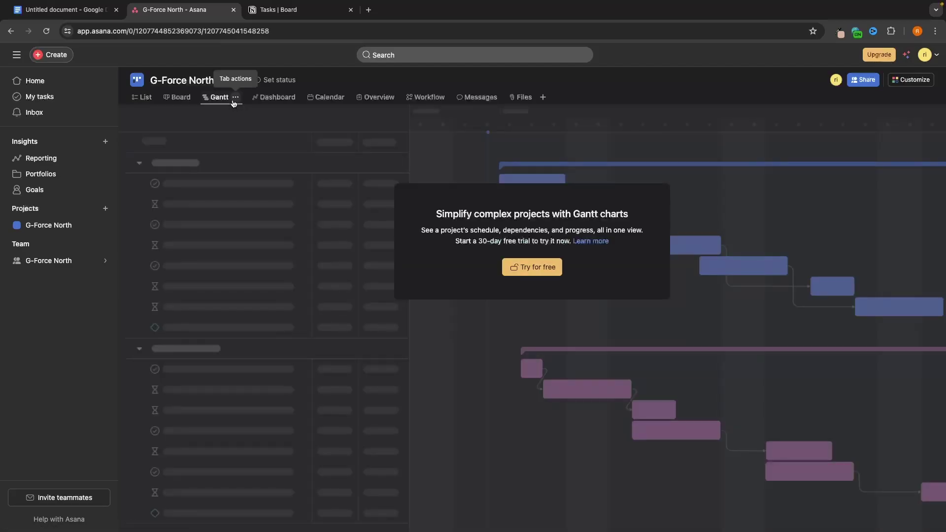
left_click(276, 97)
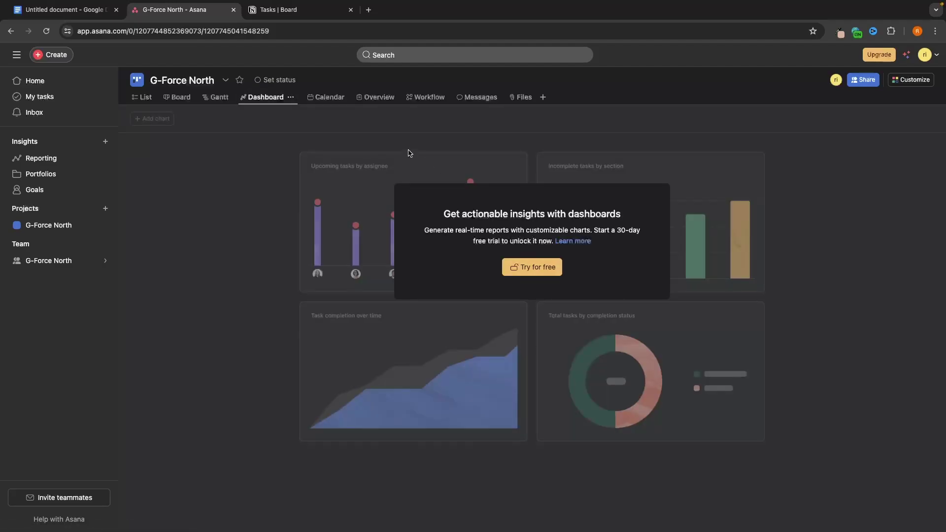
left_click(326, 97)
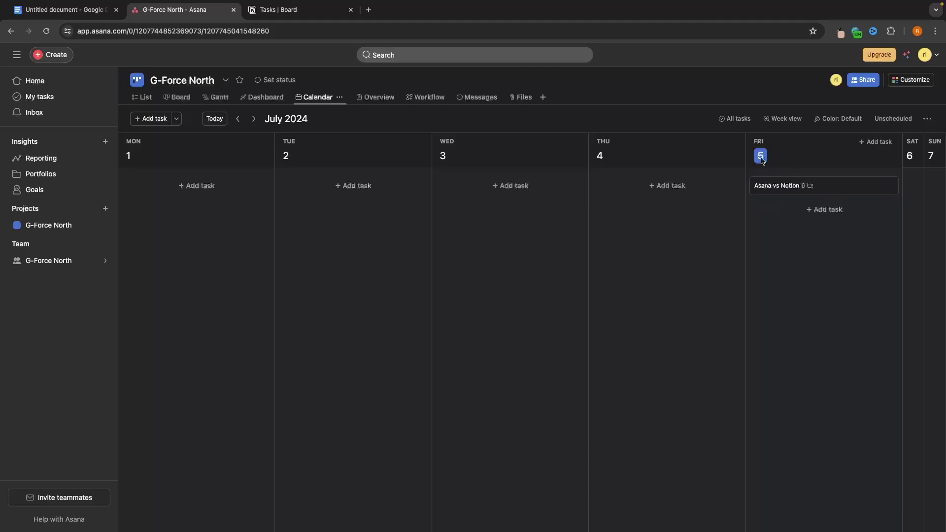
Step: Add a task named Test due July 8 to the board's To do section and check it in the project calendar
left_click(175, 97)
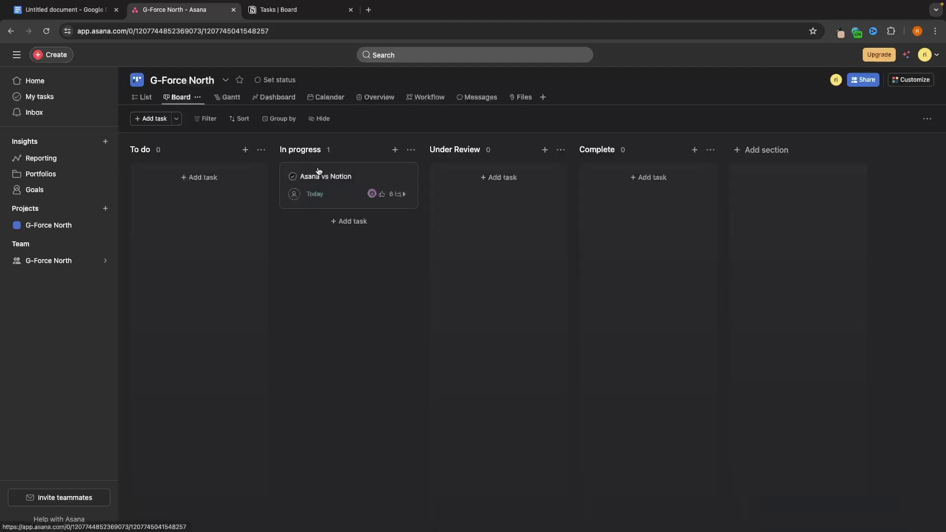
left_click(197, 177)
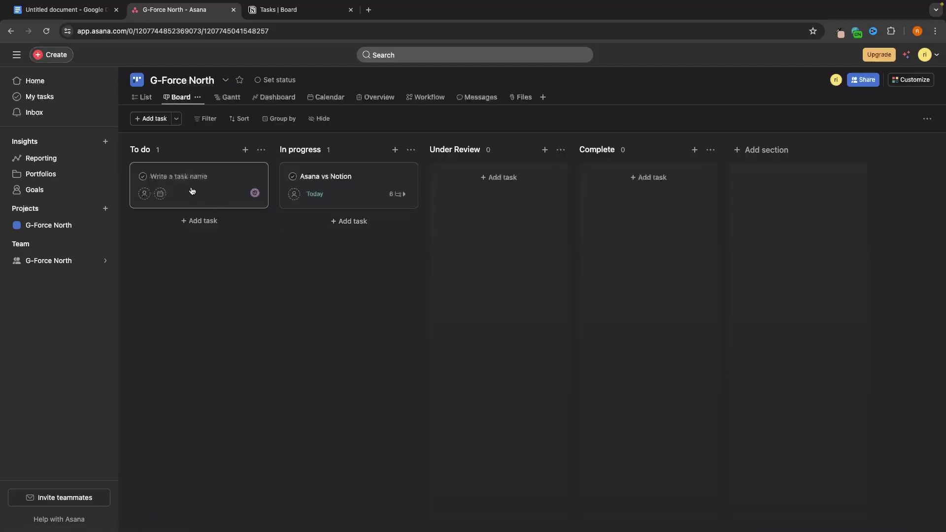
type("Test")
left_click(160, 194)
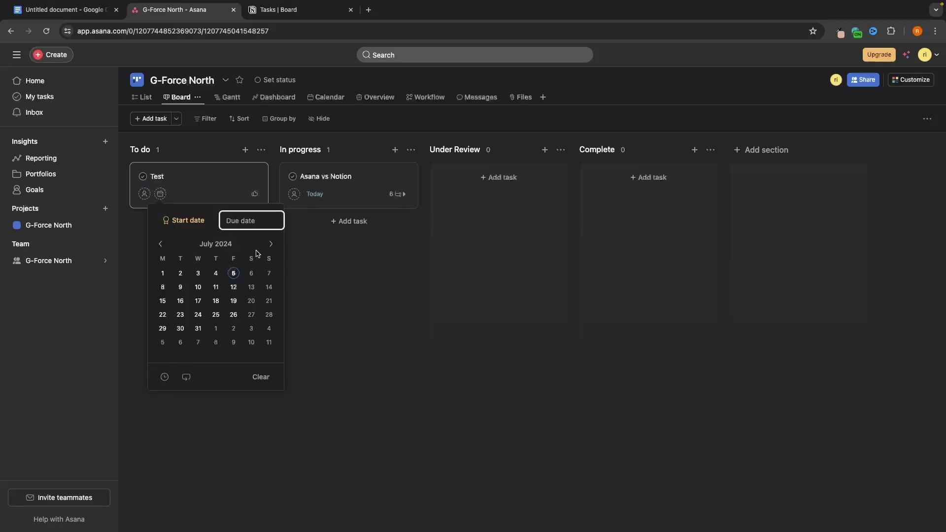
left_click(163, 287)
left_click(348, 303)
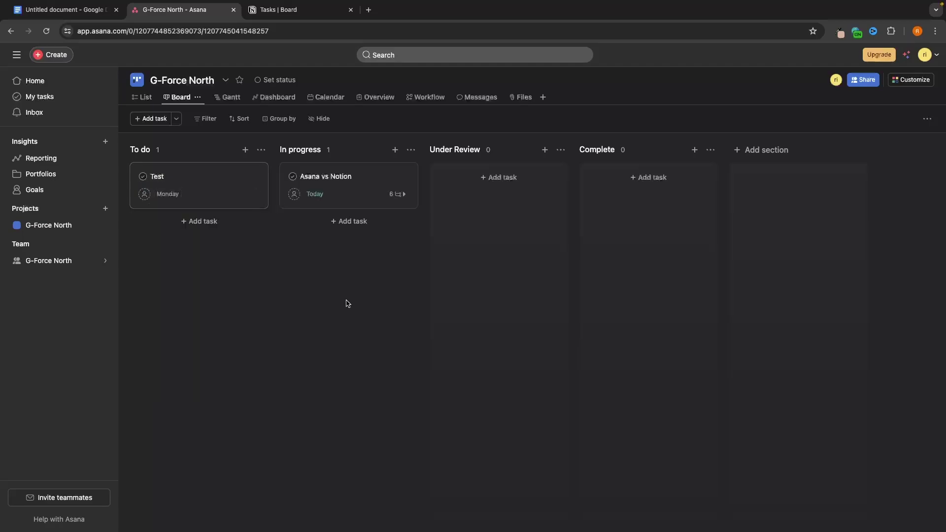
left_click(327, 98)
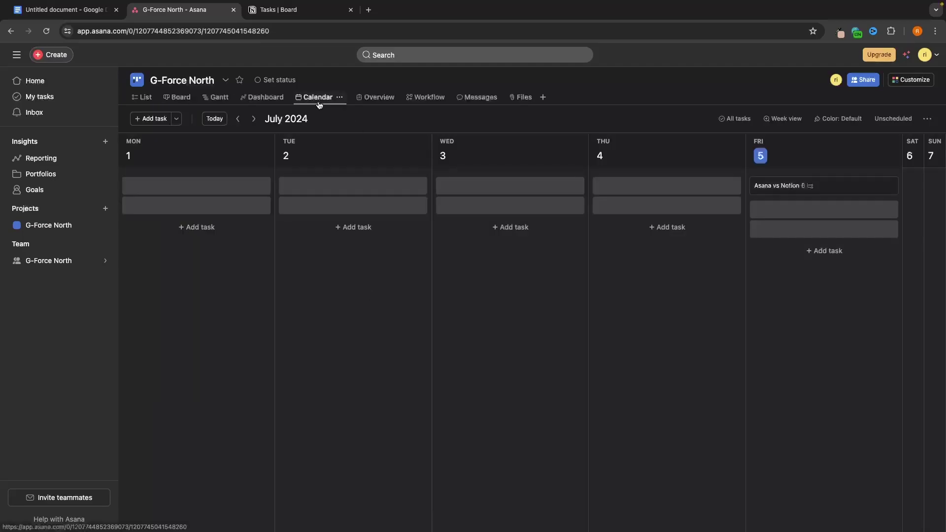
left_click(254, 119)
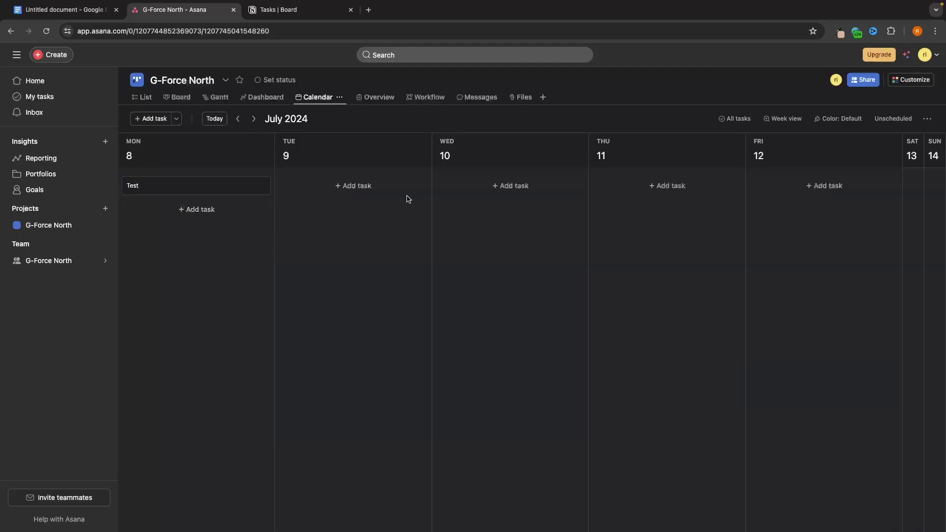
Step: Examine the project's Overview, Workflow, Messages and Files views, including the paid plans offered for workflows
left_click(374, 101)
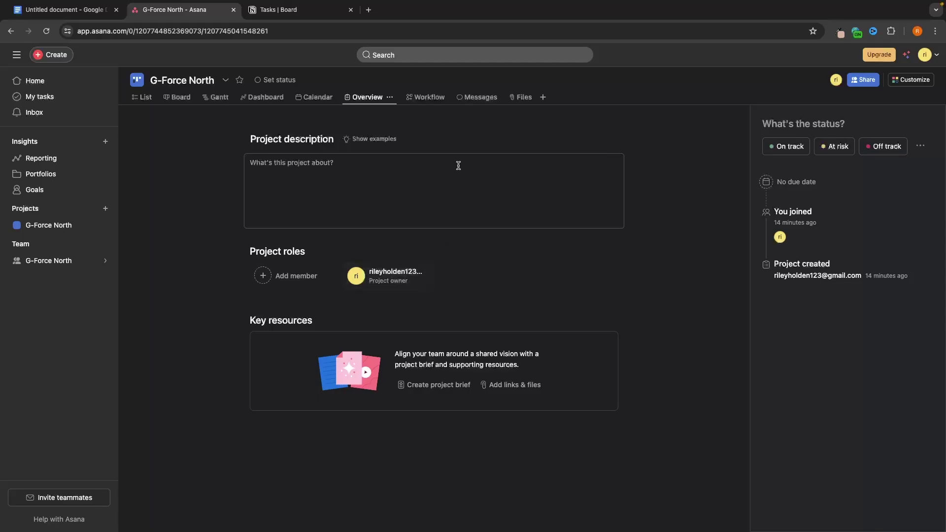
left_click(427, 97)
left_click(519, 204)
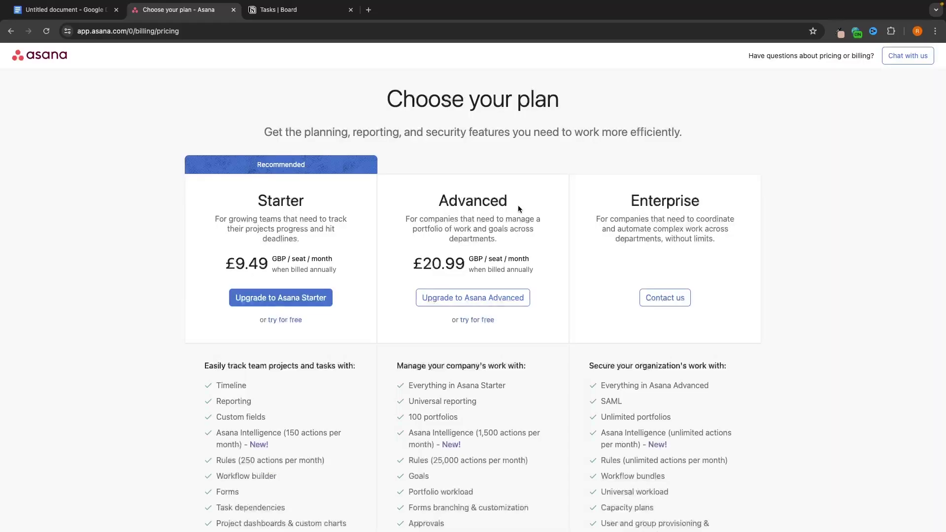
scroll(456, 180, "left", 5)
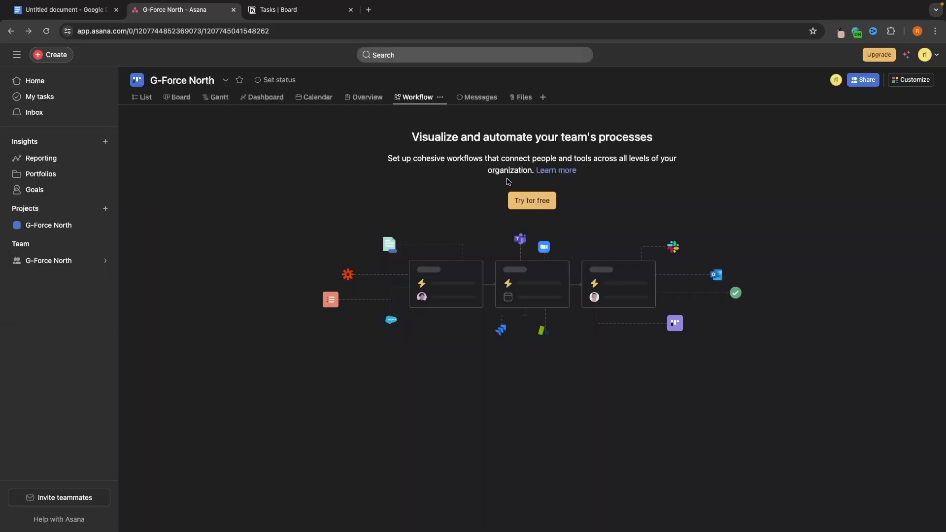
left_click(482, 98)
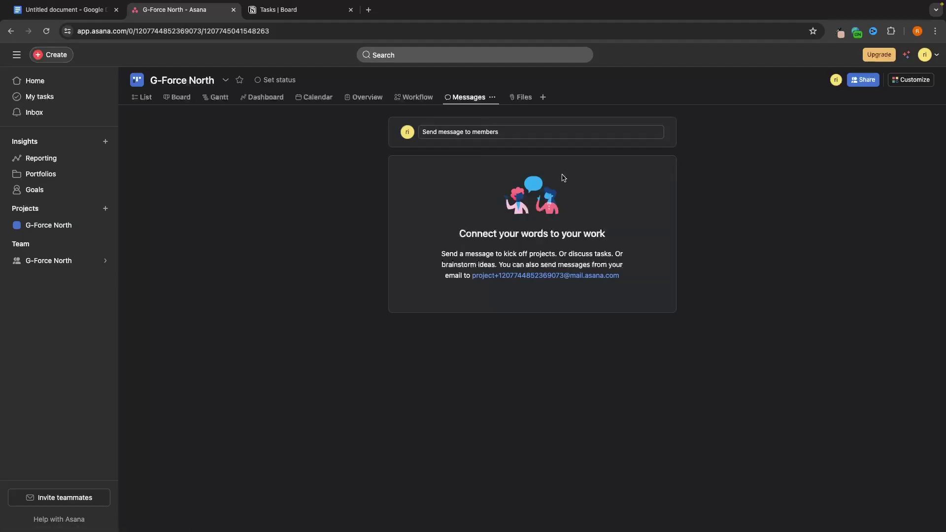
left_click(519, 103)
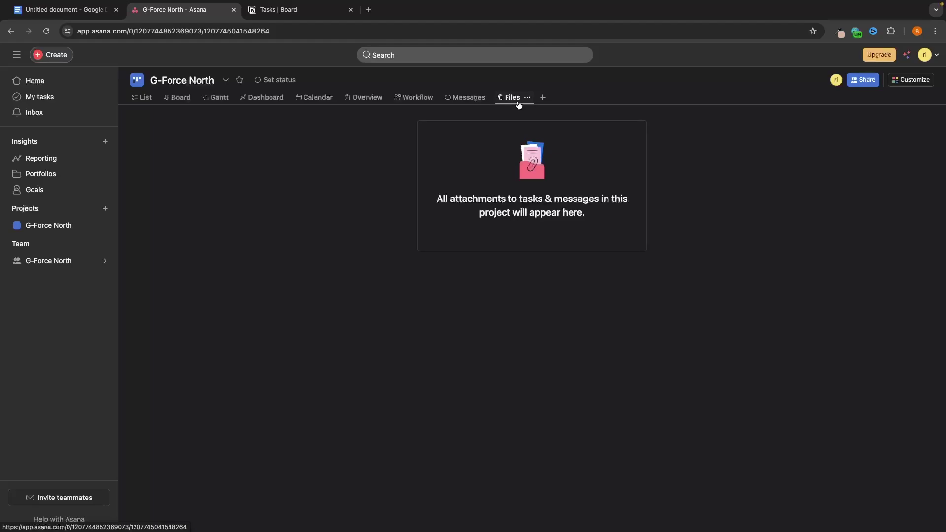
Step: Switch to the Notion Tasks database and add a Timeline view to it
left_click(306, 10)
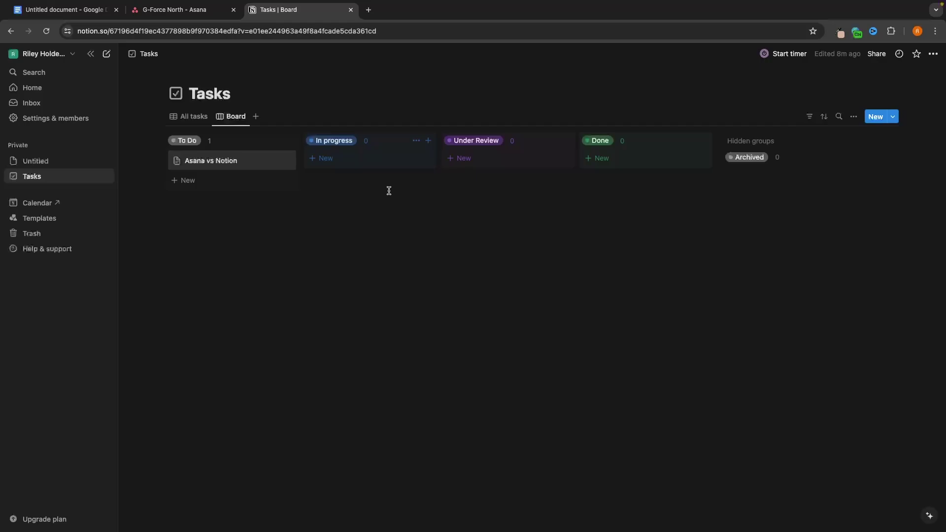
left_click(256, 118)
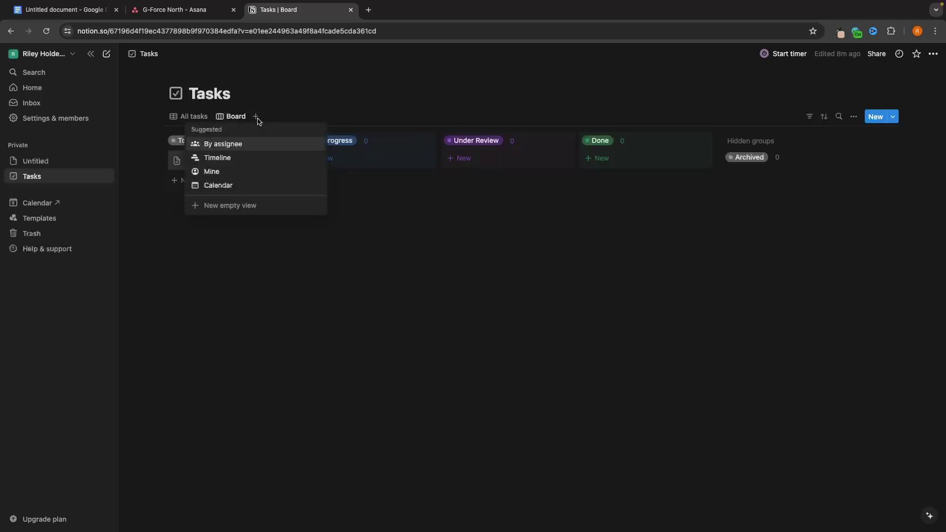
left_click(251, 157)
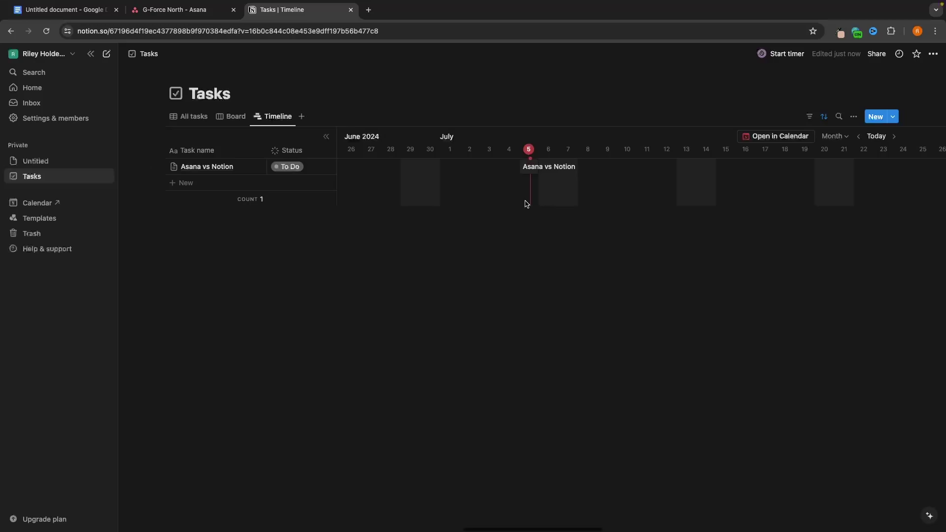
scroll(524, 202, "right", 3)
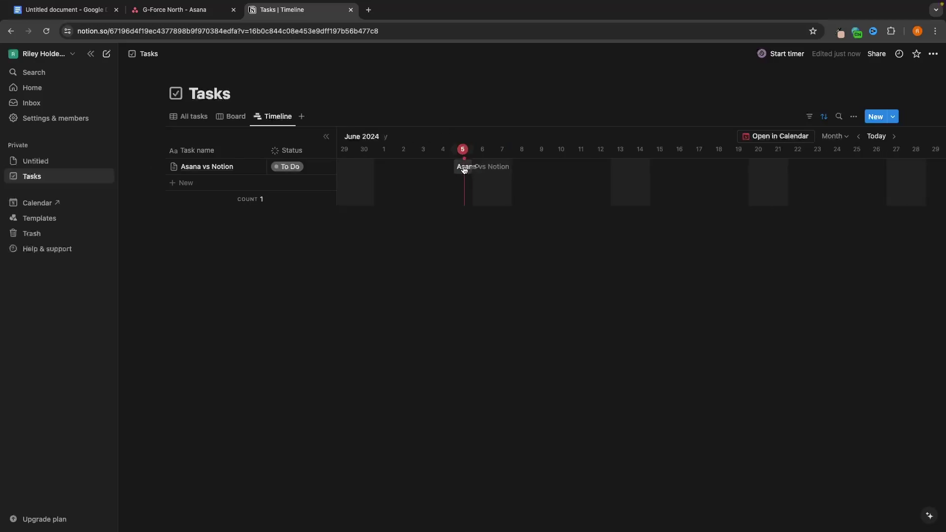
Step: Return to the Board view and add a task named Test to the To Do group
left_click(220, 117)
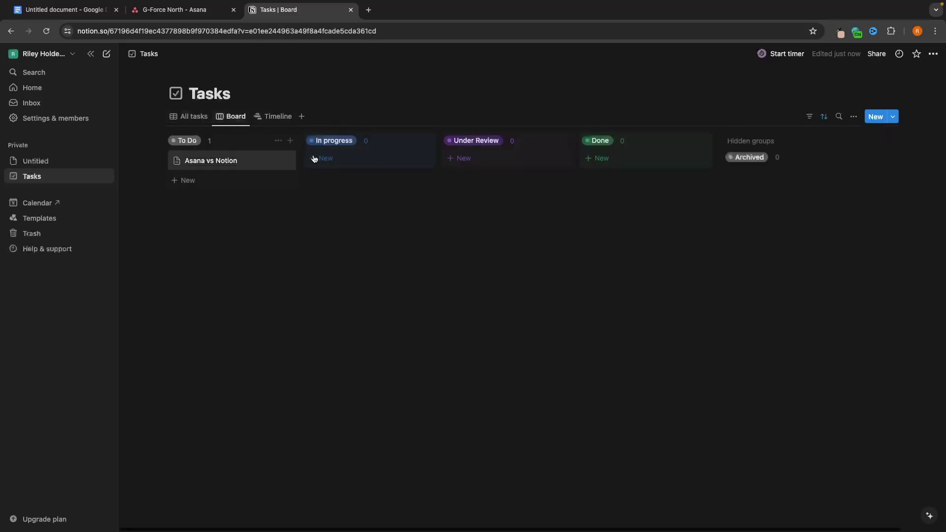
left_click(224, 179)
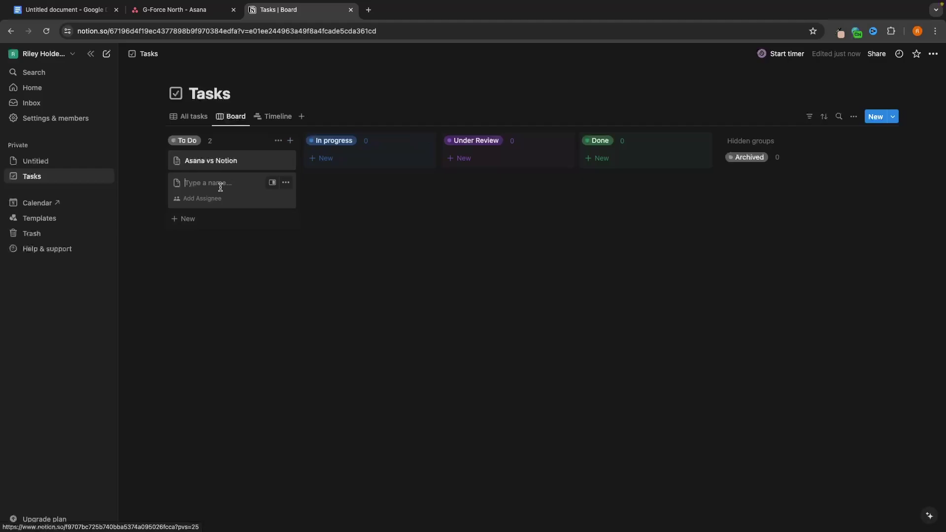
type("Test")
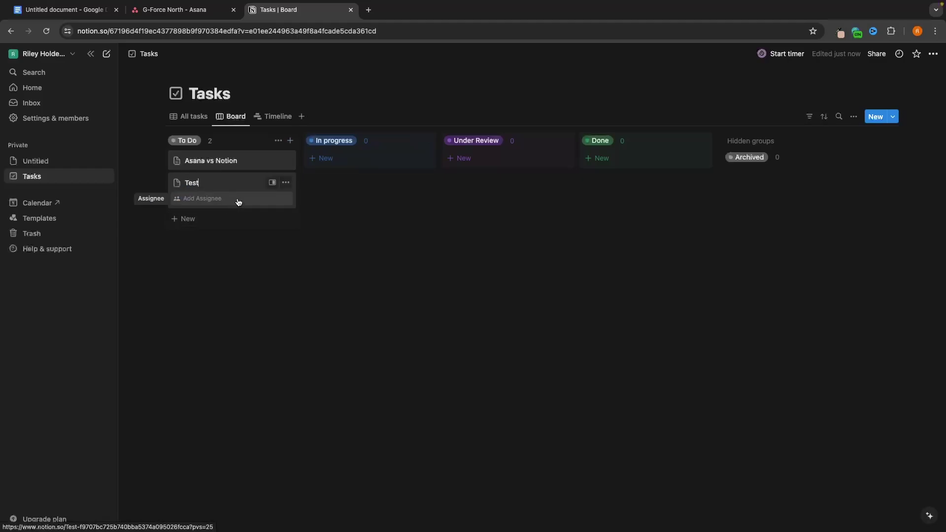
Step: Set the Test task's due date to July 8, 2024 and check it in the Timeline view
left_click(302, 245)
left_click(226, 190)
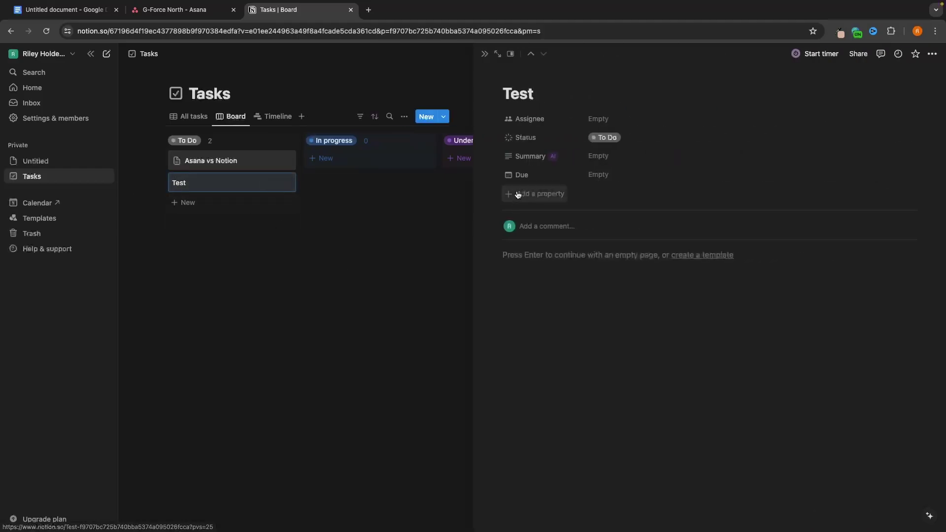
left_click(598, 175)
left_click(622, 260)
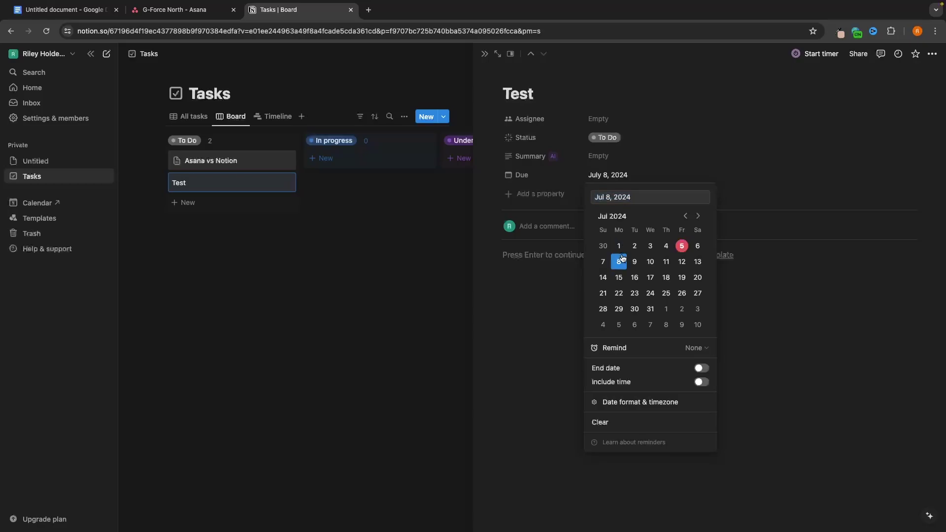
left_click(278, 117)
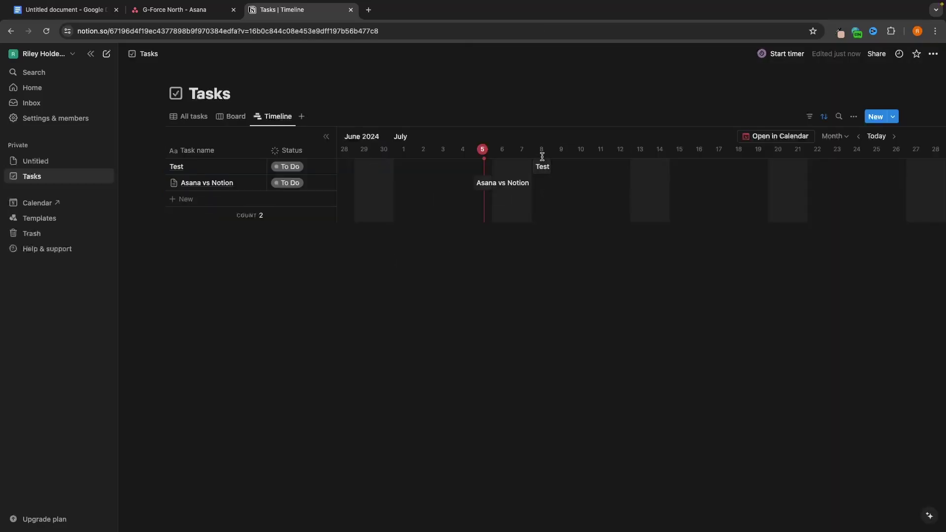
Step: Add Calendar, By assignee and Mine views to the Tasks database
left_click(302, 117)
left_click(288, 171)
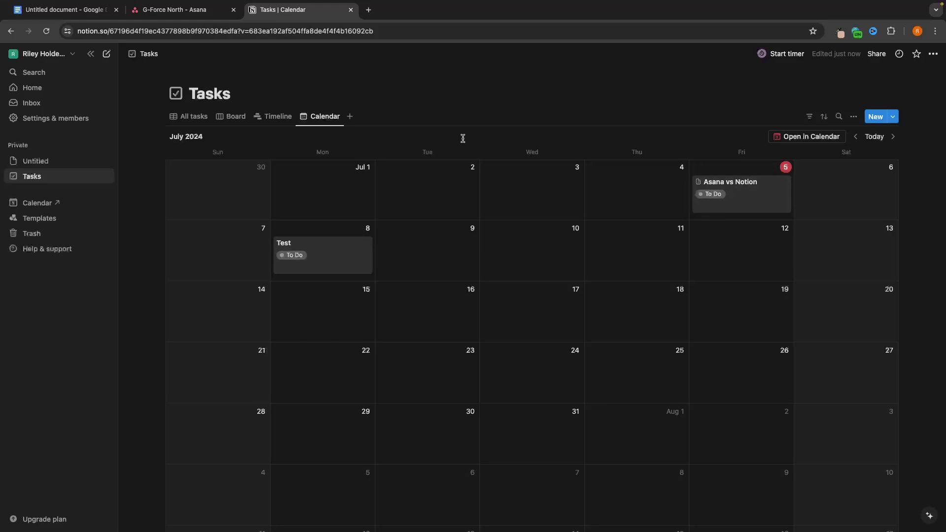
left_click(350, 116)
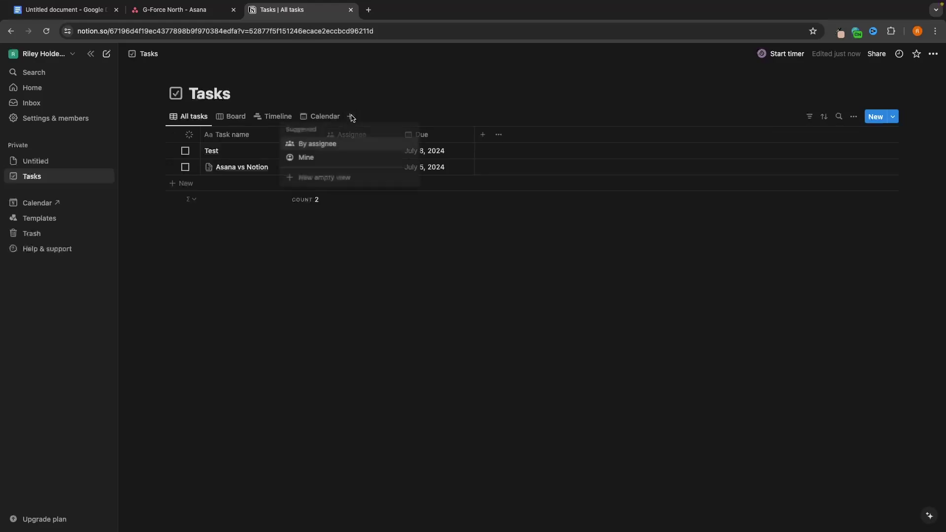
left_click(323, 145)
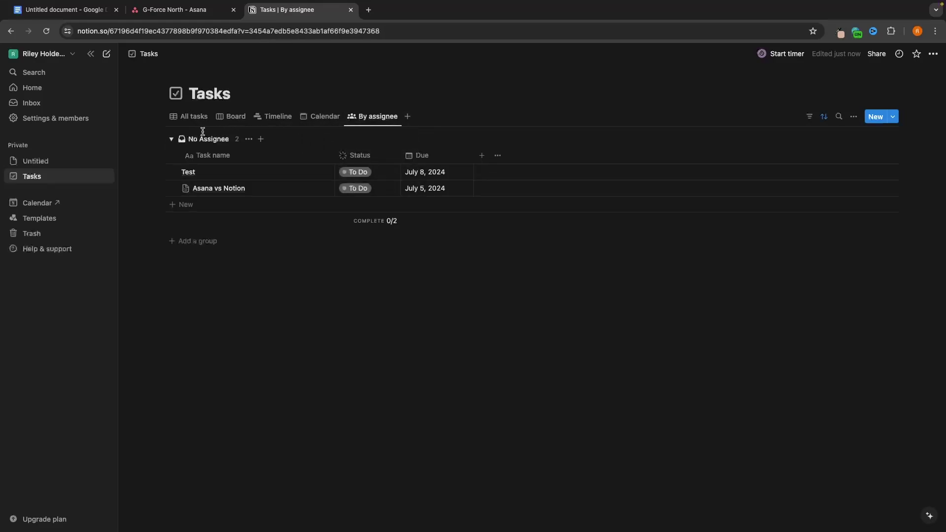
mouse_move(192, 139)
left_click_drag(192, 143, 158, 224)
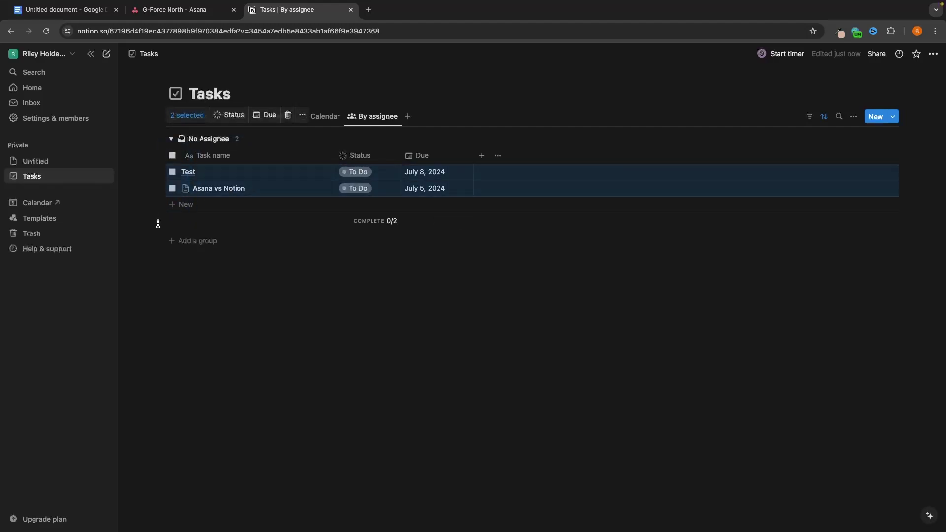
left_click(157, 224)
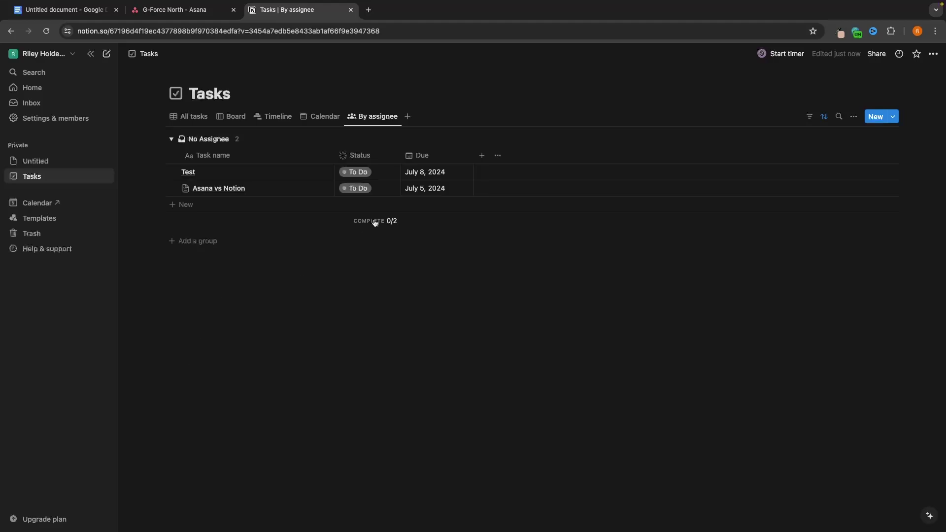
left_click(407, 118)
left_click(404, 143)
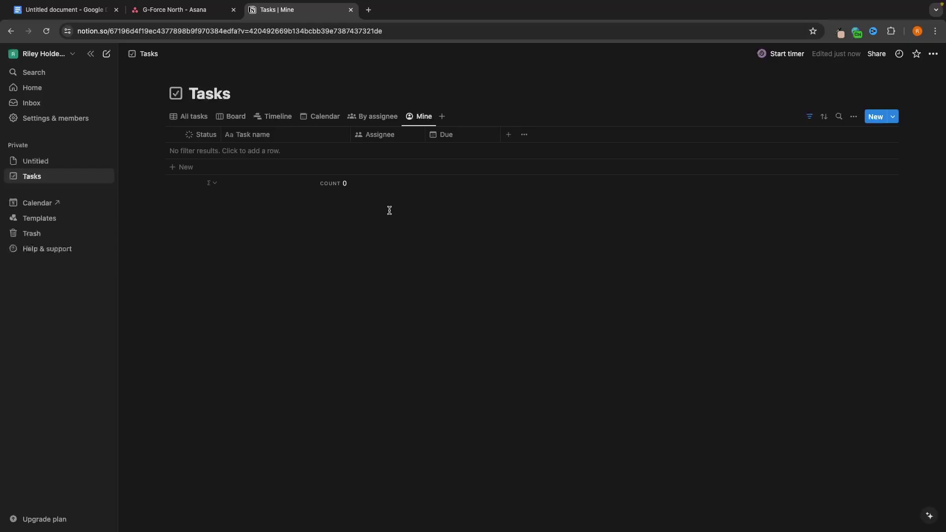
Step: Search the Notion work templates for crm and add the Sales CRM template to the workspace
left_click(202, 11)
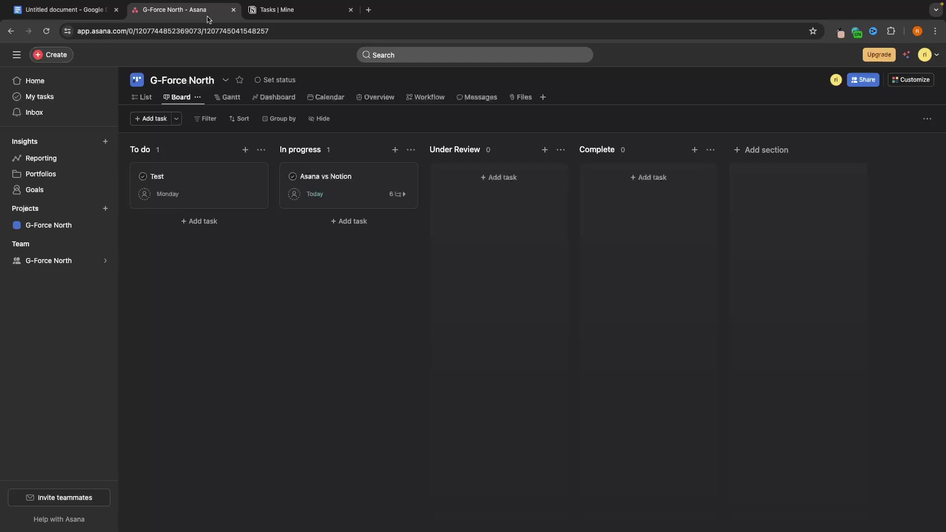
left_click(281, 10)
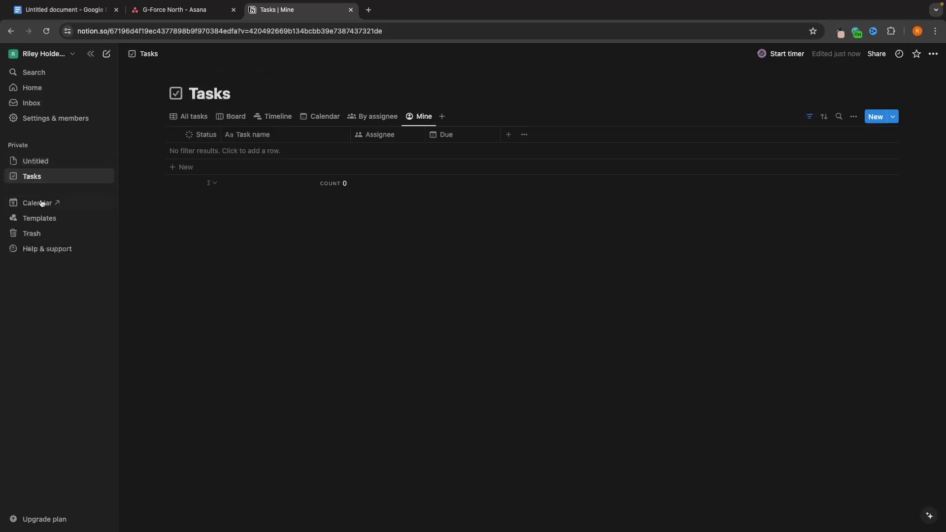
left_click(40, 219)
left_click(115, 116)
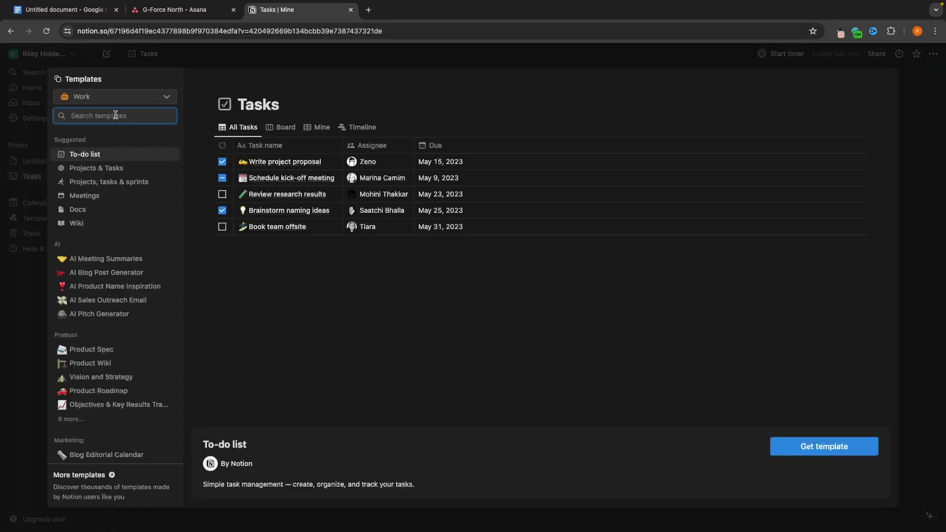
type("crm")
left_click(86, 165)
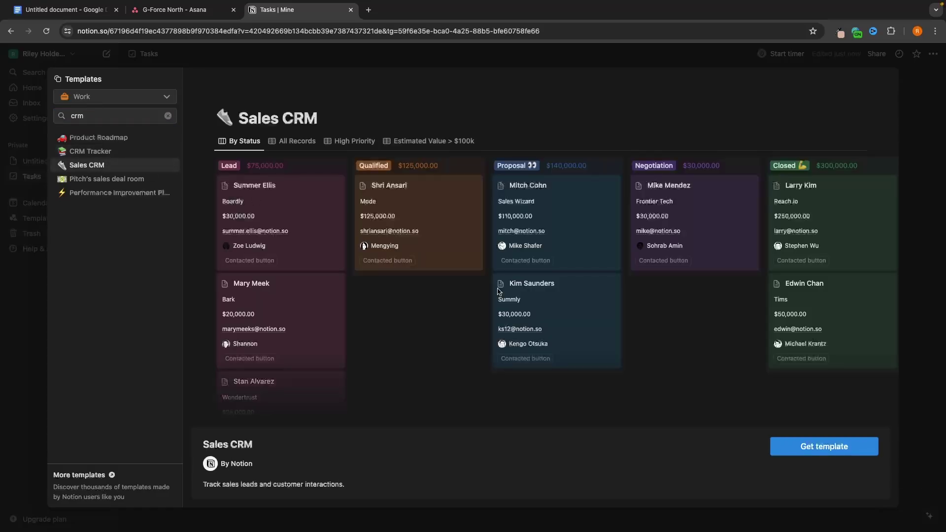
left_click(819, 446)
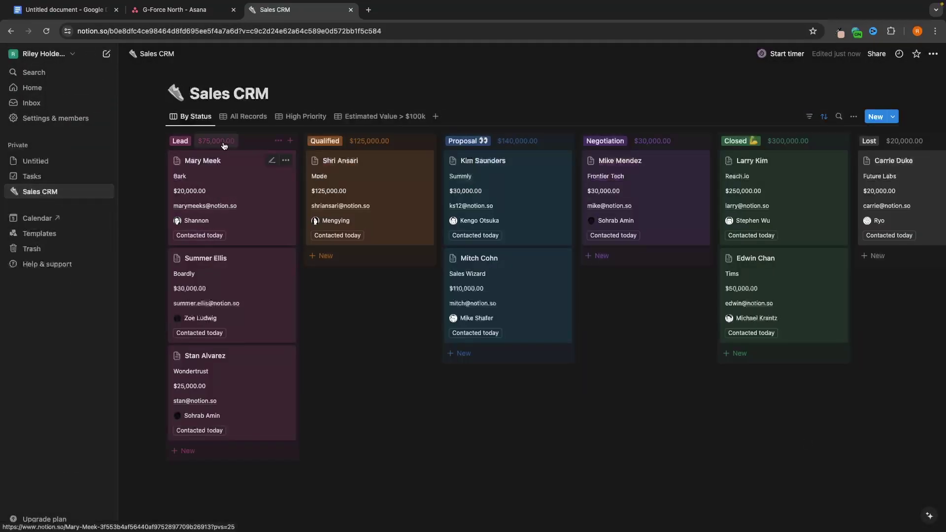
Step: Create a blank customer record in the Sales CRM database and compare the board with the Tasks database
left_click(189, 142)
left_click(388, 285)
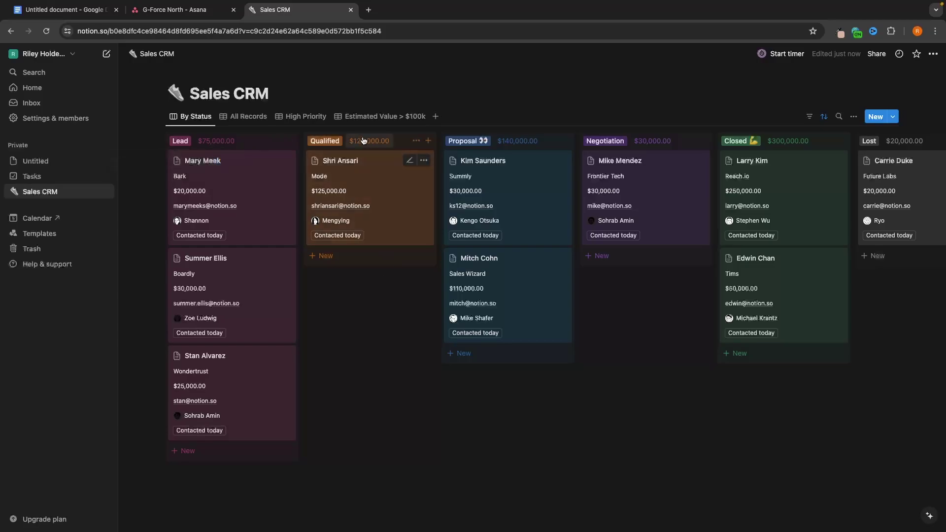
left_click(876, 116)
left_click(409, 351)
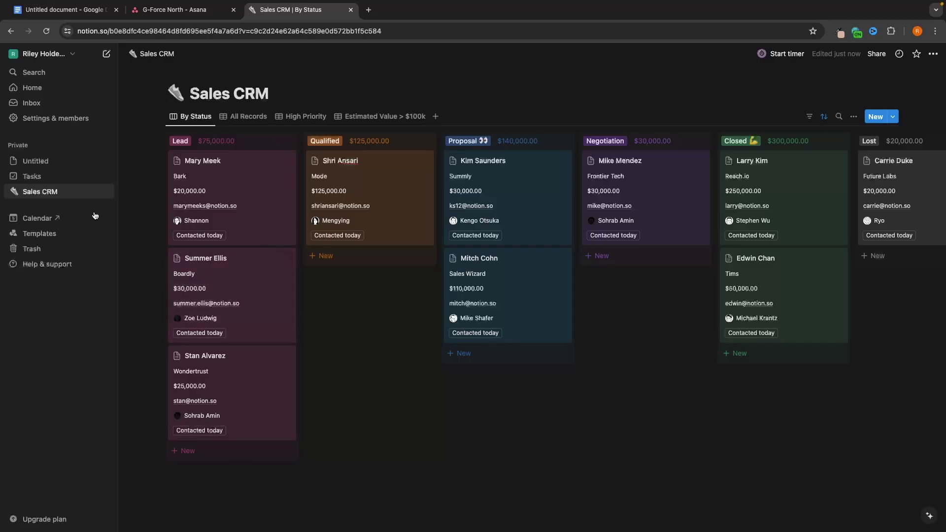
left_click(54, 177)
left_click(57, 191)
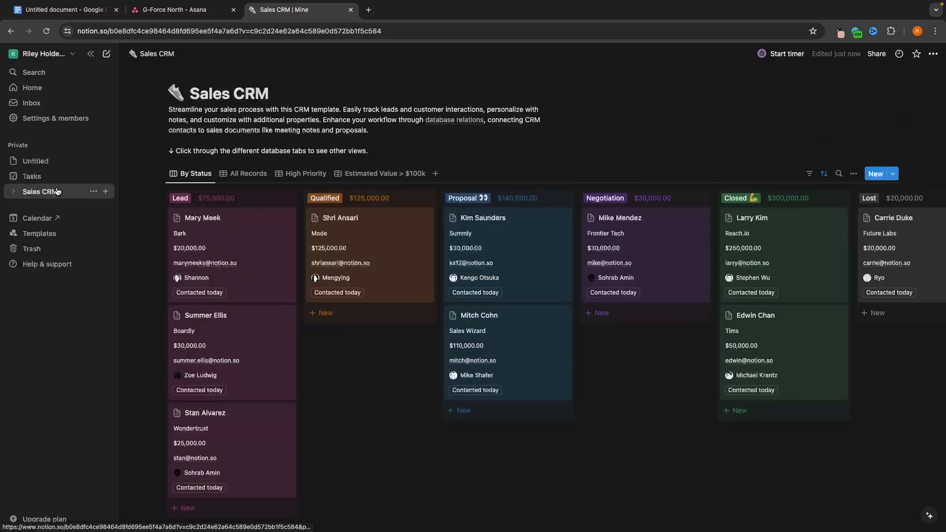
Step: Preview the Social Media Calendar and Design Portfolio templates, and add the Pitch deck template to the workspace
left_click(72, 239)
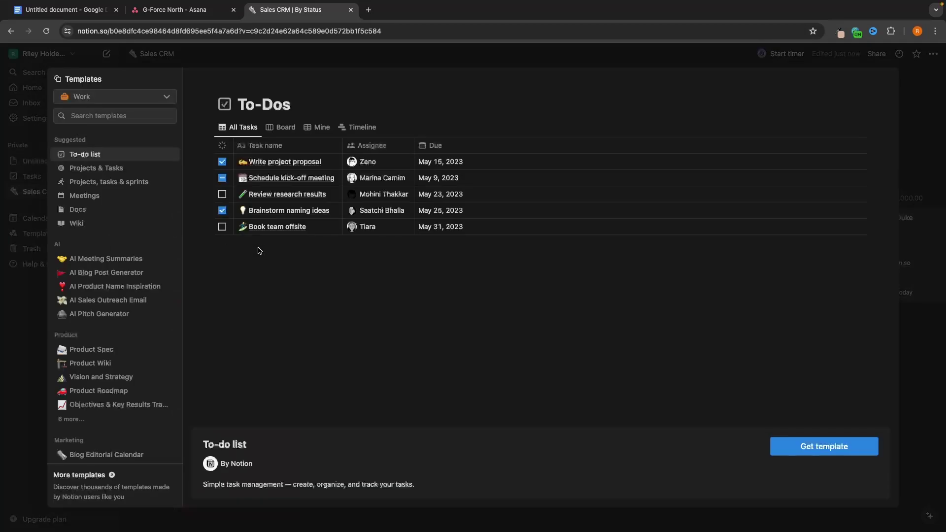
scroll(113, 276, "down", 5)
left_click(114, 299)
scroll(115, 299, "down", 8)
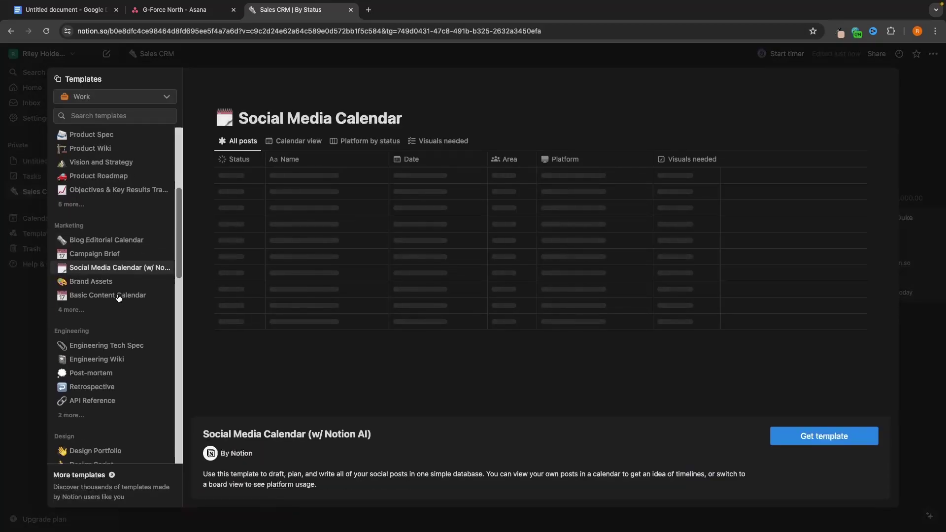
left_click(93, 280)
scroll(93, 282, "down", 2)
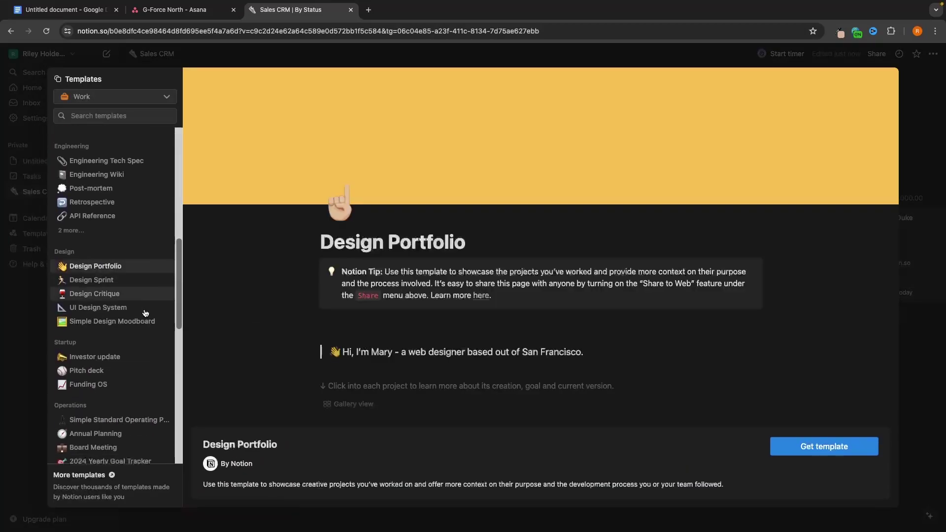
left_click(86, 344)
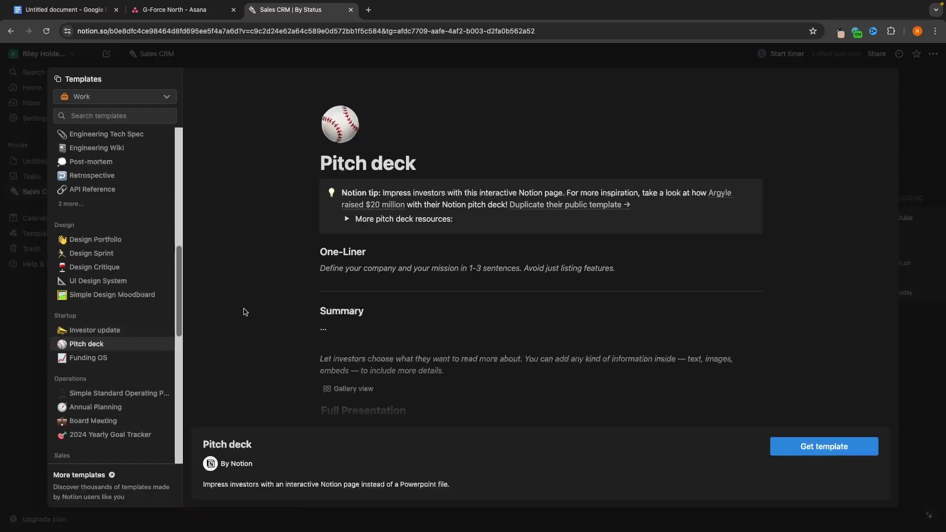
scroll(412, 264, "down", 5)
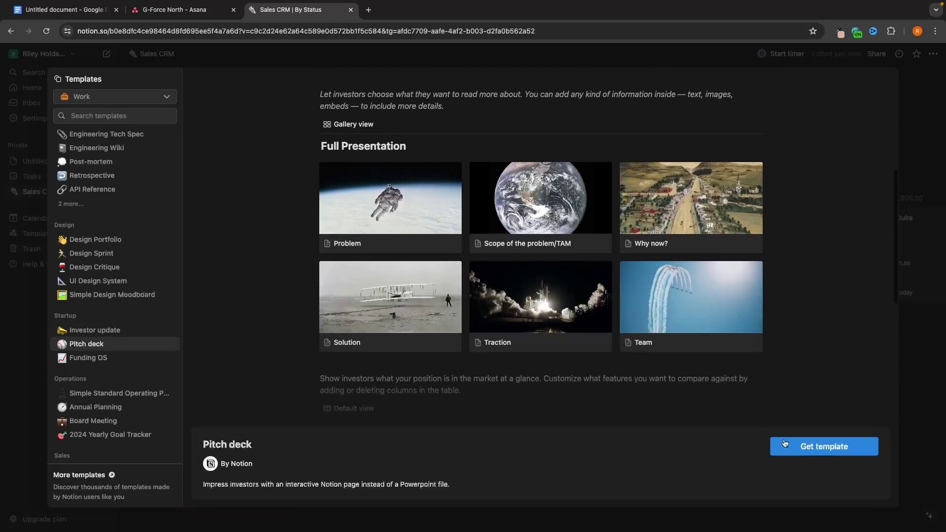
left_click(786, 444)
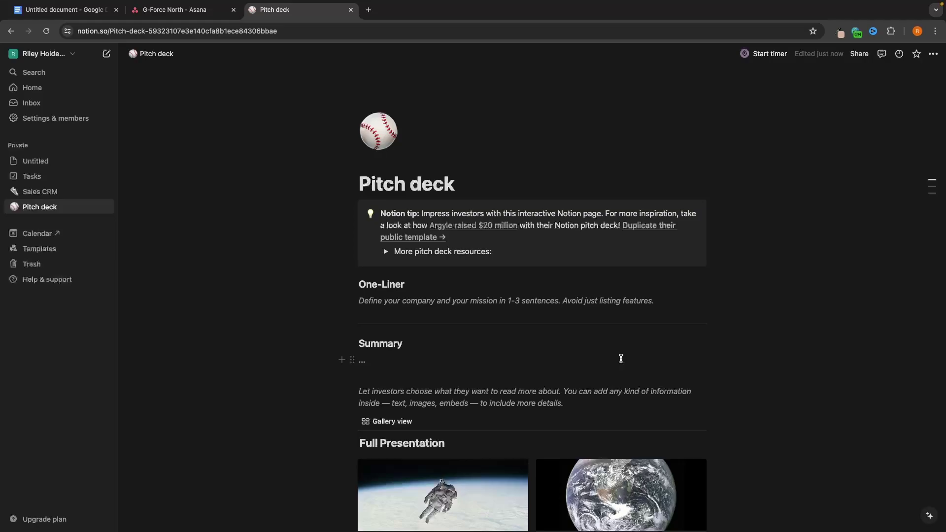
Step: Return to the Sales CRM board, delete the card in the Qualified group and create another blank customer record
key("super+bracketleft")
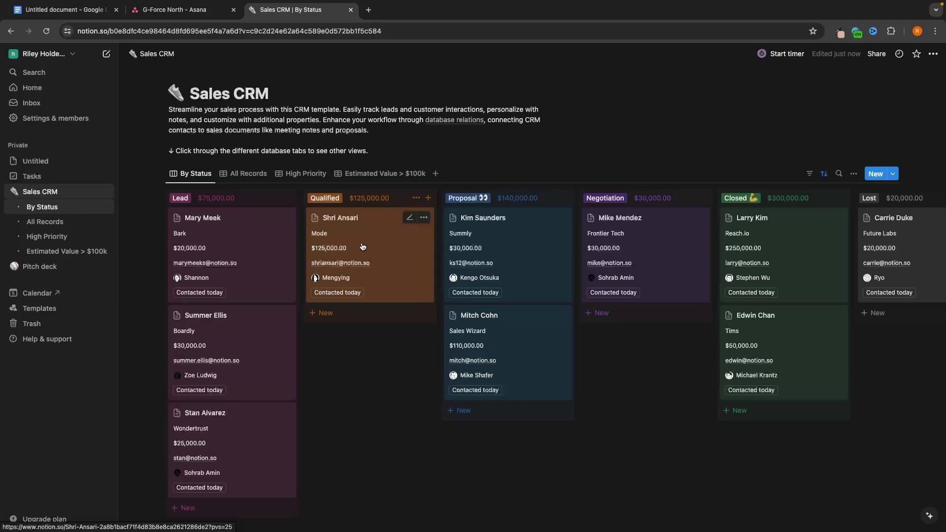
left_click(424, 218)
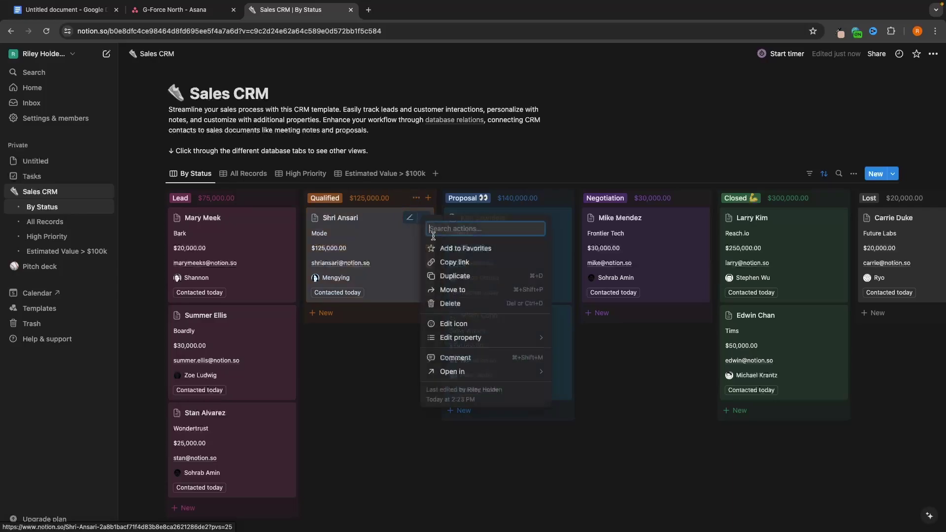
left_click(439, 303)
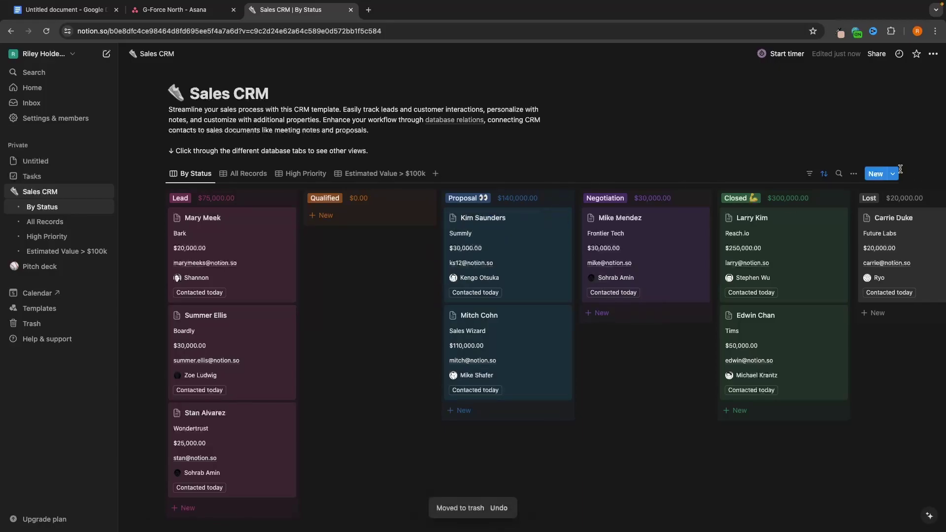
left_click(876, 173)
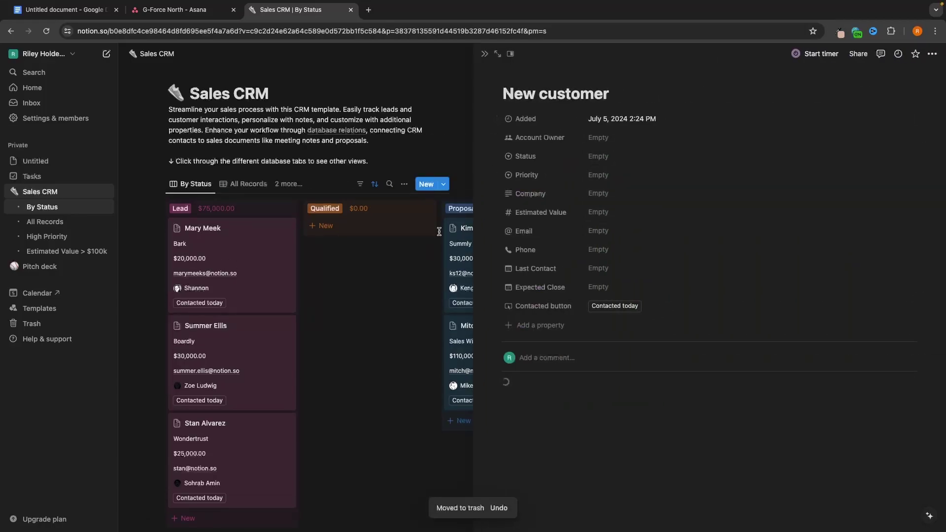
left_click(380, 323)
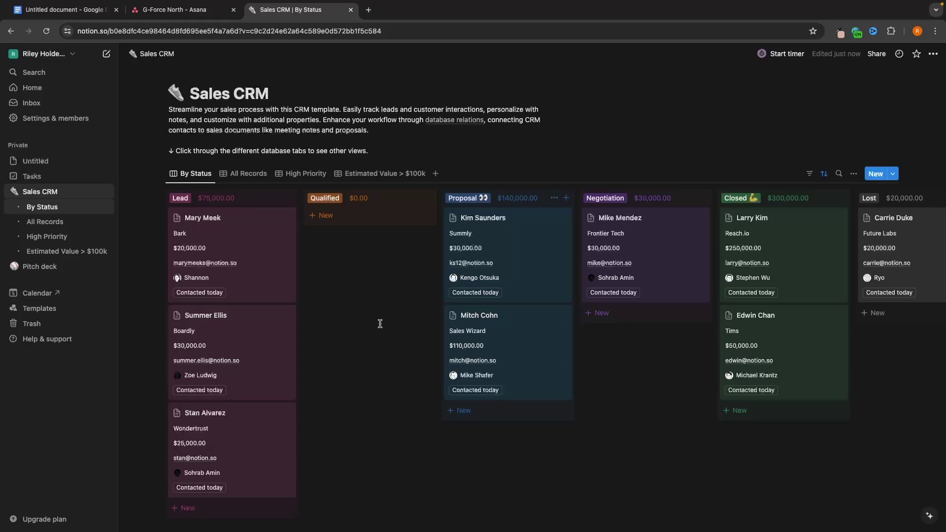
Step: Look over the template gallery and Home page, and compare them with the G-Force North board in Asana
left_click(23, 309)
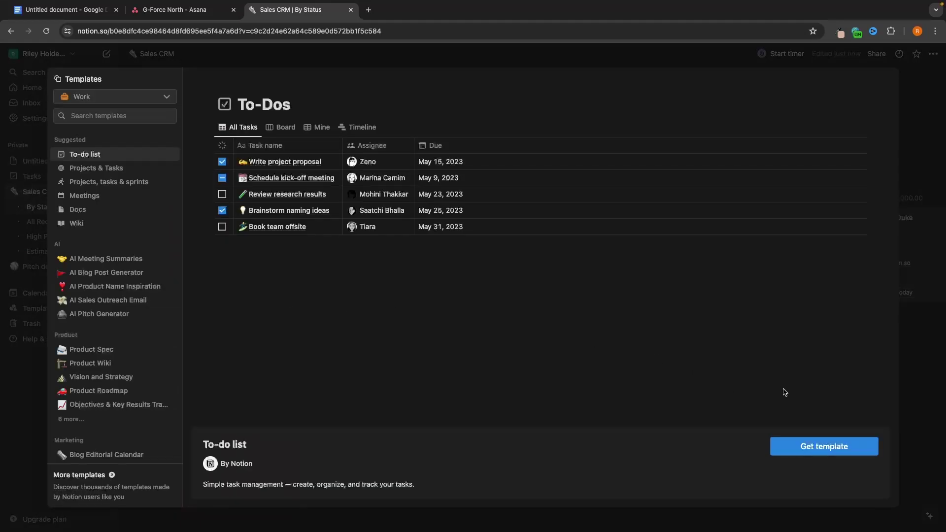
left_click(925, 294)
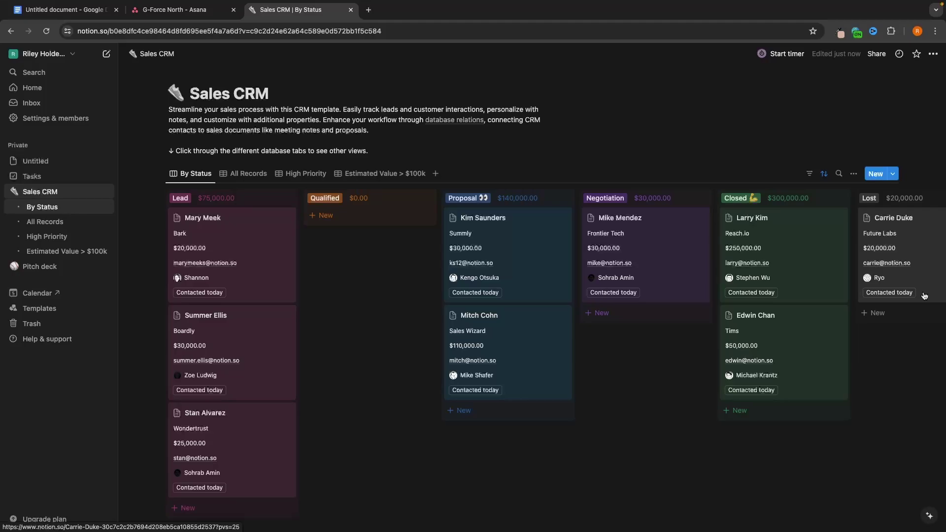
left_click(54, 88)
left_click(191, 15)
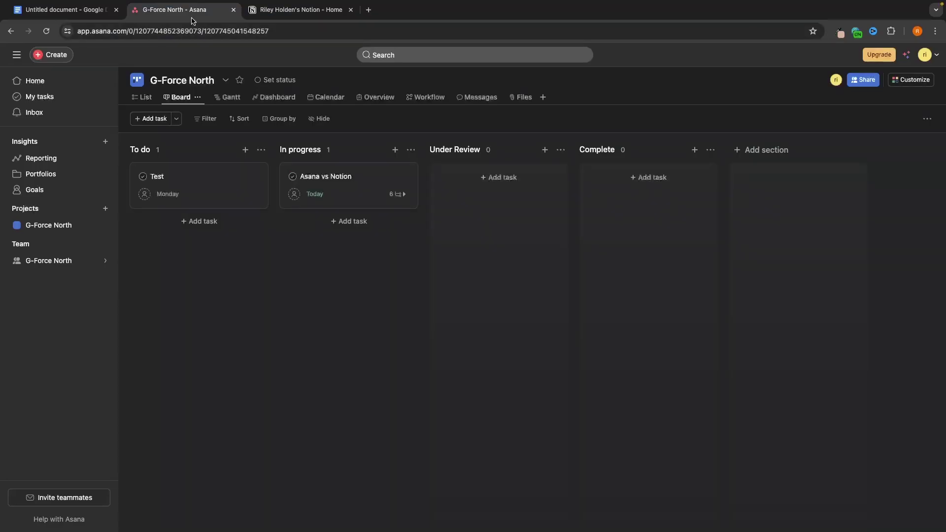
left_click(296, 14)
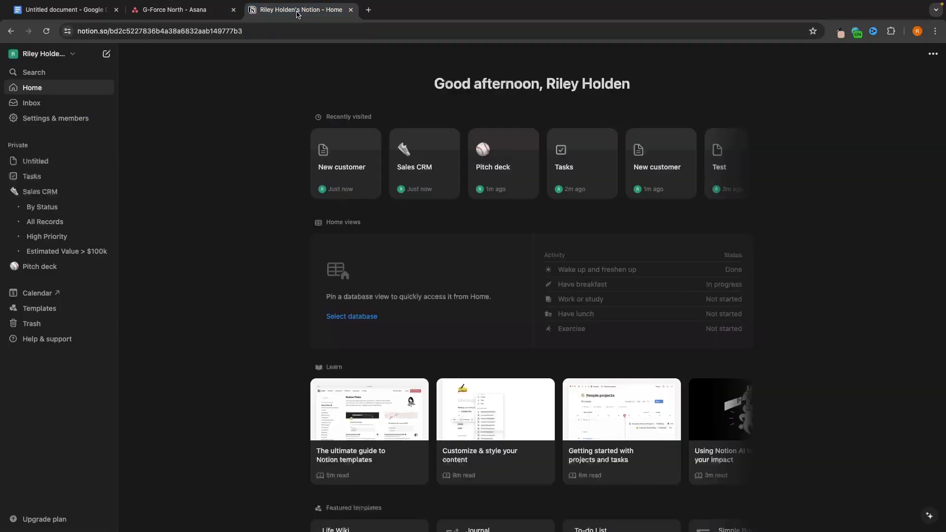